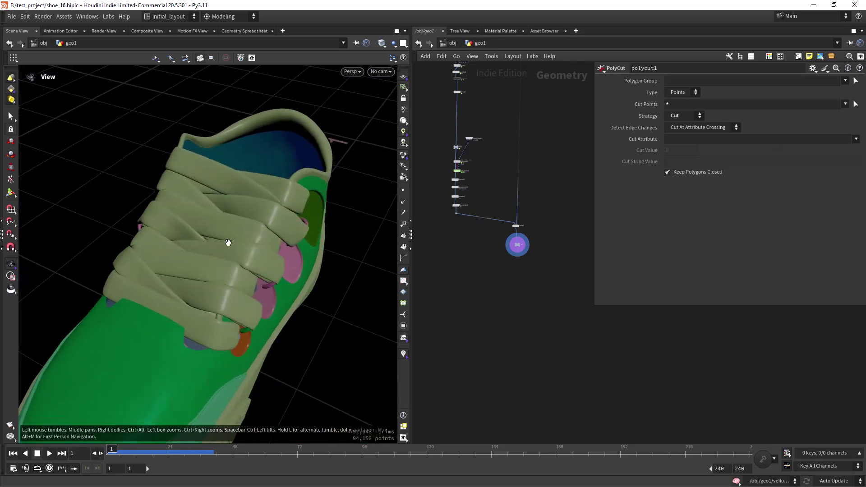
Examine the finished shoelaces and the side of the shoe from several angles
left_click_drag(263, 261, 279, 220)
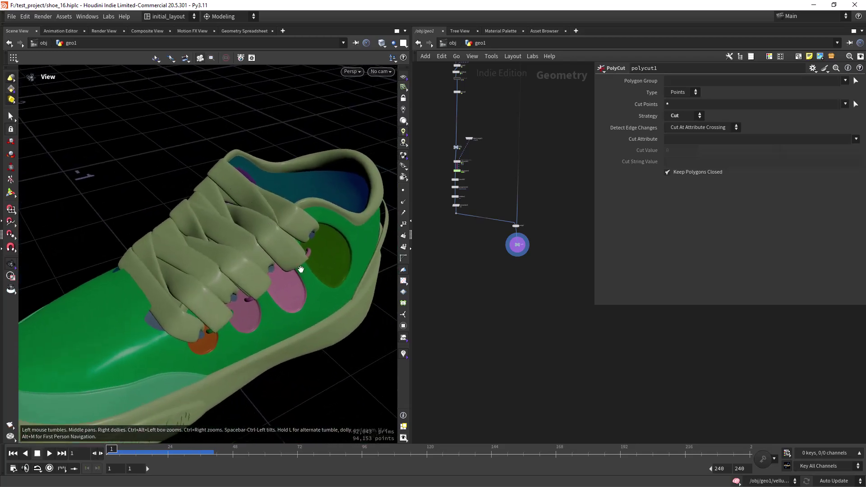
right_click_drag(286, 261, 219, 270)
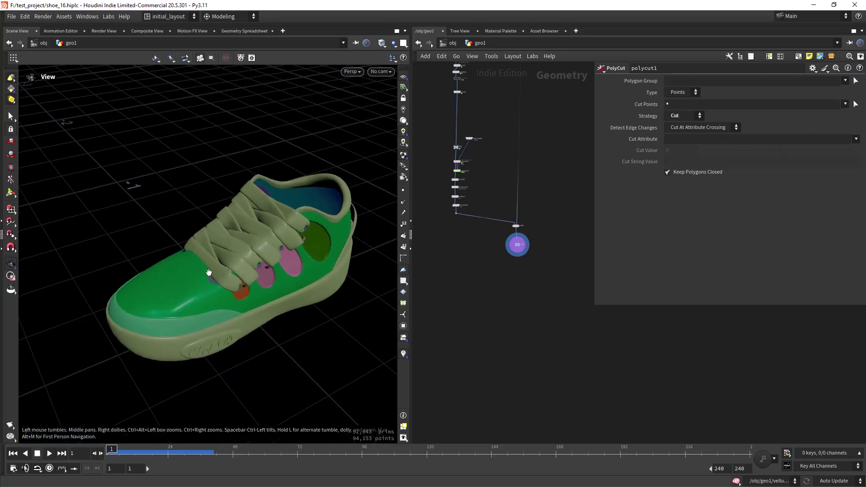
left_click_drag(219, 271, 258, 247)
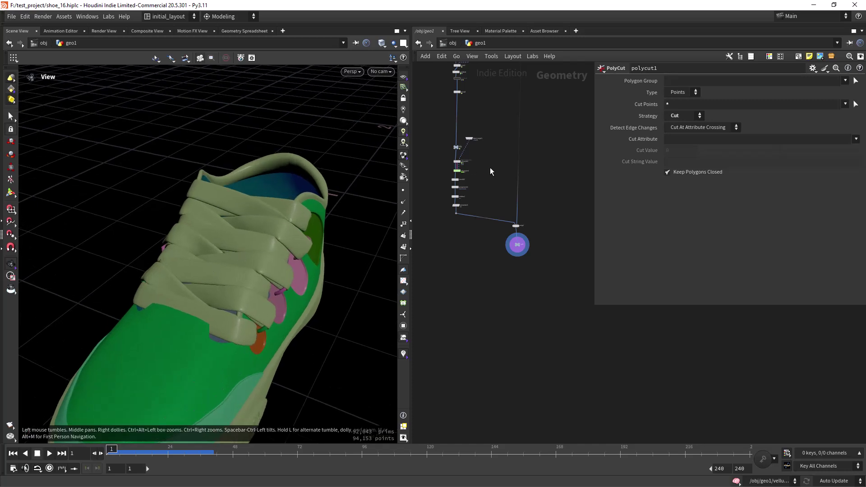
Display the shoe upper from the object_merge5 node with wireframe over the shaded surfaces
scroll(491, 172, "up", 6)
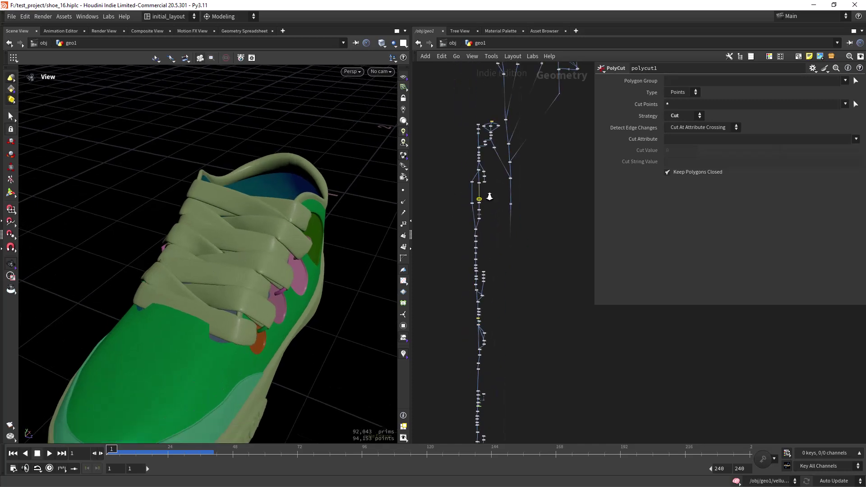
scroll(504, 186, "up", 10)
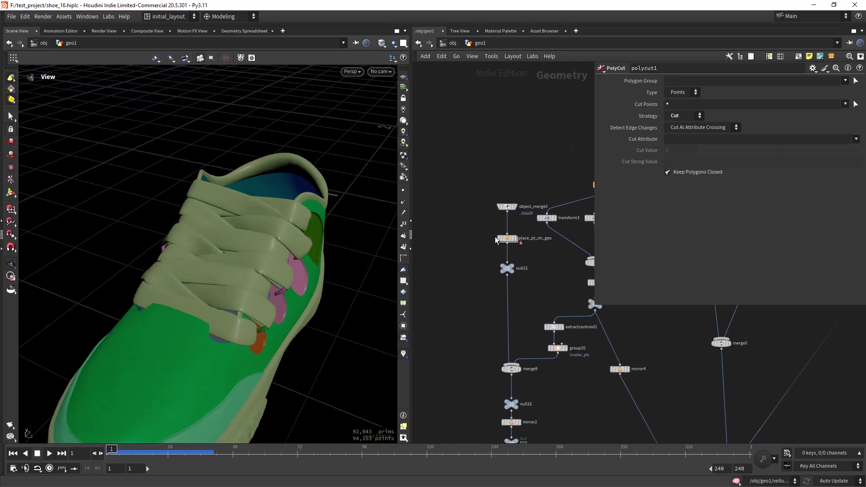
left_click(515, 206)
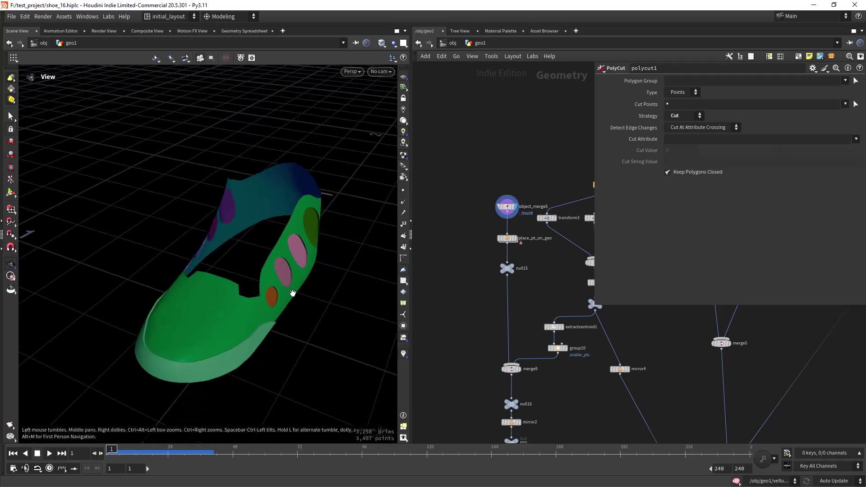
left_click_drag(305, 294, 309, 274)
key("shift+w")
right_click_drag(276, 264, 333, 258)
middle_click_drag(334, 258, 305, 276)
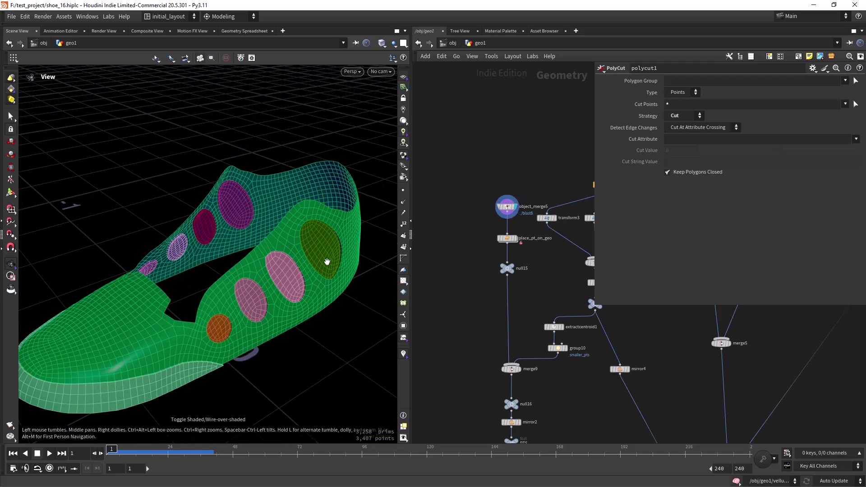
left_click_drag(272, 285, 305, 286)
scroll(461, 228, "up", 2)
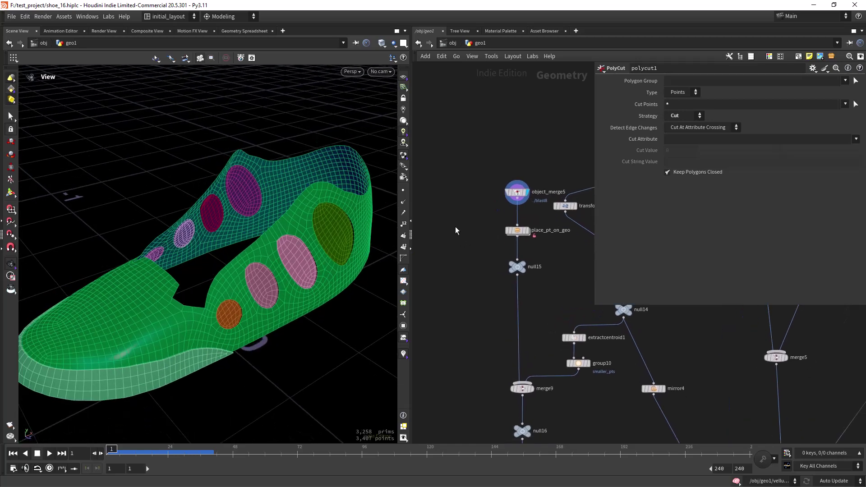
Display the null node holding the merged shoe and examine the lace loops and eyelet holes around the opening
scroll(444, 228, "down", 4)
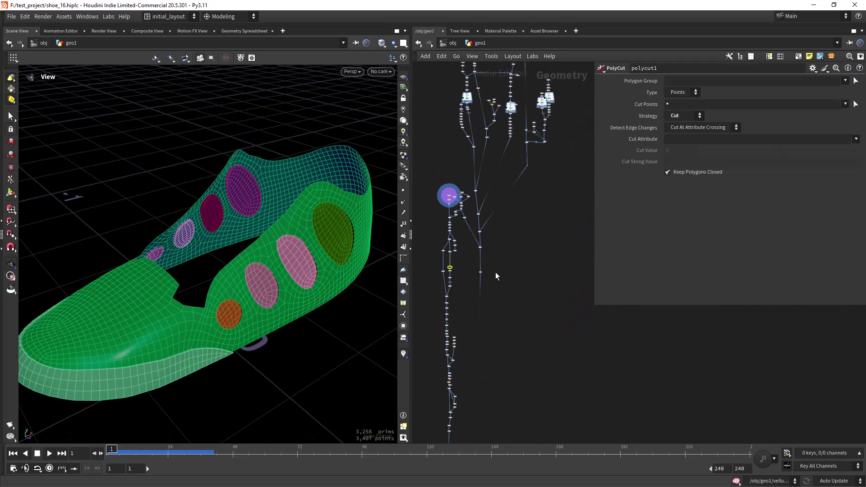
scroll(491, 281, "up", 5)
left_click(455, 234)
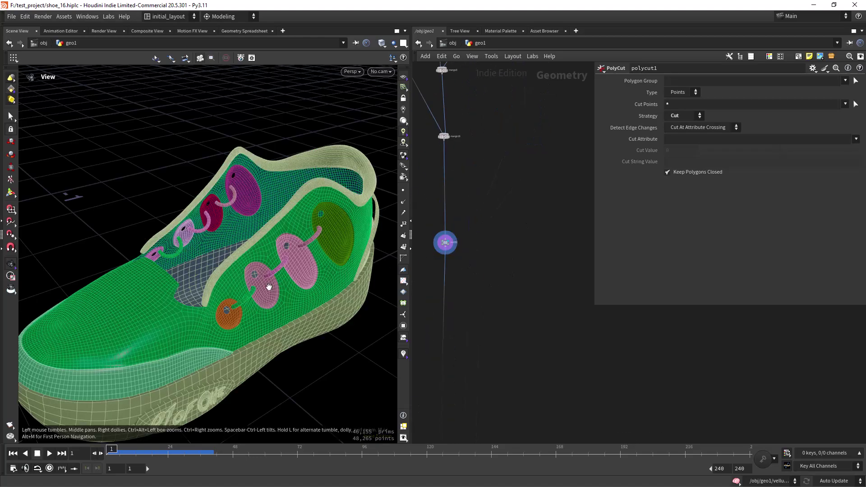
scroll(265, 294, "up", 5)
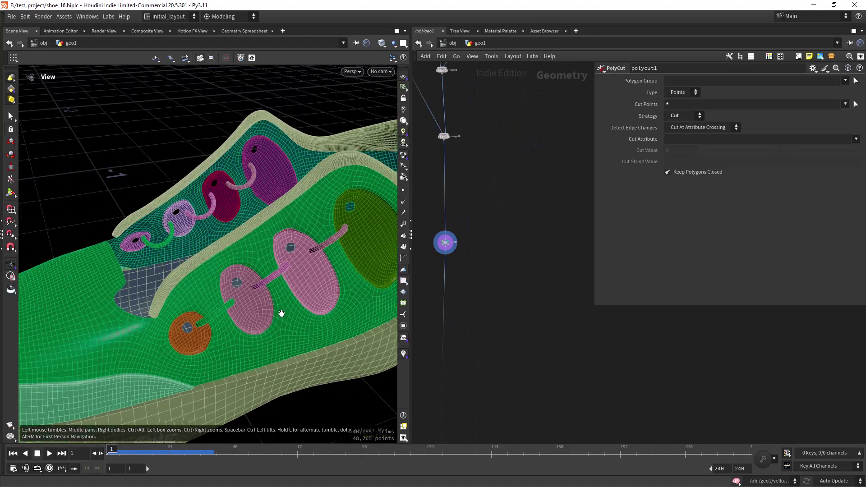
left_click_drag(284, 314, 290, 303)
left_click_drag(222, 316, 254, 308)
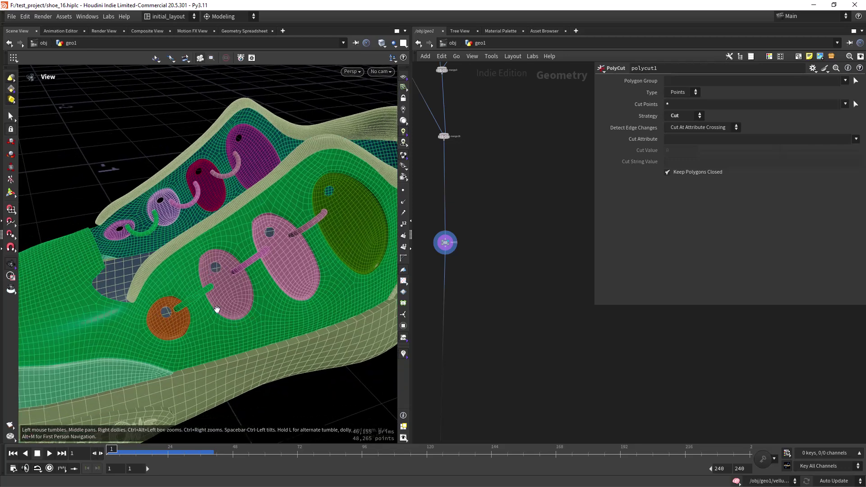
mouse_move(212, 305)
left_mouse_down()
mouse_move(232, 325)
mouse_move(210, 294)
left_mouse_up()
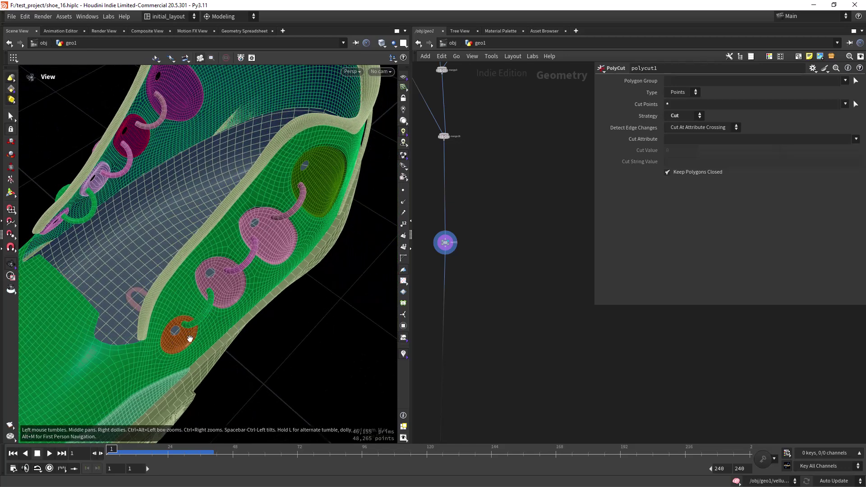
left_click_drag(288, 207, 217, 334)
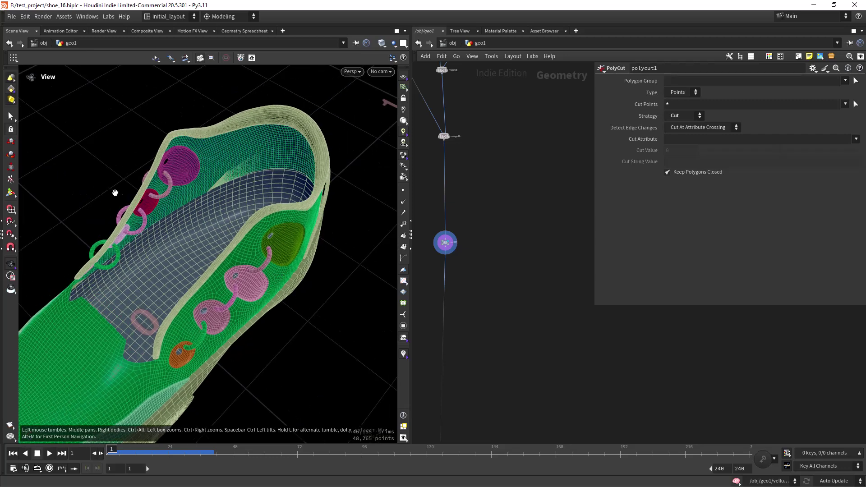
Display the object_merge5 node again and view its oval side patches up close
scroll(495, 195, "down", 3)
middle_click_drag(492, 185, 600, 293)
scroll(530, 230, "up", 2)
middle_click_drag(527, 212, 521, 270)
scroll(483, 178, "up", 4)
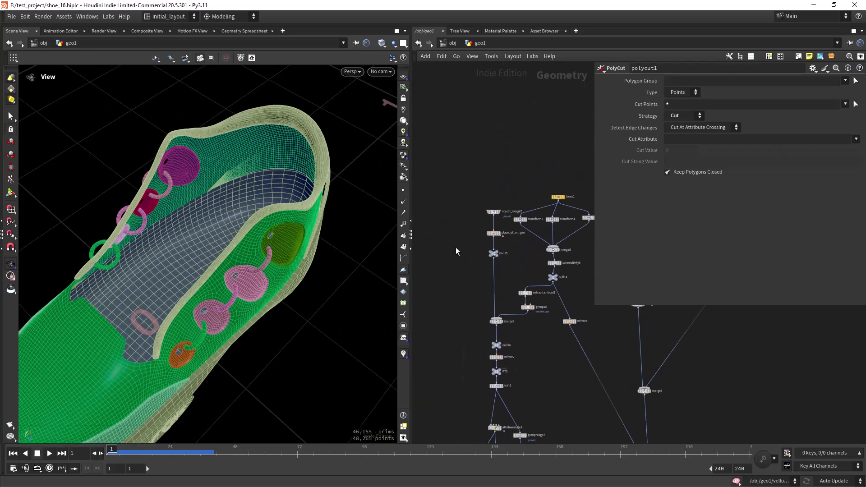
left_click(523, 183)
left_click_drag(288, 234, 188, 275)
Add a Place pt on geo node, feed it from object_merge5 and display it
scroll(259, 245, "up", 3)
middle_click_drag(462, 229, 487, 233)
key("Tab")
type("plac")
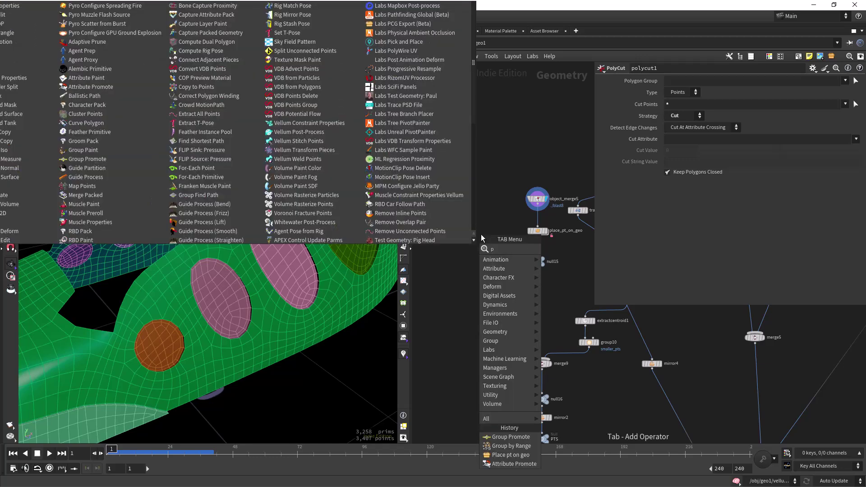
key("Down")
key("Down")
key("Down")
key("Down")
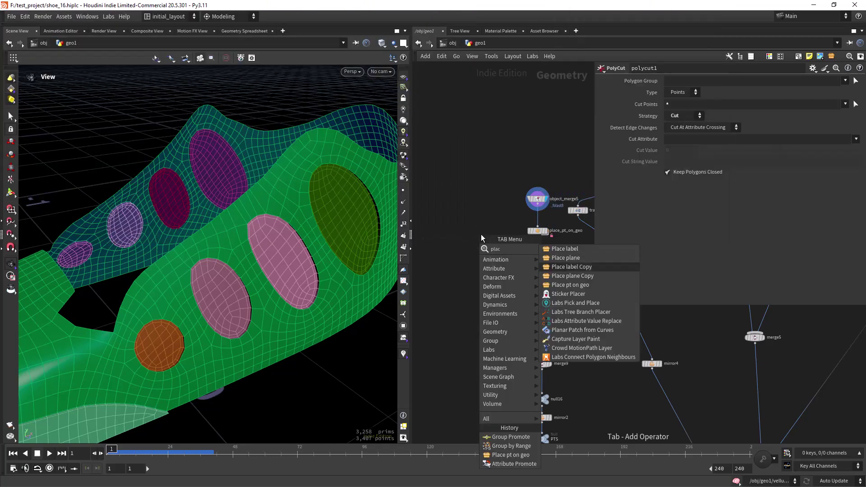
key("Return")
left_click(480, 234)
scroll(540, 222, "up", 1)
left_click_drag(472, 230, 537, 205)
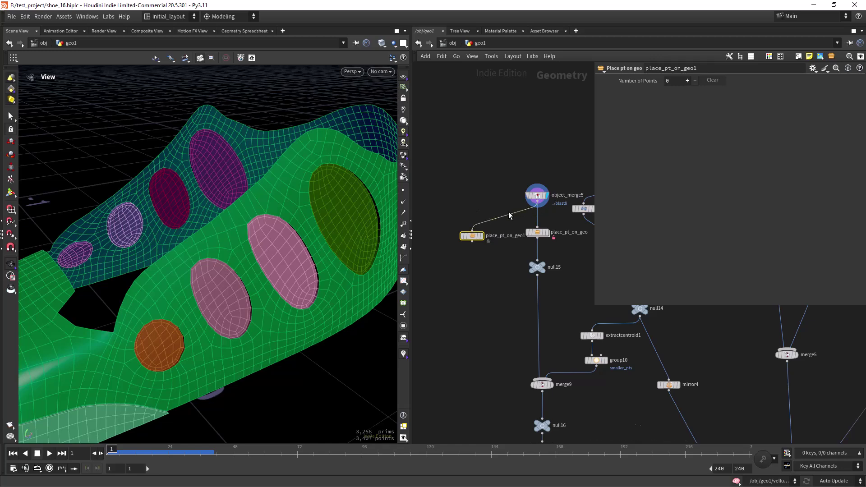
left_click(480, 234)
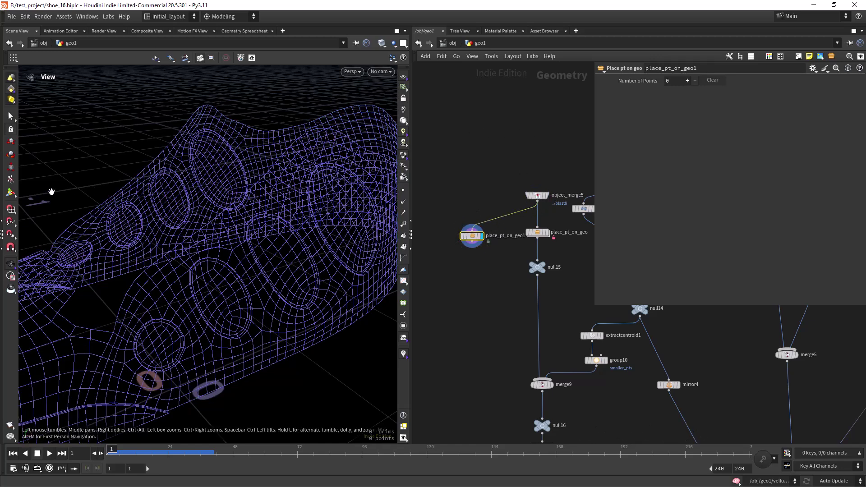
Activate point placement for the new node and place four points in a row along the shoe upper's near side
left_click(11, 192)
left_click(169, 299)
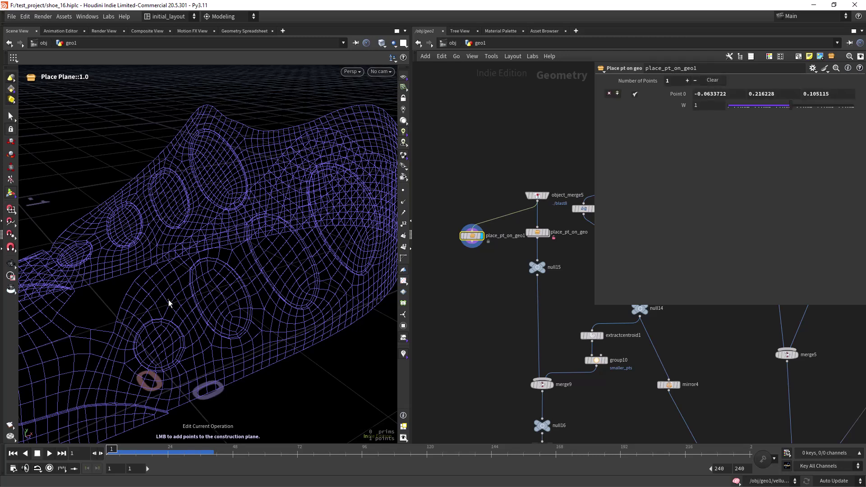
left_click(238, 248)
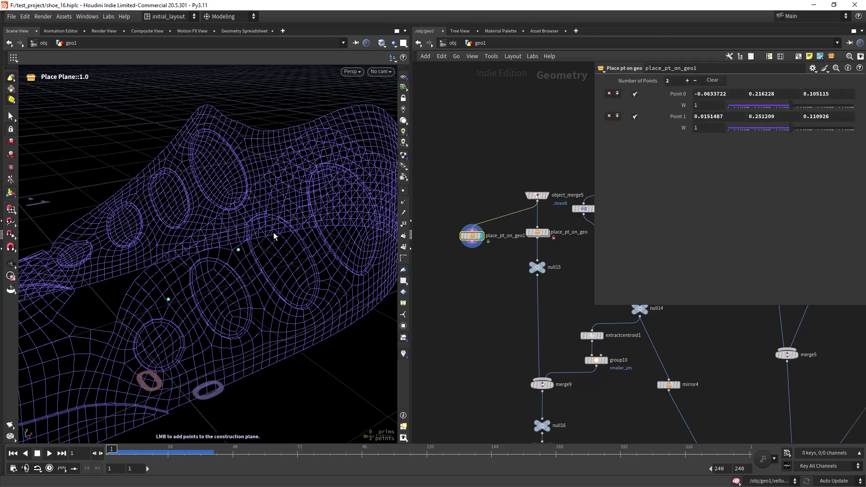
left_click(296, 197)
left_click(339, 154)
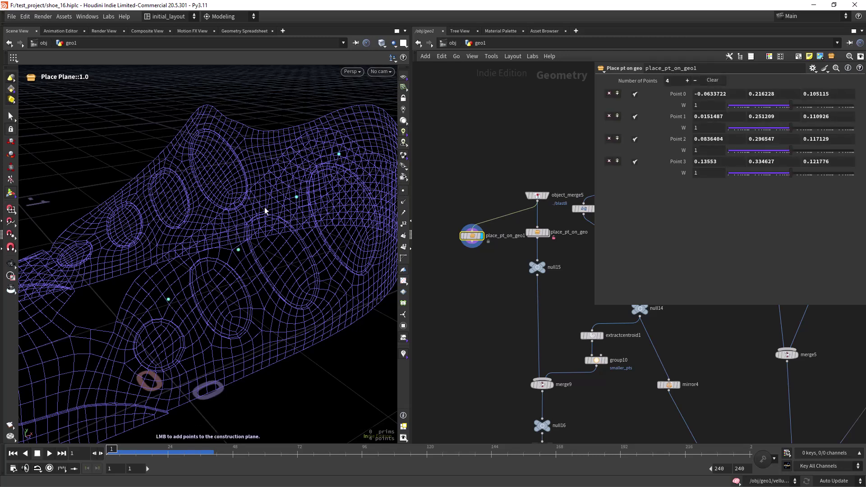
Place further points on the shoe's side and toe area, and clear all points from the node
left_click(252, 222)
left_click(201, 251)
left_click_drag(267, 253, 241, 287, "alt")
left_click(250, 328)
left_click_drag(249, 330, 225, 339)
left_click(142, 393)
right_click_drag(203, 351, 133, 361, "alt")
left_click_drag(133, 361, 178, 387, "alt")
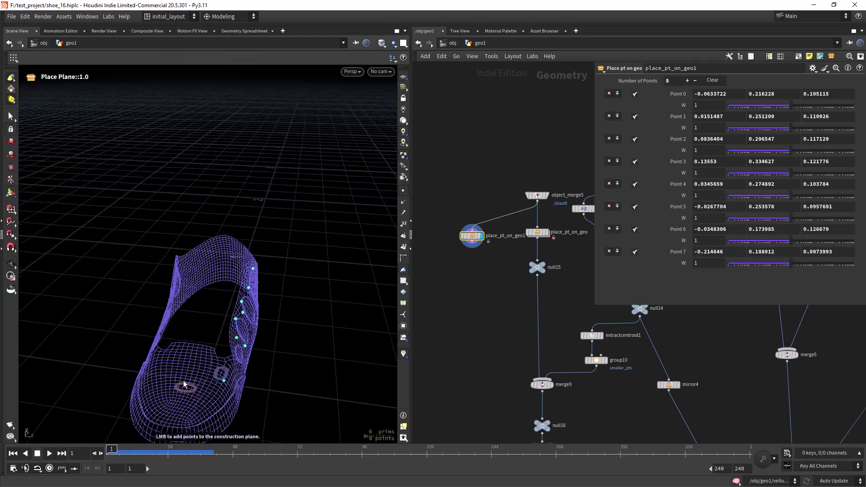
left_click(178, 387)
left_click(705, 80)
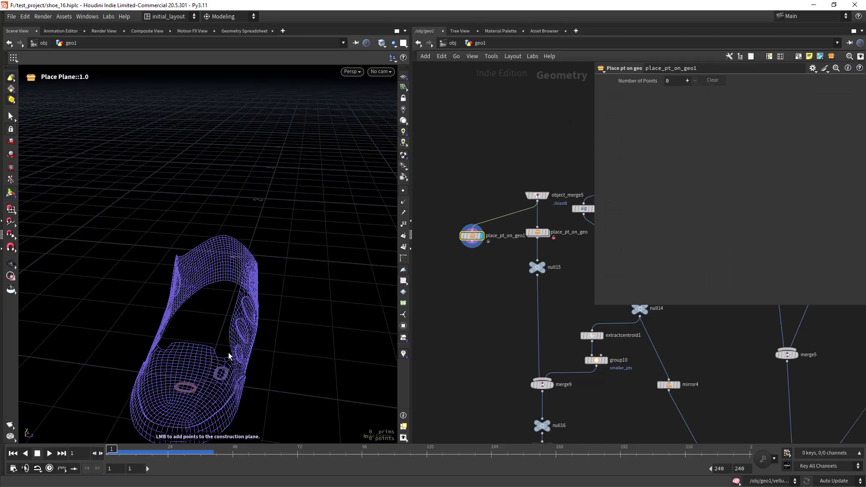
Place four trial points along the side patches of the shoe upper and clear them again
left_click_drag(247, 334, 207, 313)
key("Return")
left_click(214, 312)
left_click(238, 298)
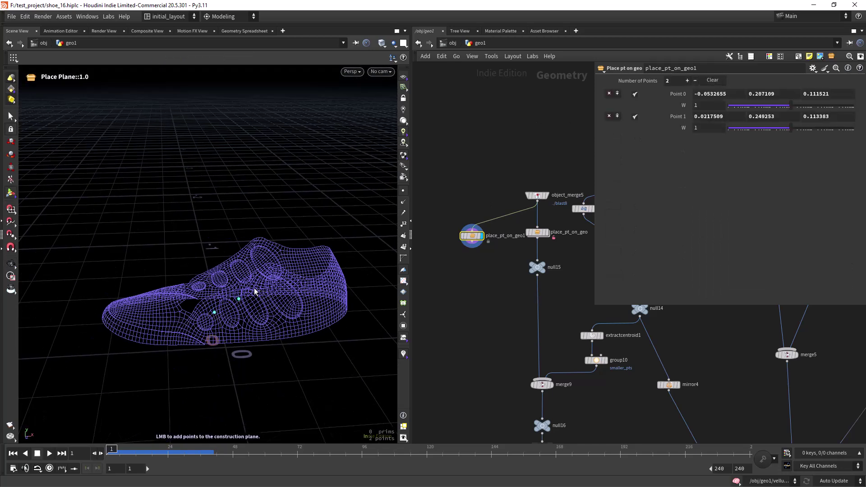
left_click(255, 291)
left_click(273, 279)
left_click(707, 80)
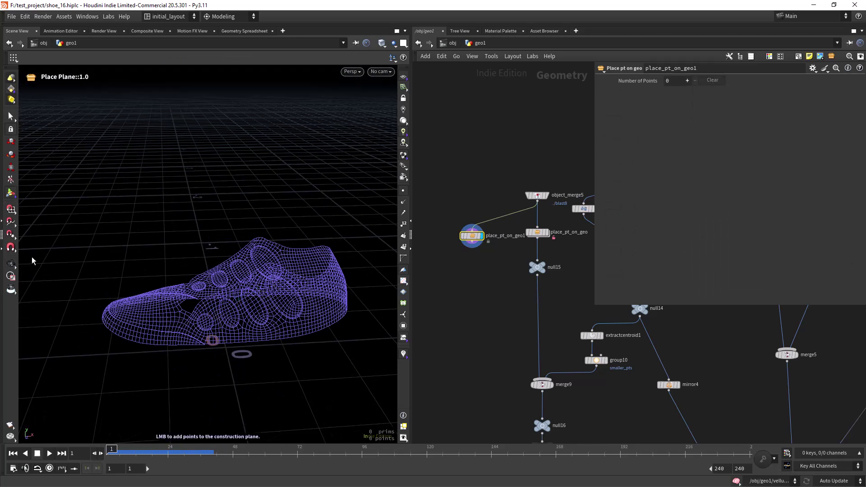
Leave point placement and delete the place_pt_on_geo1 node
key("Escape")
scroll(508, 263, "up", 3)
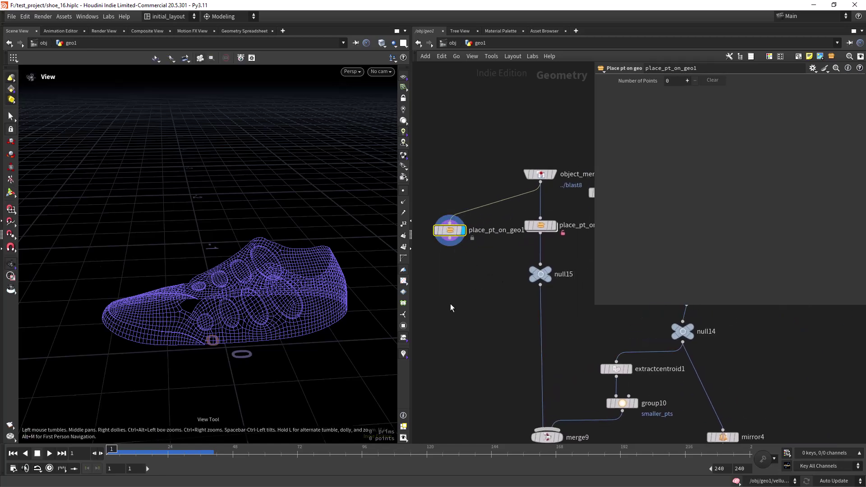
key("Delete")
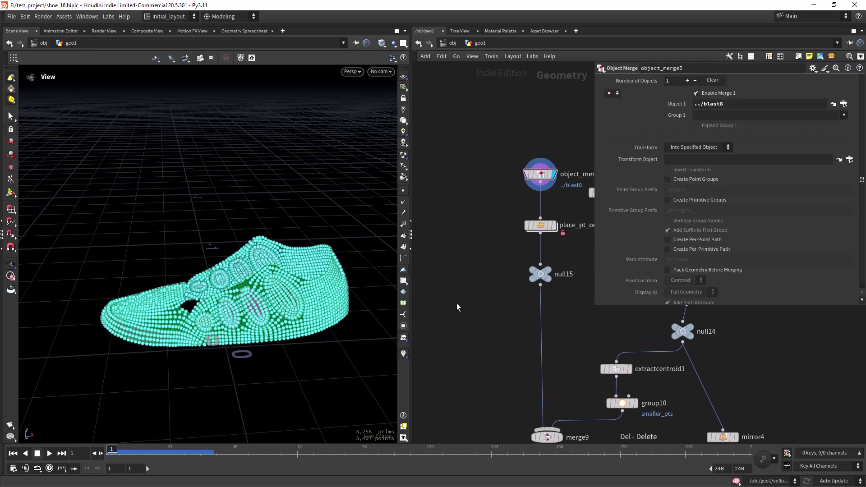
Turn off the point display in the viewport and view the side patches of the shoe upper
left_click(402, 190)
scroll(243, 290, "up", 3)
left_click_drag(244, 291, 340, 284)
middle_click_drag(477, 261, 442, 222)
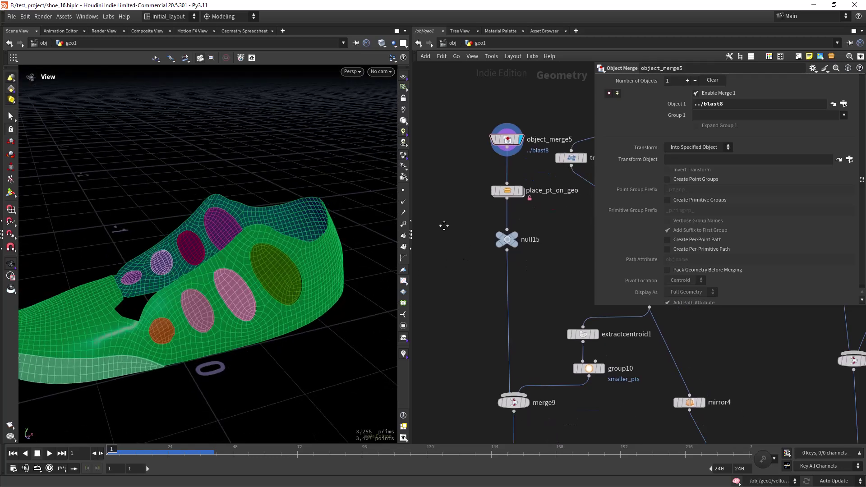
scroll(458, 218, "up", 1)
scroll(457, 212, "down", 3)
right_click_drag(208, 311, 336, 280)
Display null15 and place_pt_on_geo in turn to compare the placed points with the shoe upper's side patches
left_click(504, 225)
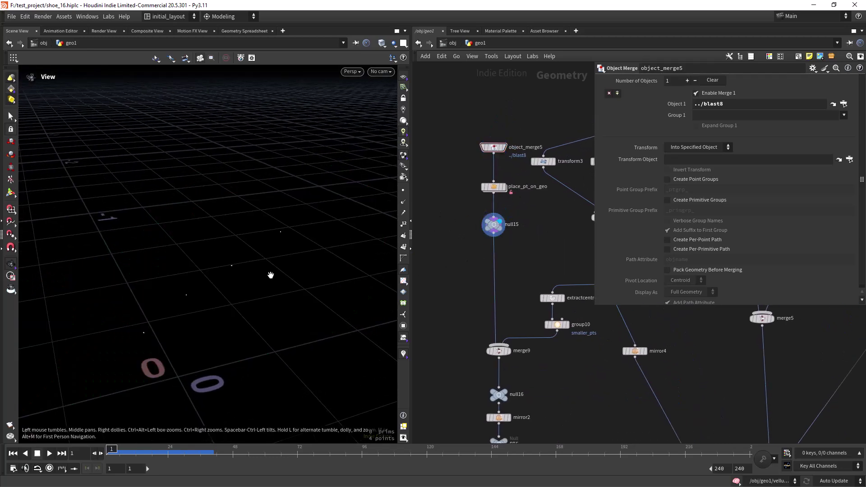
left_click(504, 187)
left_click_drag(342, 289, 163, 360)
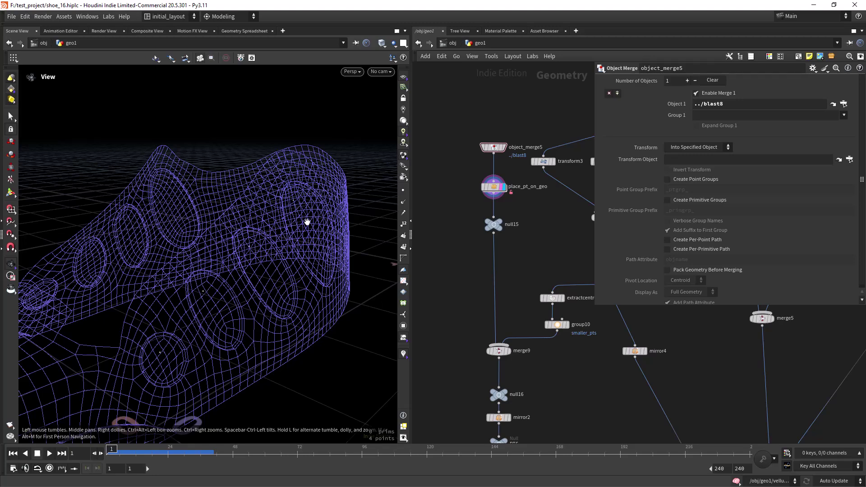
left_click_drag(308, 224, 313, 248)
left_click(500, 224)
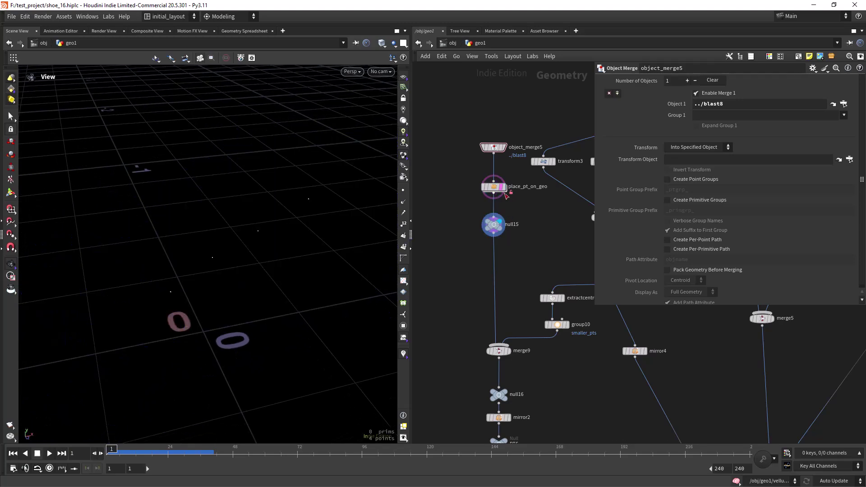
Display the connectivity6 node below merge8 and inspect it
middle_click_drag(532, 232, 454, 230)
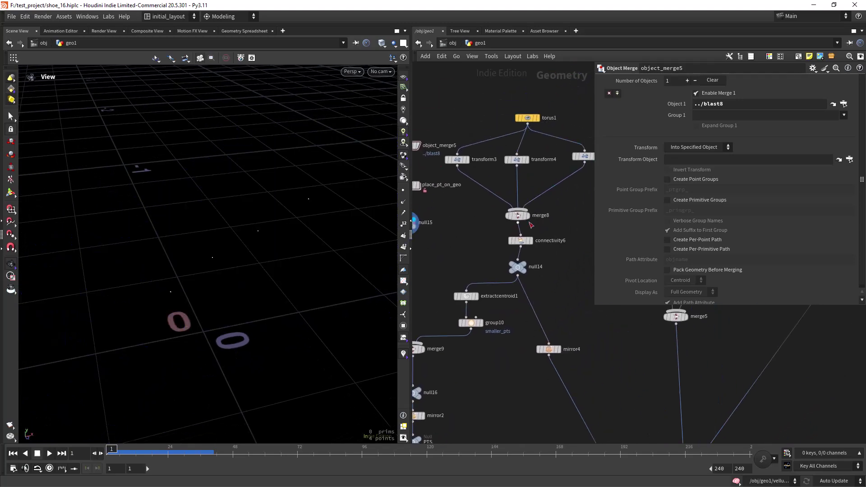
left_click(530, 240)
left_click_drag(262, 311, 327, 303)
left_click(521, 240)
Display the extractcentroid1 node and examine its parameters
middle_click_drag(552, 278, 532, 240)
left_click(490, 244)
left_click(479, 245)
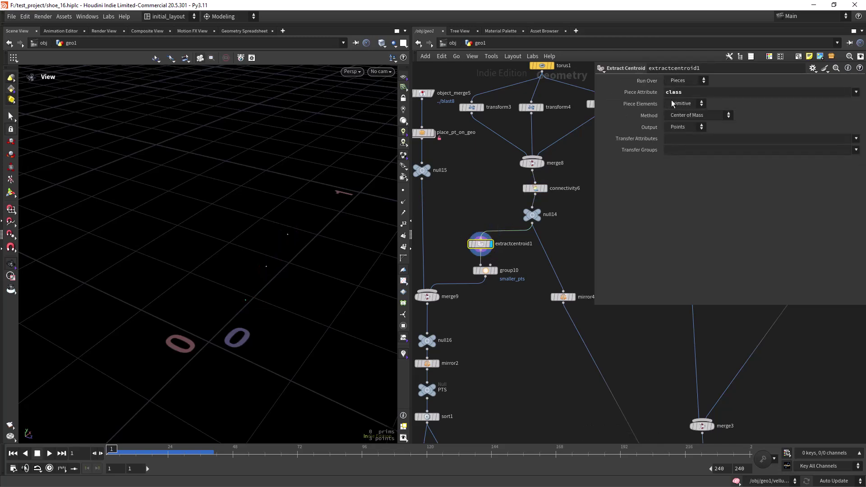
middle_click_drag(499, 271, 521, 244)
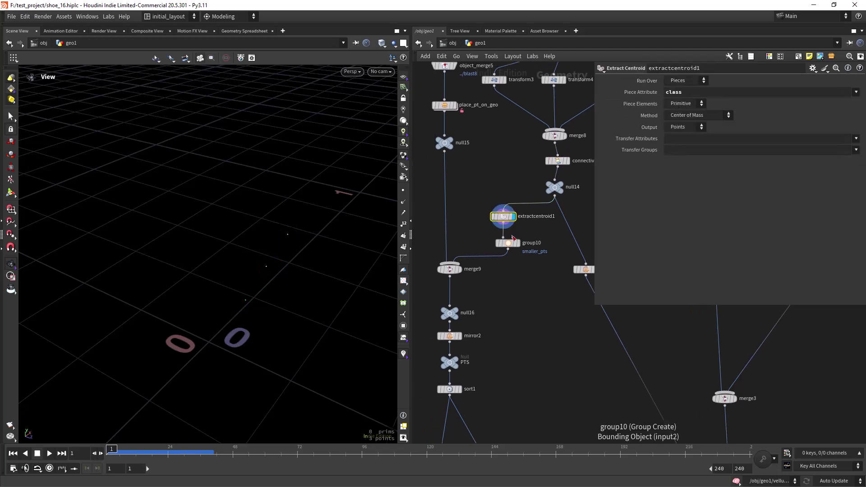
Display the group10 node below extractcentroid1 and examine its group parameters
left_click(521, 231)
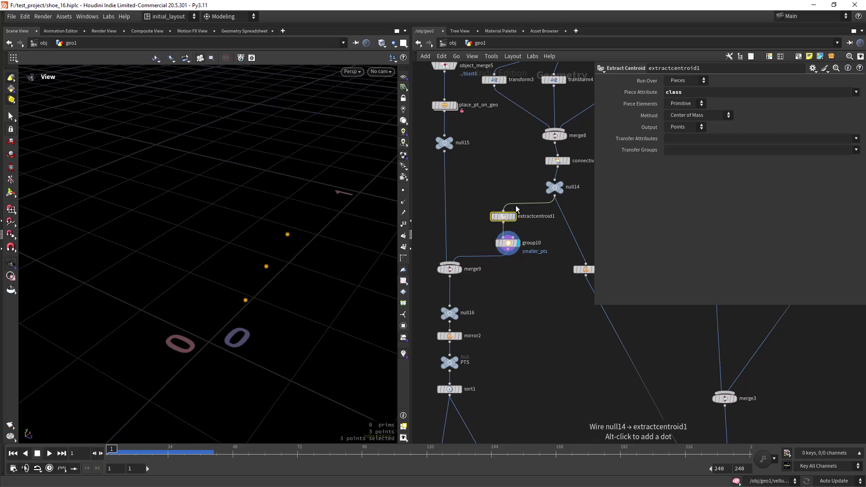
left_click(508, 244)
middle_click_drag(489, 292, 505, 248)
scroll(494, 255, "up", 1)
Display null16 and mirror2 in turn to compare the merged lace points with their mirrored set
left_click(476, 278)
scroll(299, 277, "up", 2)
left_click_drag(299, 278, 309, 259)
middle_click_drag(521, 271, 532, 229)
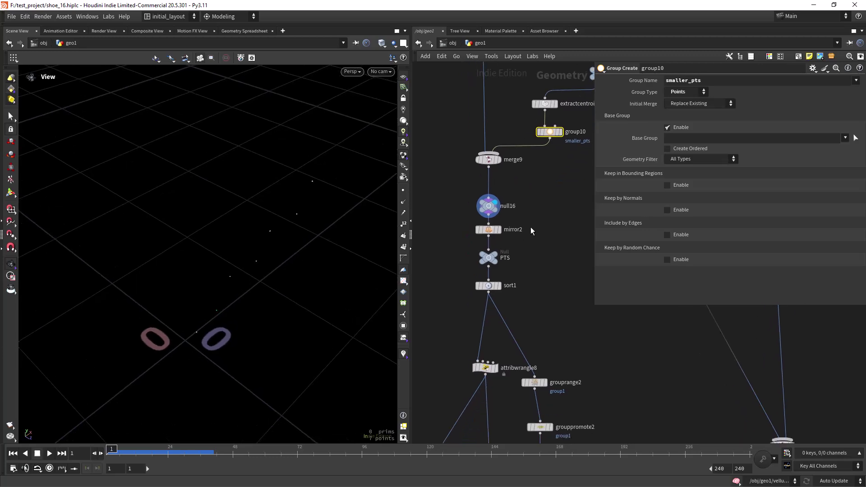
left_click(498, 231)
left_click_drag(280, 309, 298, 284)
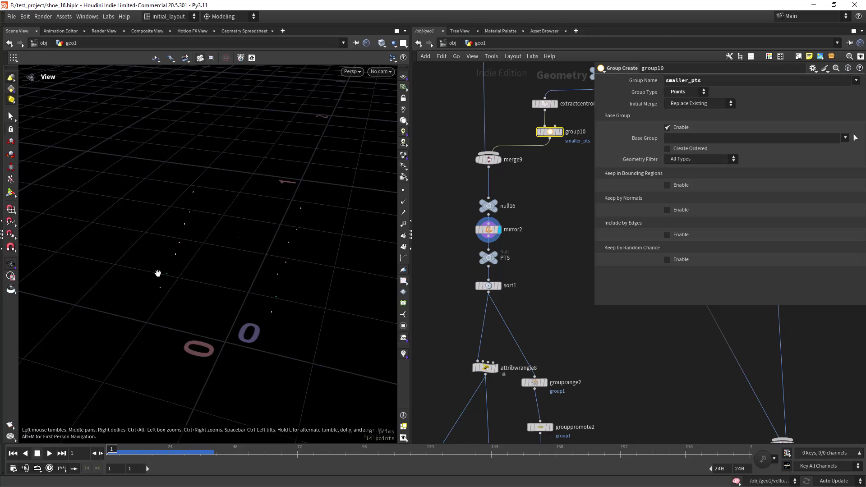
middle_click_drag(525, 269, 527, 216)
Display the sort1 node with point numbers turned on and examine the order of the sorted lace points
left_click(503, 222)
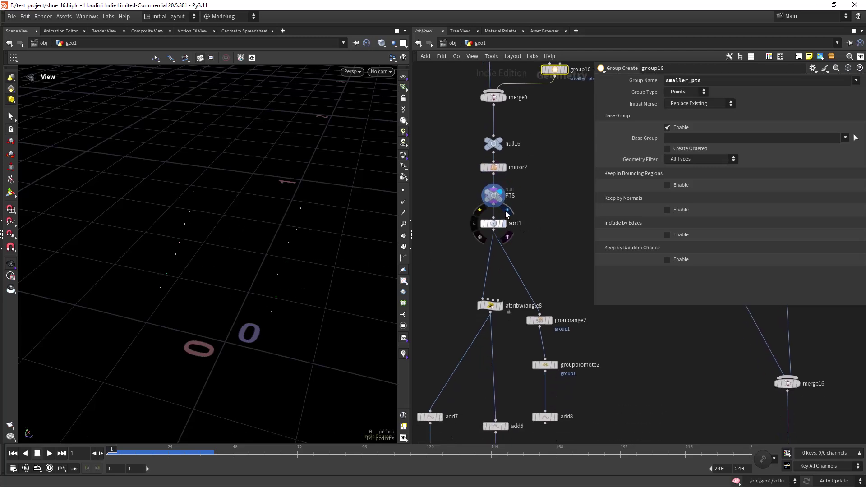
left_click(491, 229)
left_click(404, 224)
left_click_drag(270, 319, 273, 314)
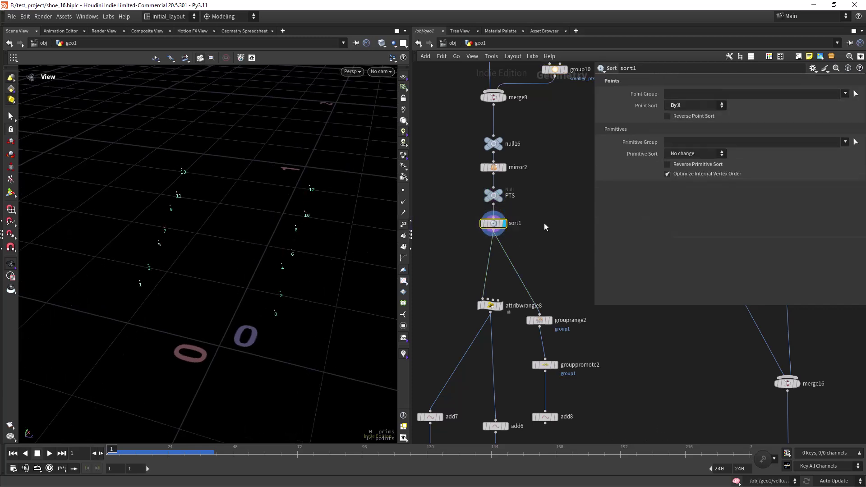
left_click_drag(238, 336, 440, 293)
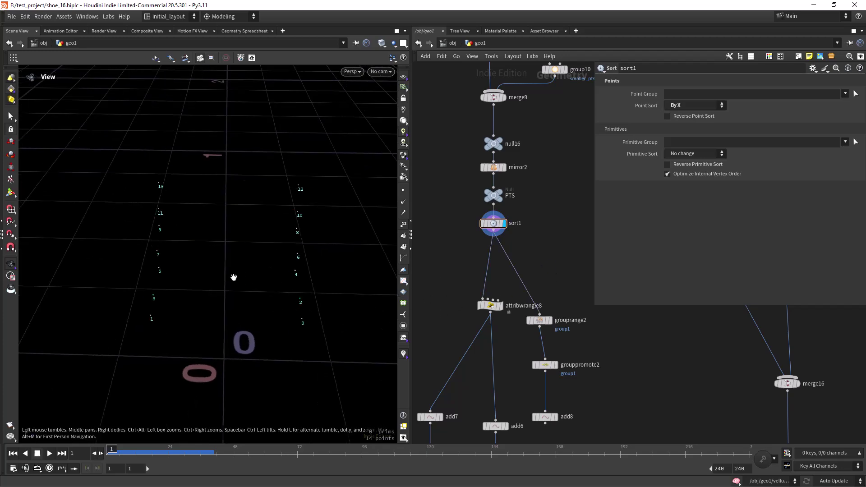
left_click_drag(251, 269, 269, 273)
left_click_drag(236, 246, 263, 266)
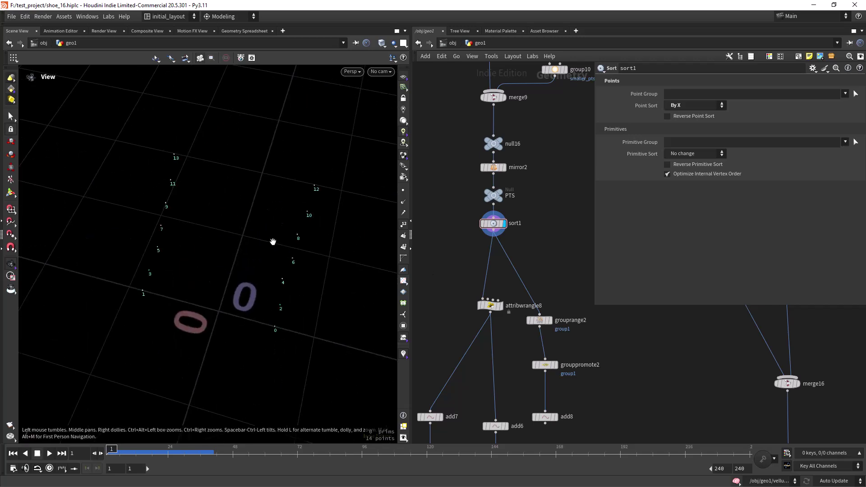
left_click_drag(252, 308, 274, 290)
Display the attribwrangle8 node and examine the VEX expression that assigns the add attribute to the points
middle_click_drag(434, 285, 430, 182)
scroll(430, 182, "up", 2)
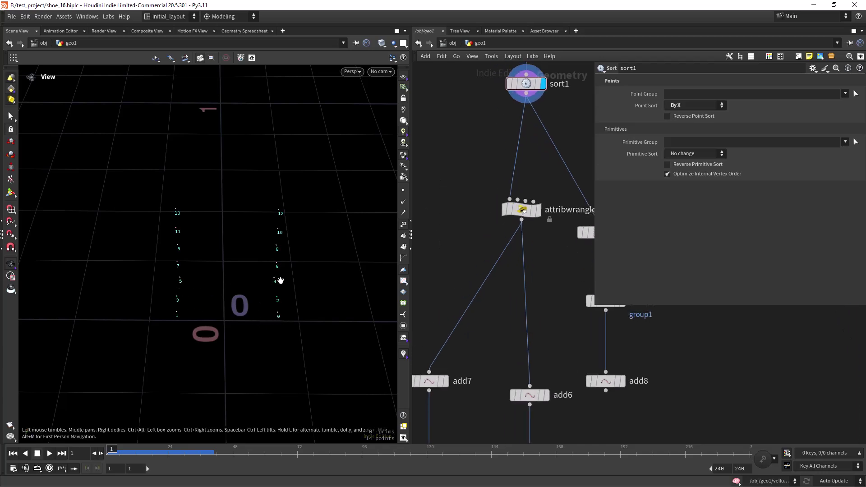
scroll(463, 207, "down", 4)
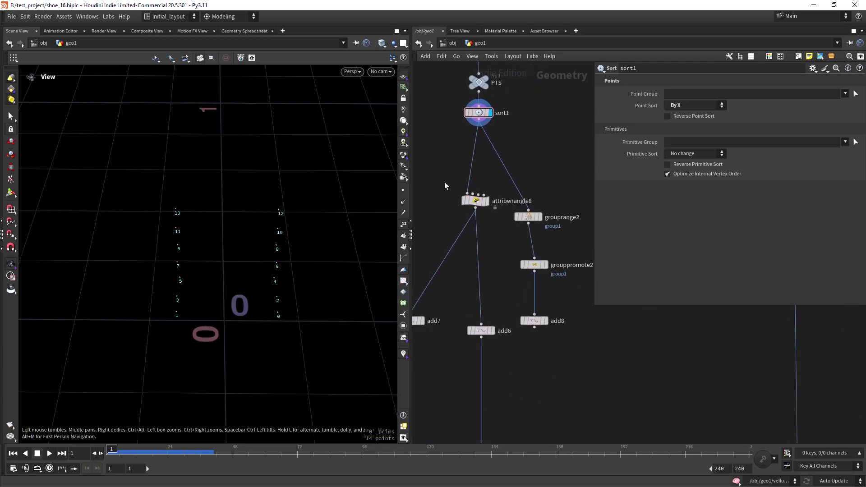
scroll(442, 185, "up", 2)
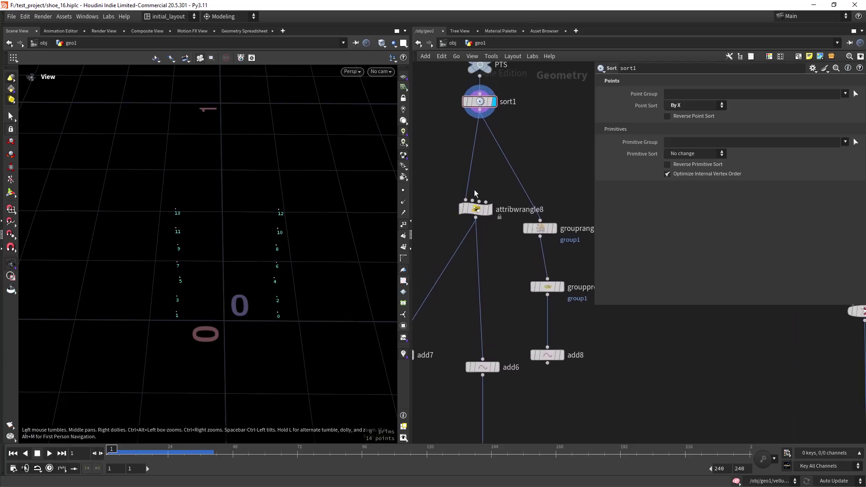
mouse_move(498, 250)
middle_mouse_down()
mouse_move(499, 242)
mouse_move(499, 256)
middle_mouse_up()
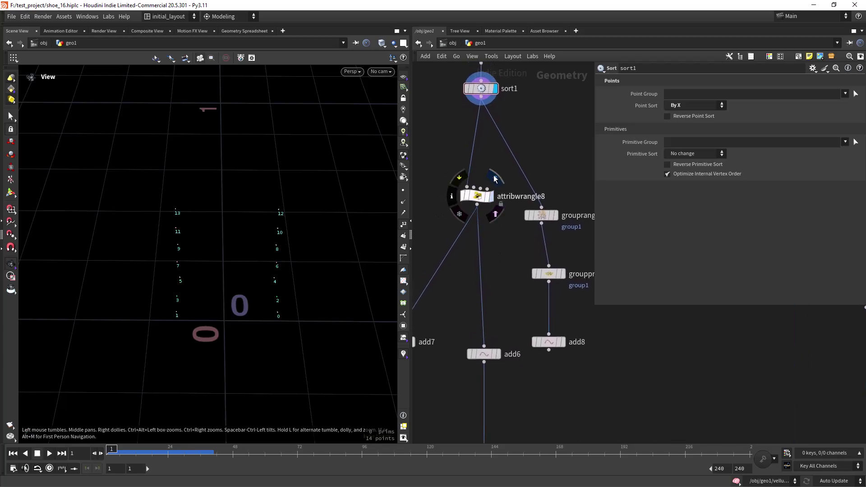
left_click(479, 196)
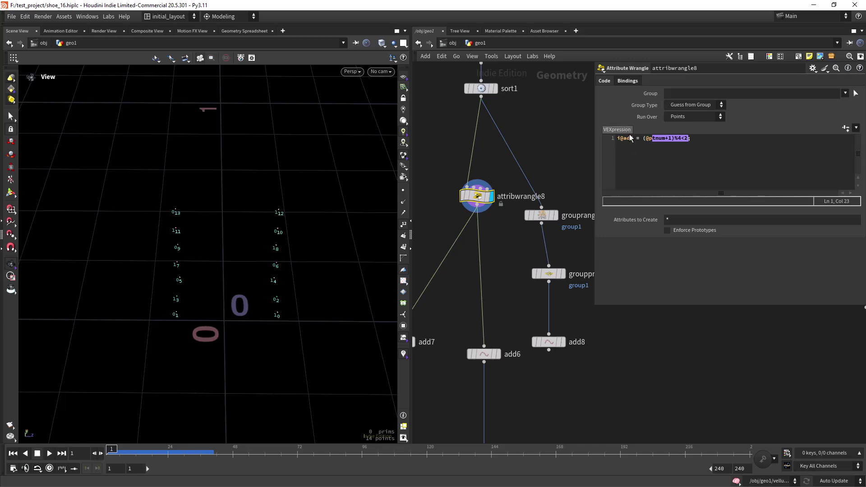
left_click(630, 146)
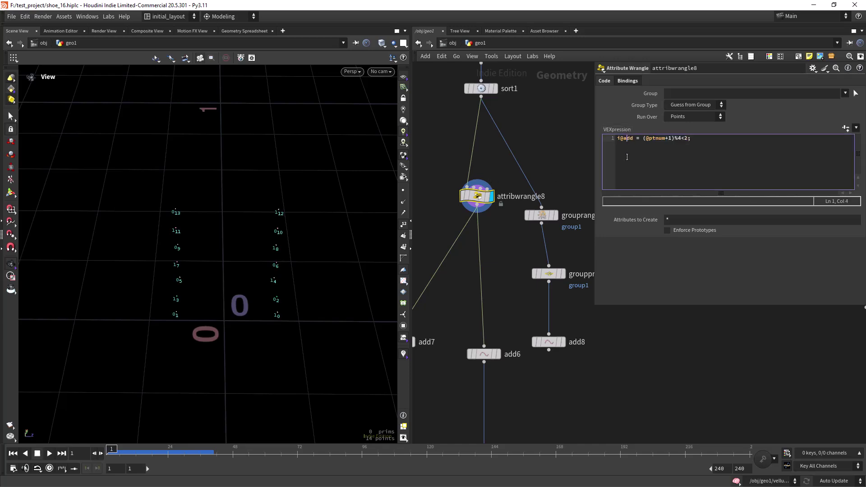
Display grouprange2 and compare its range settings with the attribwrangle8 expression
middle_click_drag(554, 209, 524, 198)
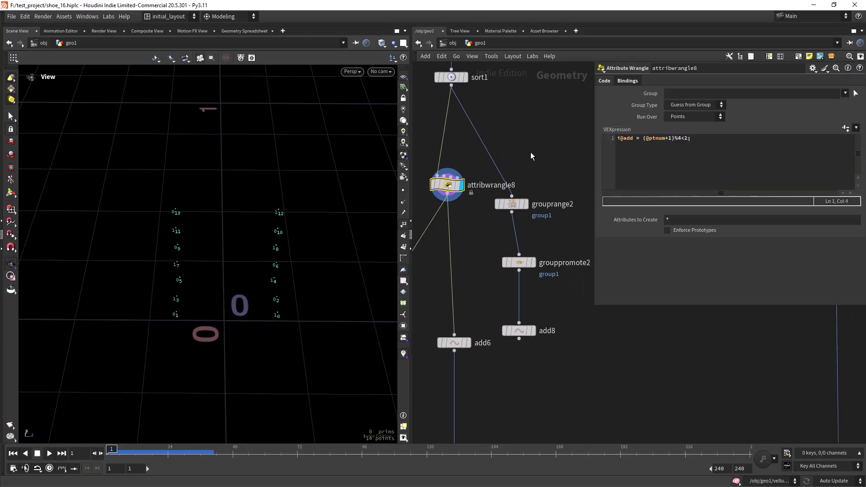
scroll(531, 153, "up", 1)
mouse_move(514, 209)
left_click(529, 189)
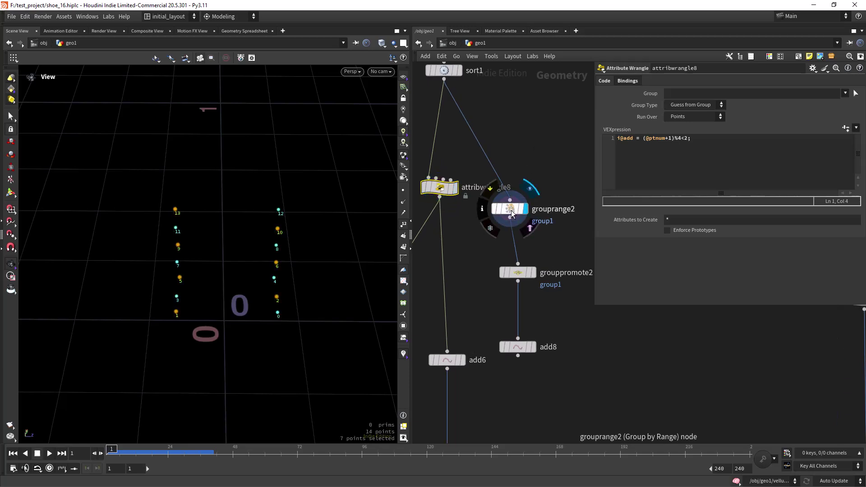
left_click(511, 210)
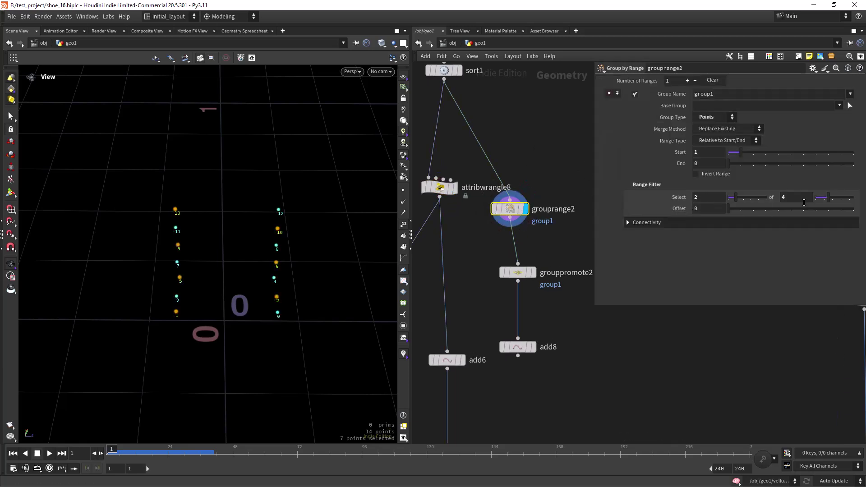
left_click(439, 187)
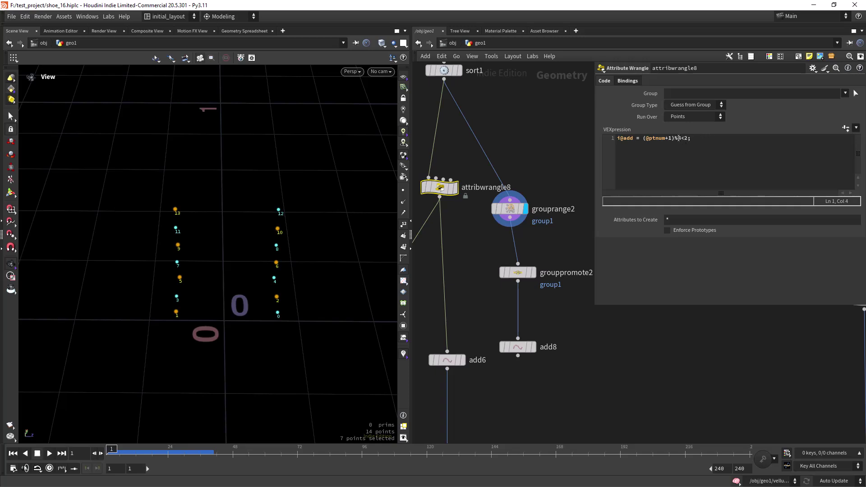
left_click(509, 208)
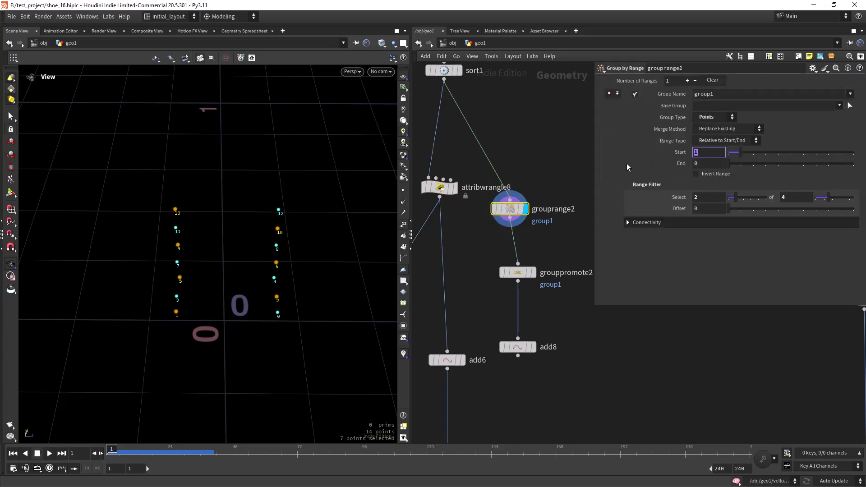
left_click(441, 187)
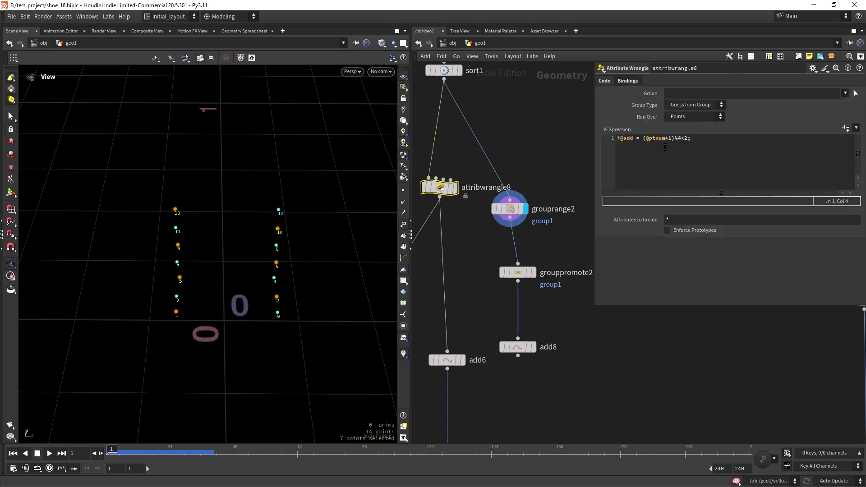
Move the grouprange2 node so that it lines up directly above grouppromote2
middle_click_drag(507, 257, 502, 232)
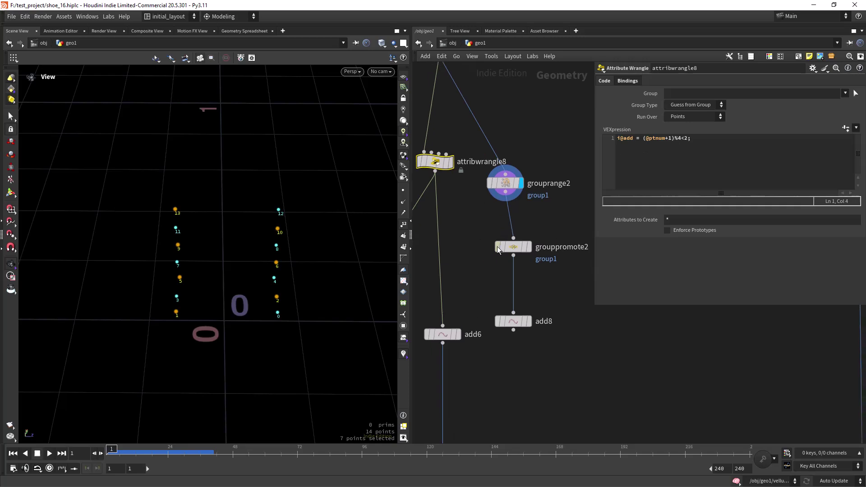
left_click(507, 191)
left_click_drag(507, 192, 515, 180)
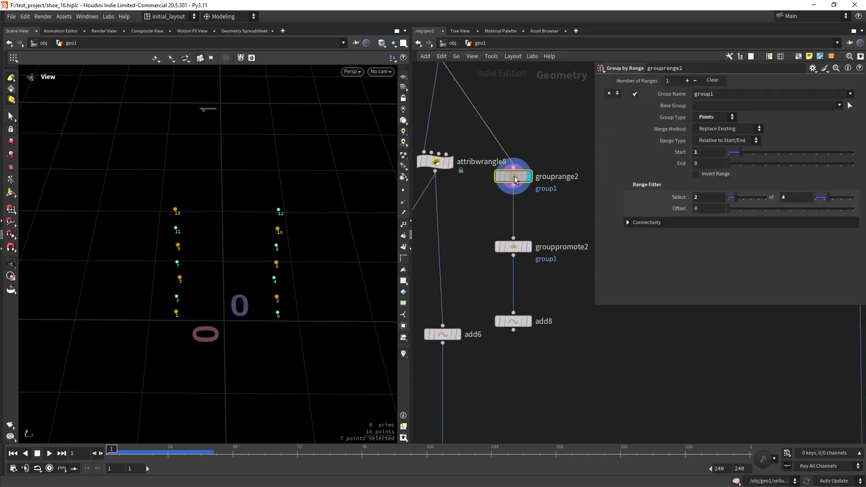
Display grouppromote2 and add8 in turn and examine how the promoted group attribute drives the lace lines
left_click(522, 248)
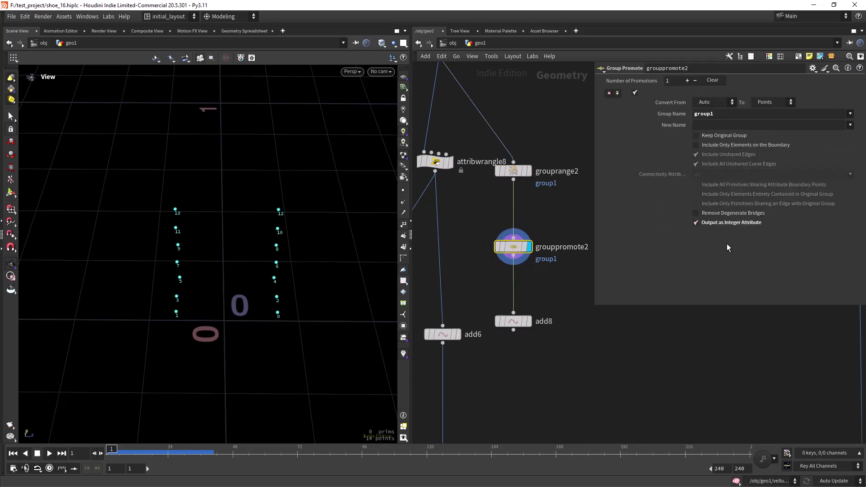
left_click(517, 322)
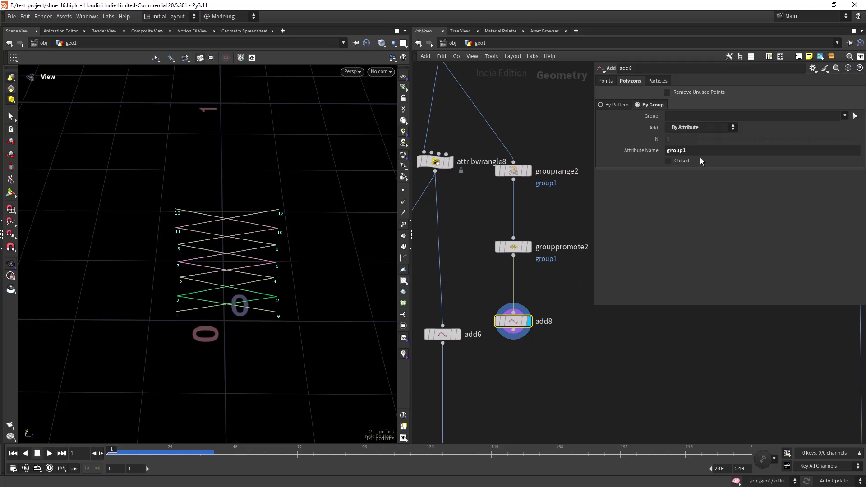
Display attribwrangle8 and add6 in turn and examine the crossing lace lines built from the add attribute
scroll(464, 241, "down", 3)
middle_click_drag(464, 243, 504, 242)
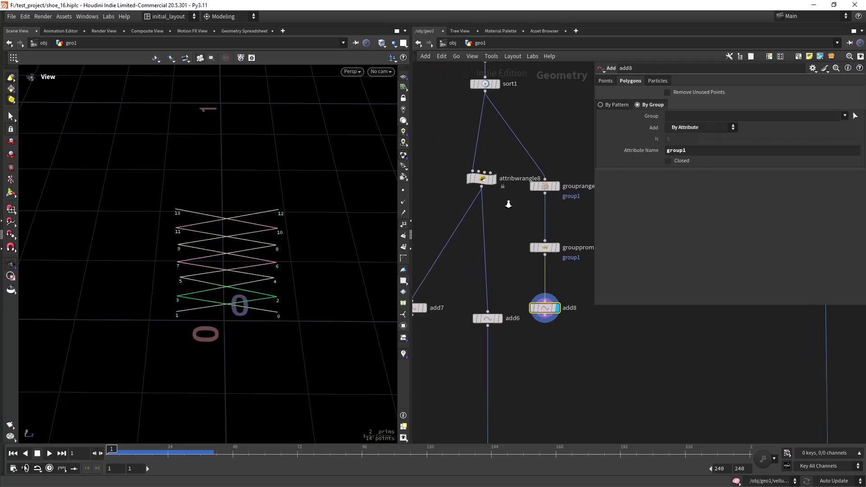
scroll(499, 216, "up", 2)
left_click(490, 175)
left_click(478, 180)
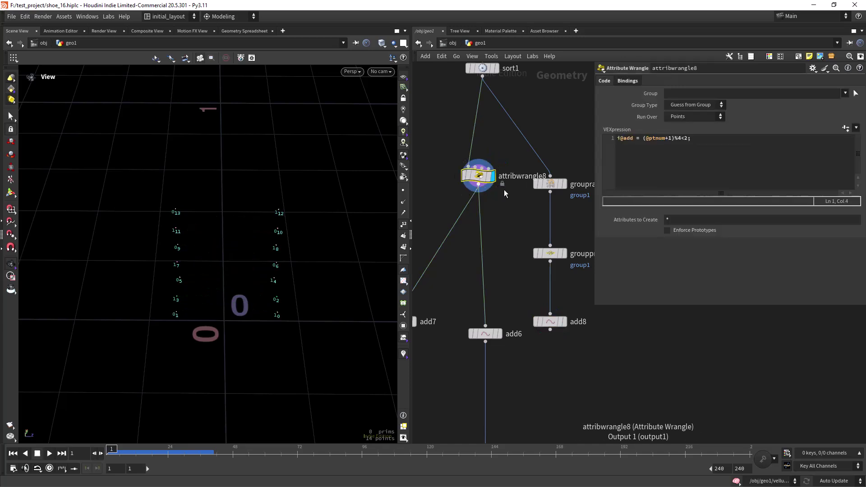
scroll(517, 218, "down", 3)
left_click(495, 262)
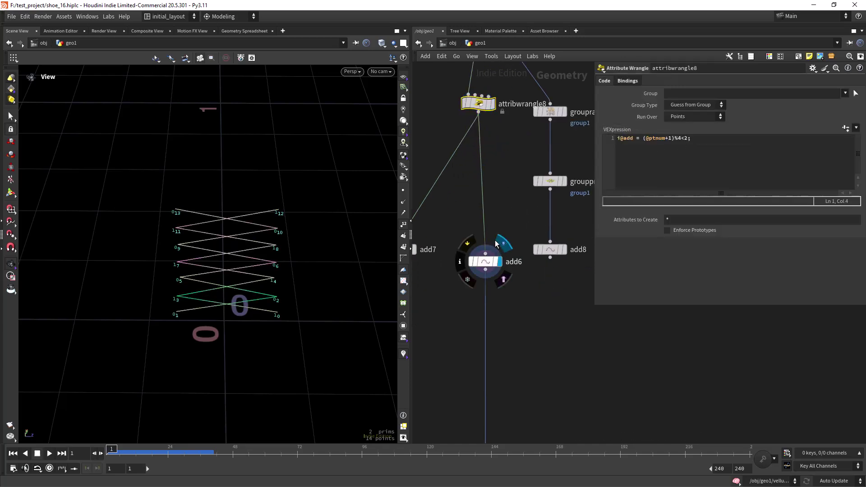
left_click(491, 262)
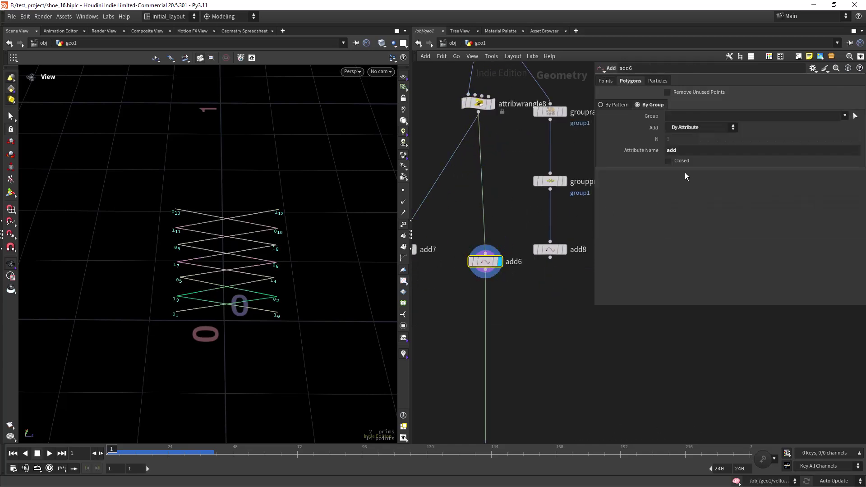
scroll(530, 317, "down", 3)
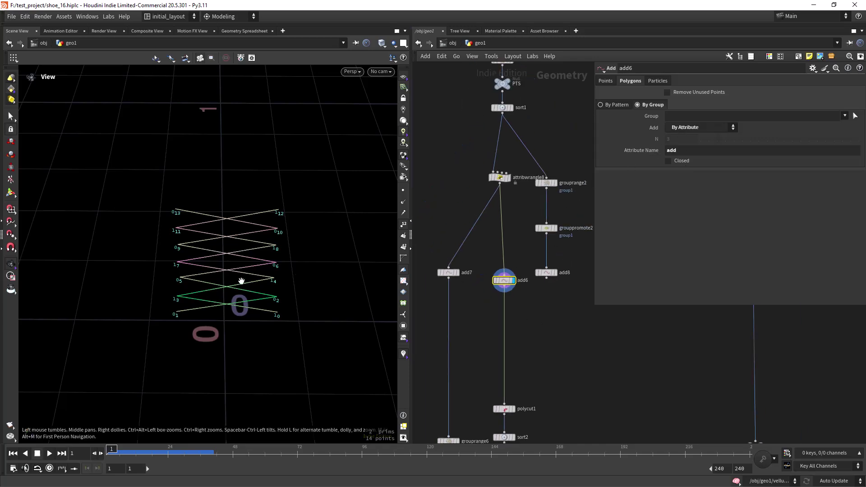
scroll(279, 284, "up", 3)
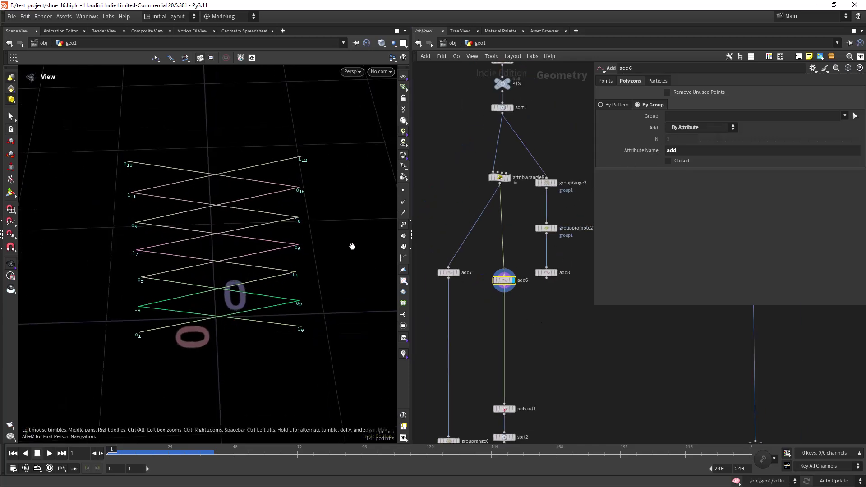
Display grouprange2 and attribwrangle8 in turn for comparison, and turn off the viewport's point numbers
middle_click_drag(514, 220, 495, 200)
left_click(536, 161)
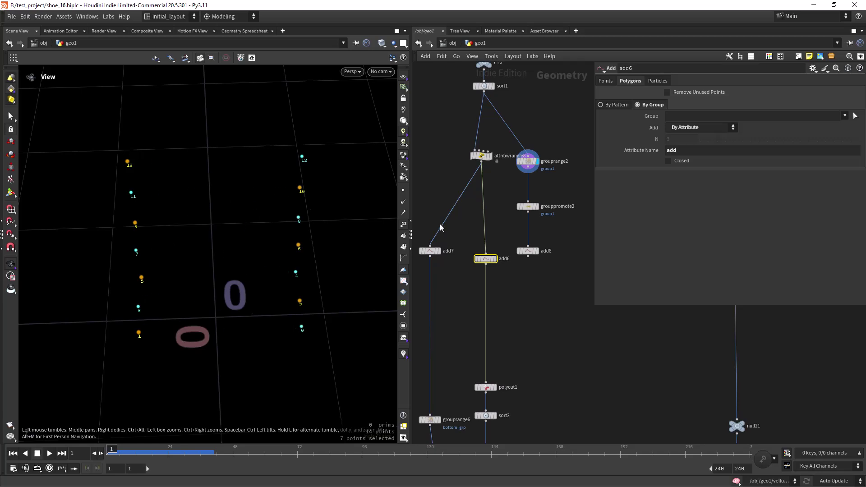
left_click(489, 156)
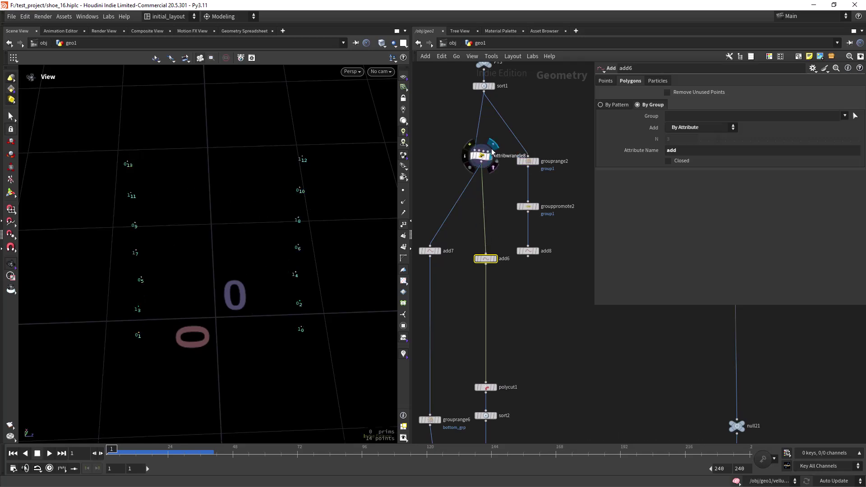
left_click(403, 190)
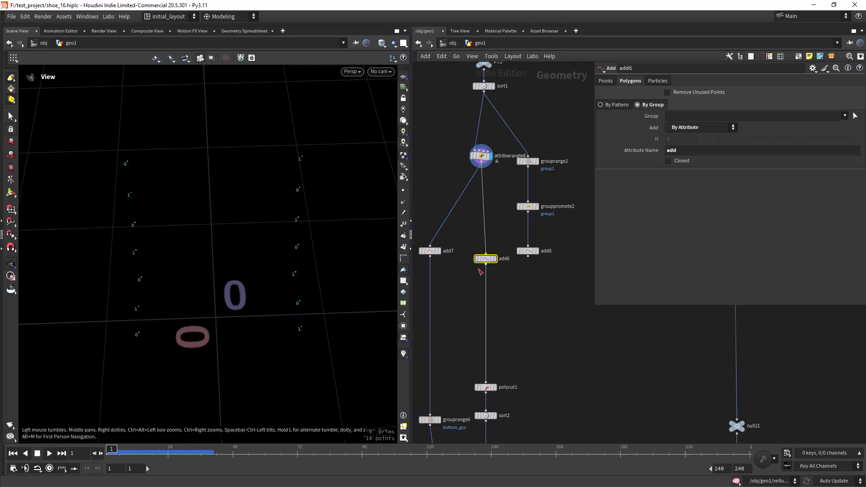
Display the polycut1 node, examine its cut parameters and turn on primitive numbers in the viewport
middle_click_drag(457, 326, 464, 250)
middle_click_drag(482, 291, 479, 212)
scroll(497, 210, "up", 1)
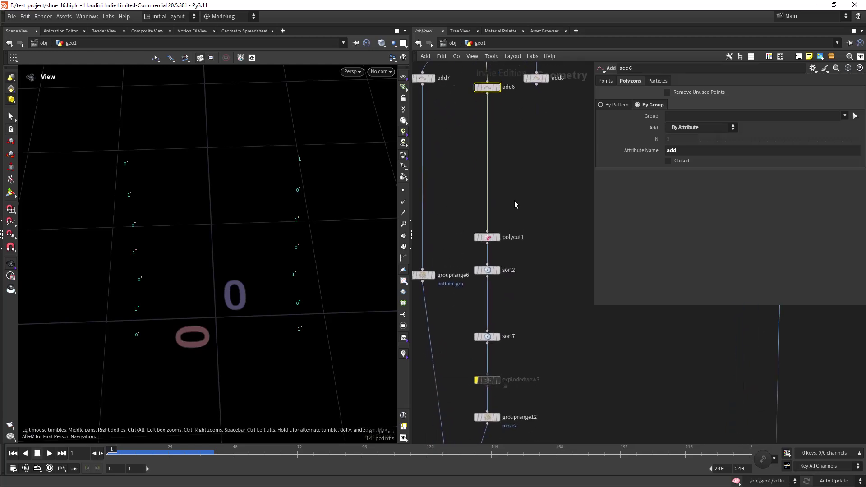
left_click(497, 236)
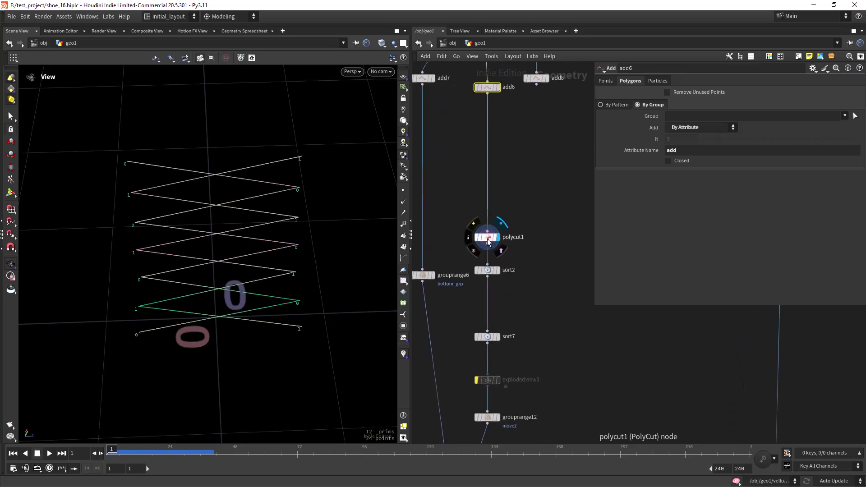
left_click(489, 238)
left_click(405, 236)
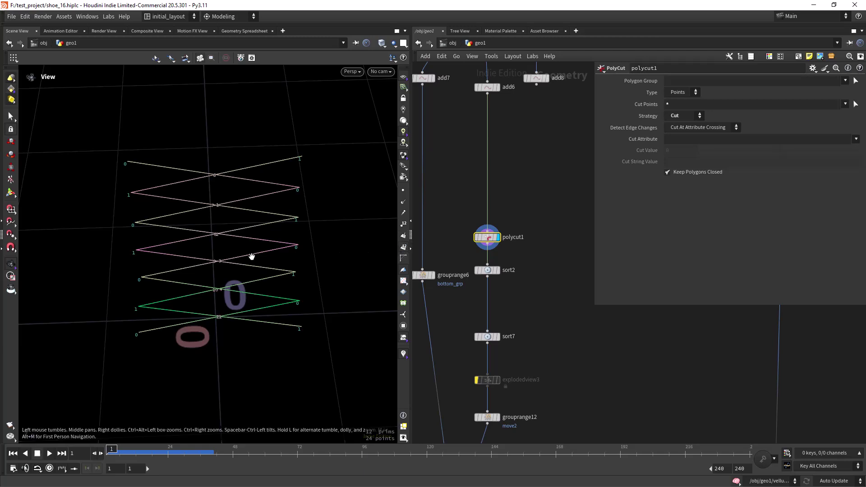
Display sort2 and sort7 in turn and examine their primitive and point sorting along X
middle_click_drag(510, 299, 505, 248)
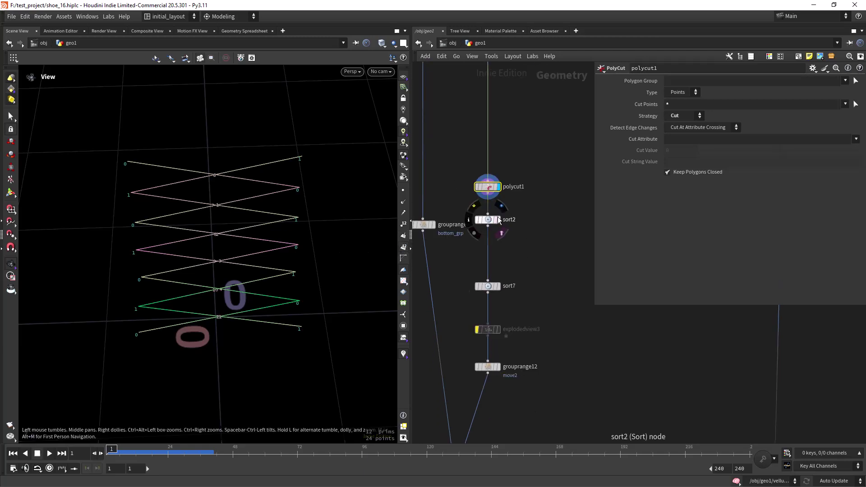
left_click(497, 219)
left_click(487, 220)
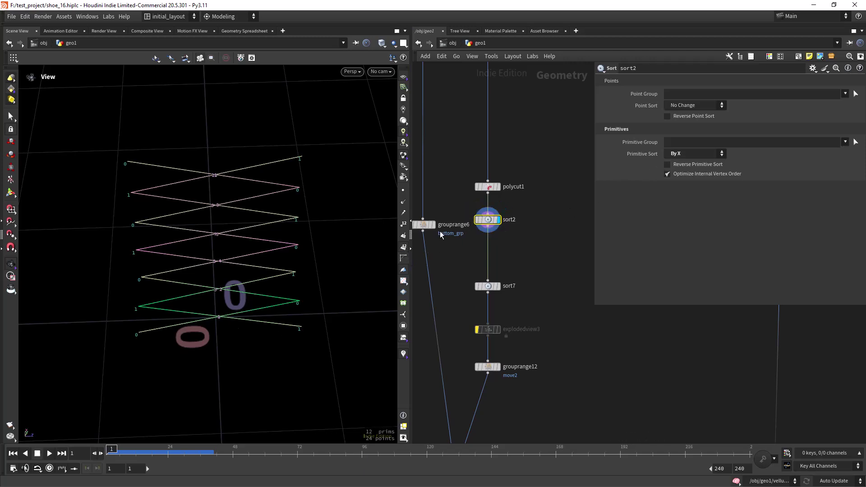
middle_click_drag(531, 247, 530, 222)
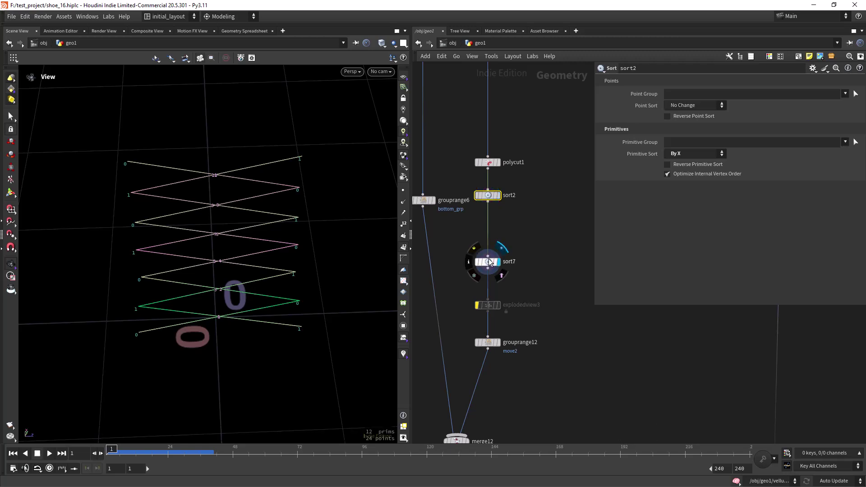
left_click(488, 262)
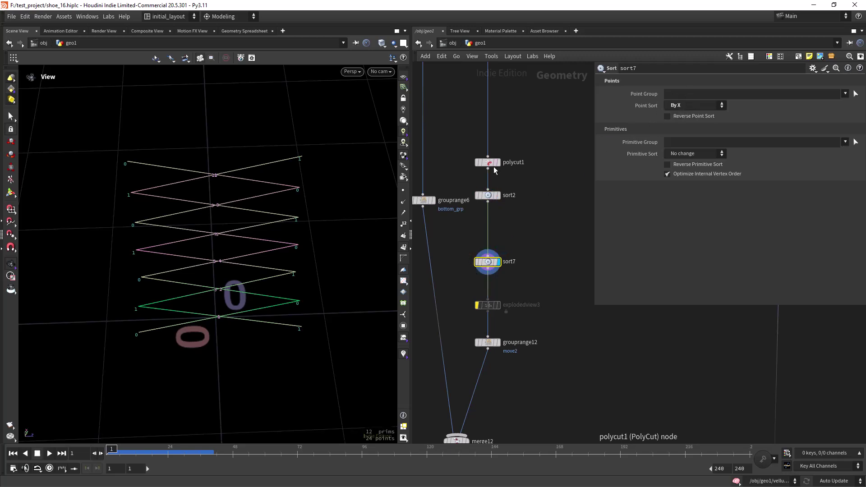
middle_click_drag(329, 382, 352, 334)
Display grouprange12 and examine the move2 point group on the crossing lace lines from several angles
middle_click_drag(497, 327, 495, 268)
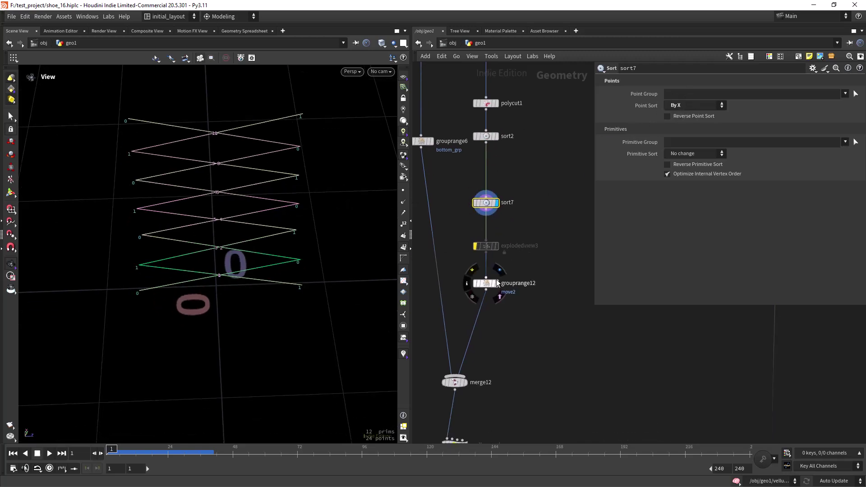
left_click(487, 284)
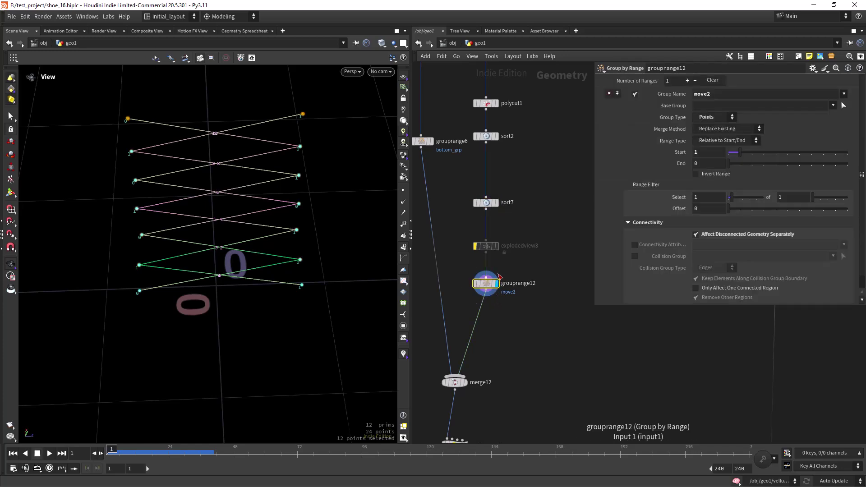
middle_click_drag(311, 258, 304, 318)
left_click_drag(305, 317, 307, 283)
middle_click_drag(481, 365, 483, 291)
middle_click_drag(519, 254, 509, 258)
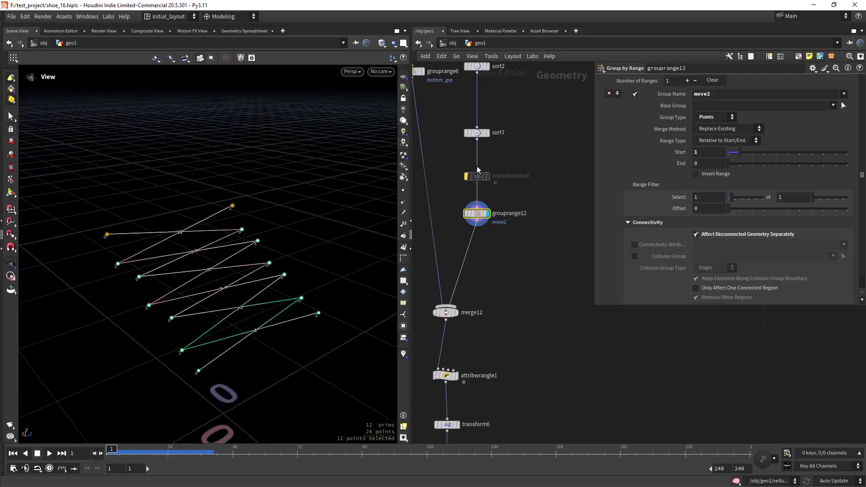
Temporarily enable explodedview3 to inspect the move2 group's start point on each separated line, and bypass the node again
left_click(466, 175)
left_click_drag(286, 277, 305, 276)
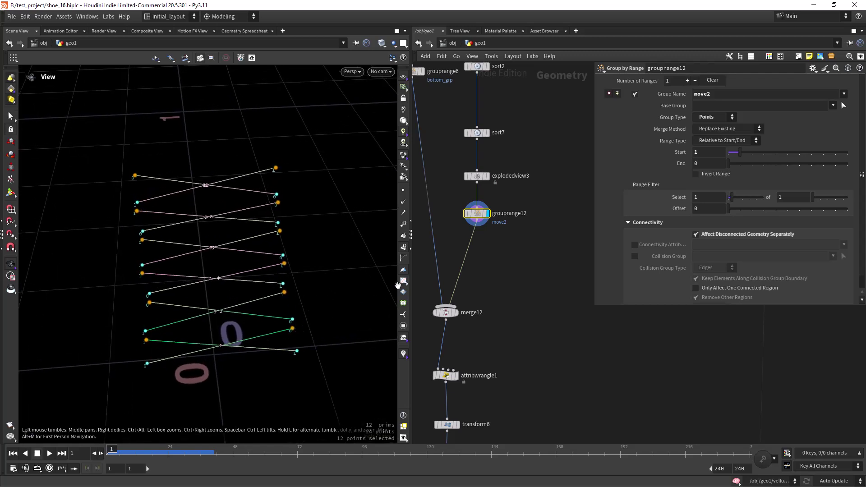
left_click(705, 151)
middle_click_drag(478, 313, 509, 306)
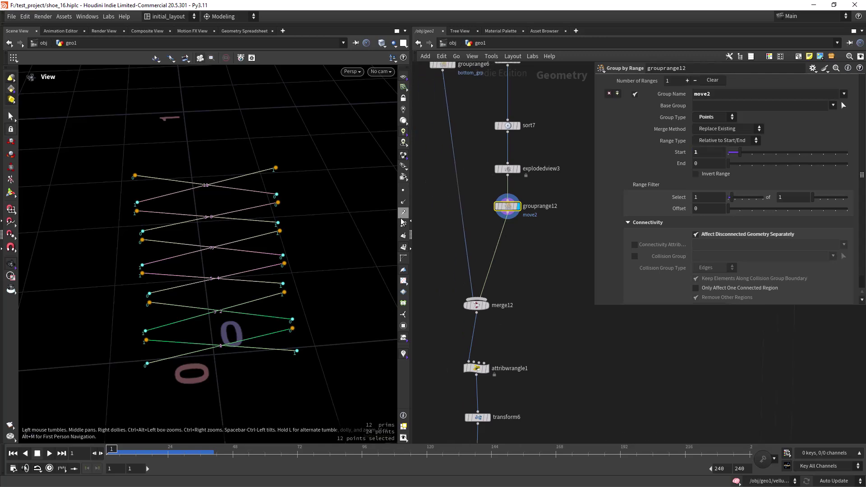
left_click(497, 168)
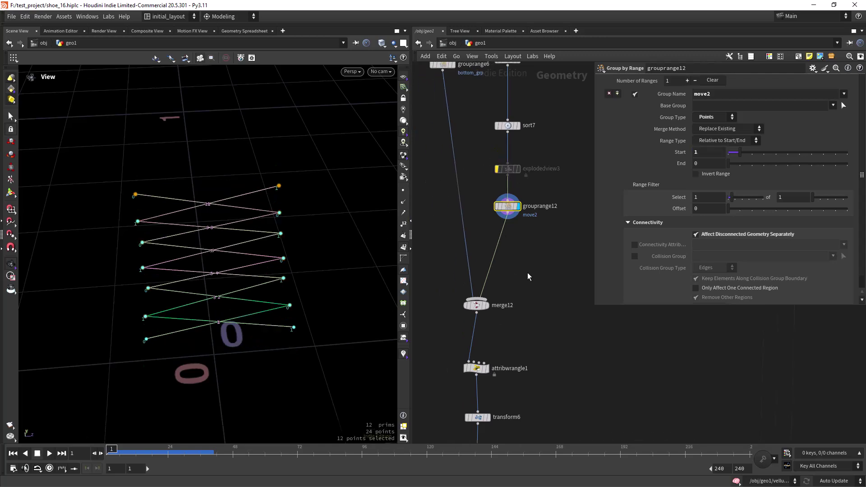
Display attribwrangle1, add7 and attribwrangle8 in turn, widening the parameter pane to examine add7's point group expression
left_click(493, 307)
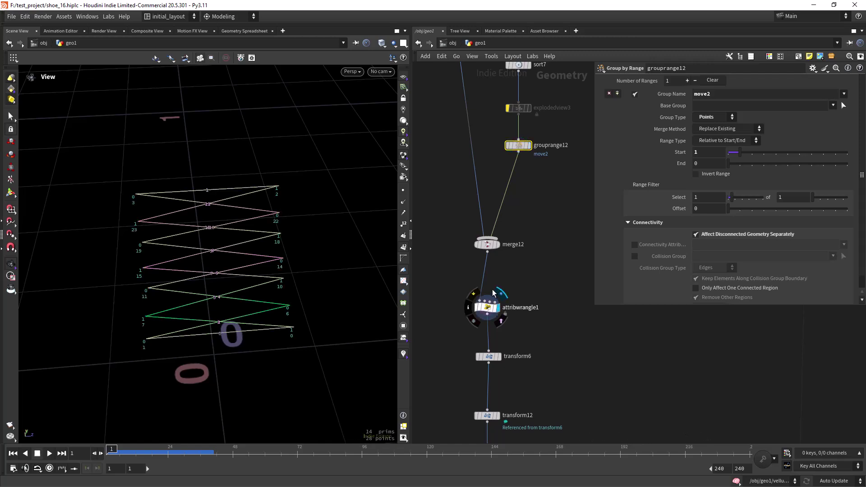
middle_click_drag(514, 180, 555, 410)
middle_click_drag(507, 216, 501, 425)
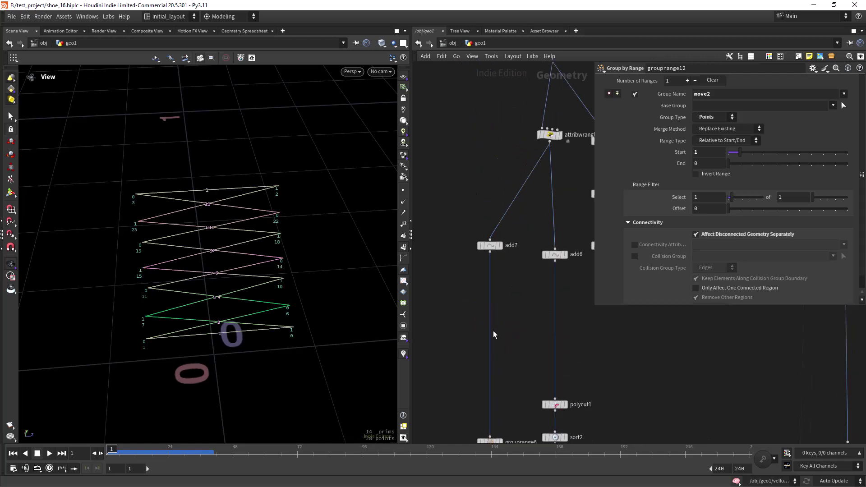
left_click(494, 245)
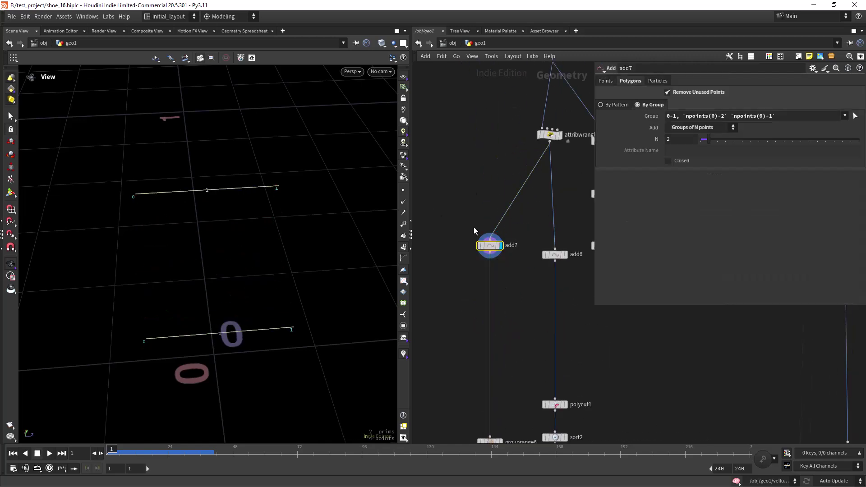
left_click_drag(593, 156, 521, 156)
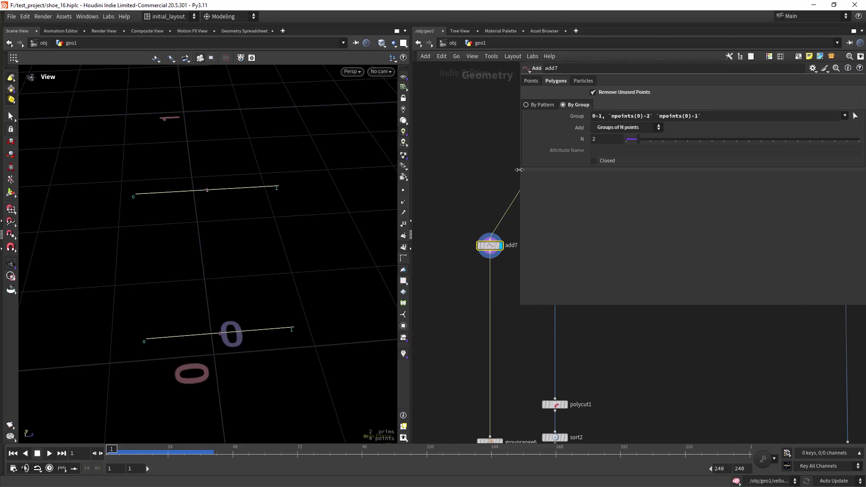
middle_click_drag(298, 302, 250, 305)
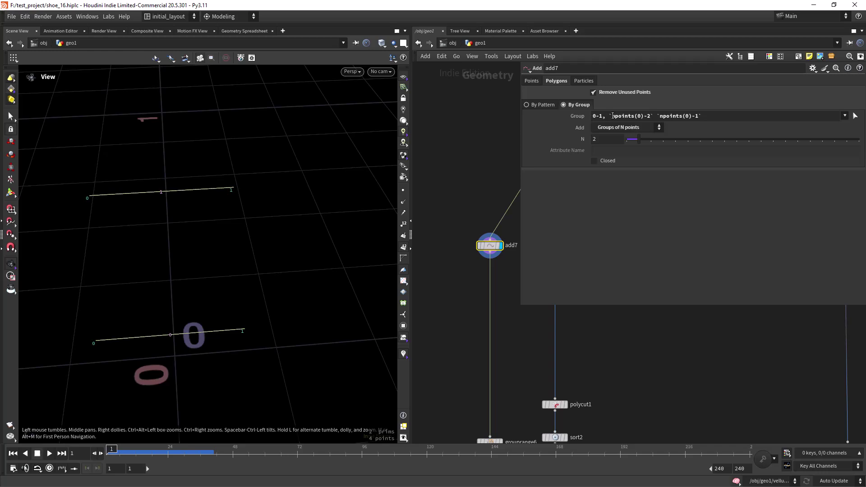
middle_click_drag(488, 188, 419, 223)
left_click(486, 169)
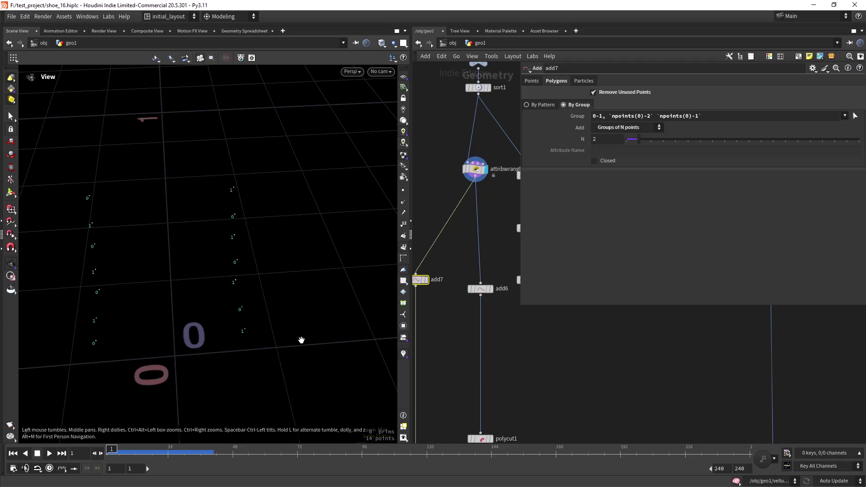
Display merge12 to view the end lines combined with the crossing lines, and narrow the parameter pane again
right_click_drag(456, 309, 452, 350)
middle_click_drag(452, 350, 458, 149)
middle_click_drag(456, 309, 450, 222)
left_click(458, 280)
middle_click_drag(475, 307, 495, 247)
left_click_drag(518, 231, 622, 231)
scroll(509, 203, "up", 5)
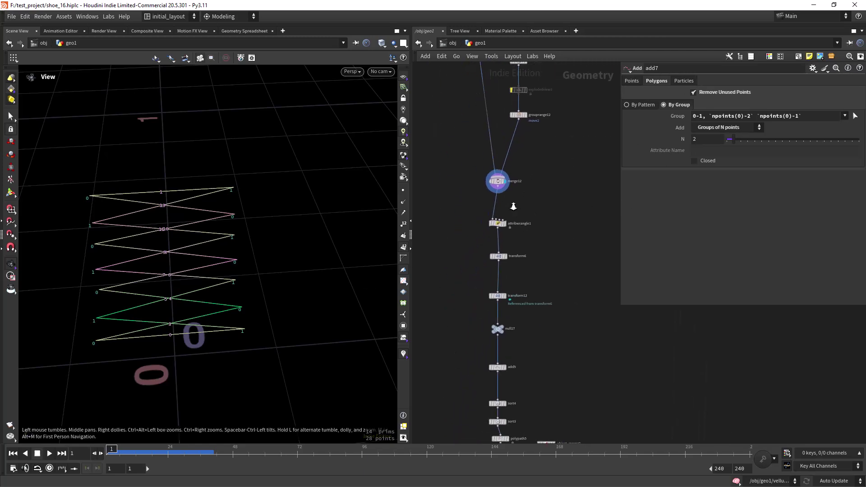
Display attribwrangle1 and examine the VEX code that writes the nearest point into pt_id
left_click(498, 232)
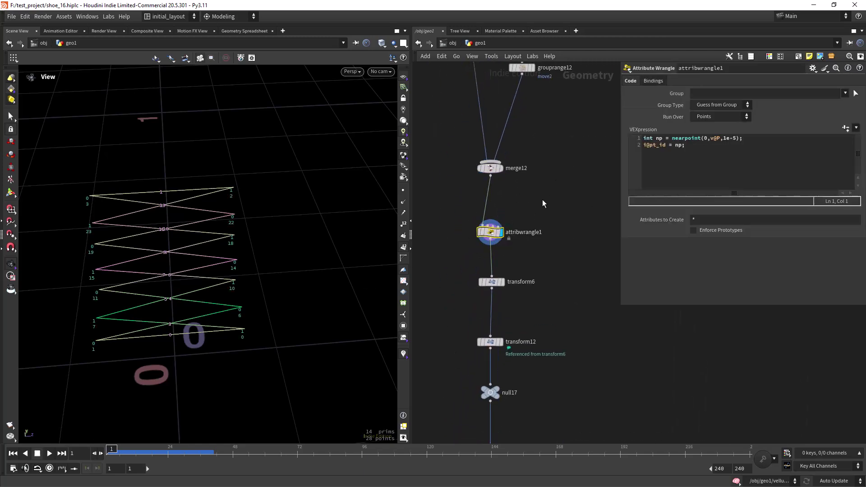
scroll(527, 204, "up", 2)
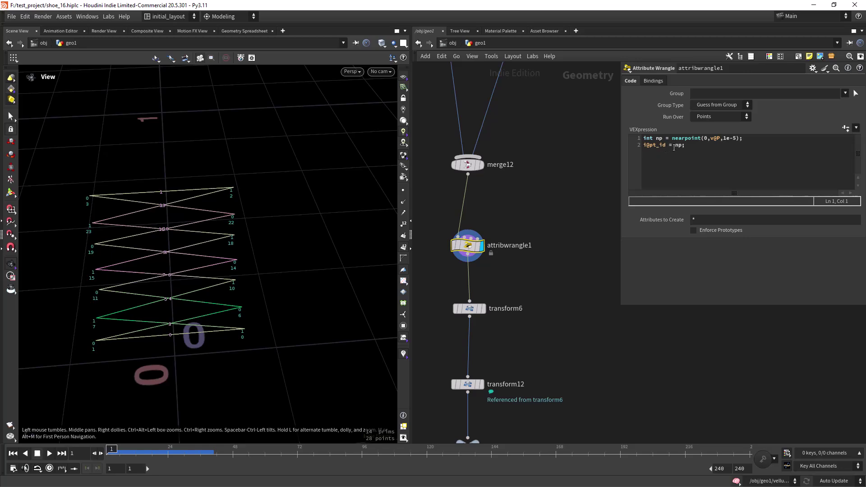
scroll(509, 205, "down", 2)
Display add5 and inspect the vertical connections between the lace lines from several angles
middle_click_drag(497, 369, 505, 278)
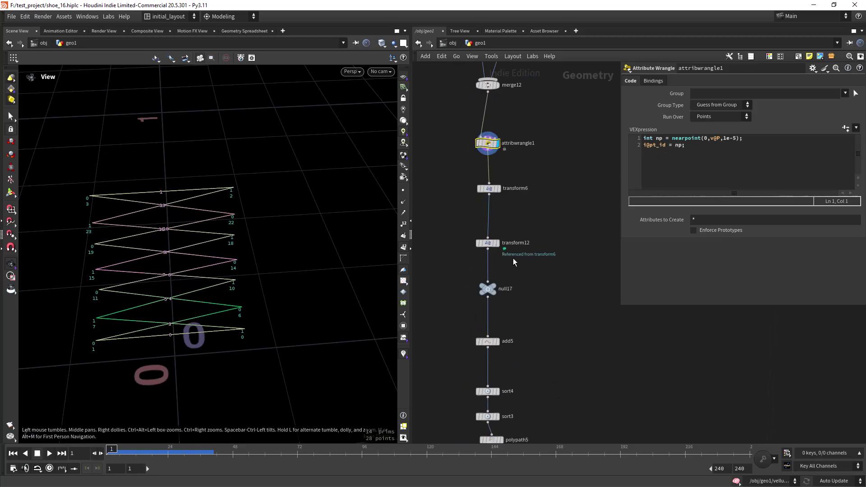
left_click(497, 341)
left_click_drag(262, 311, 257, 336)
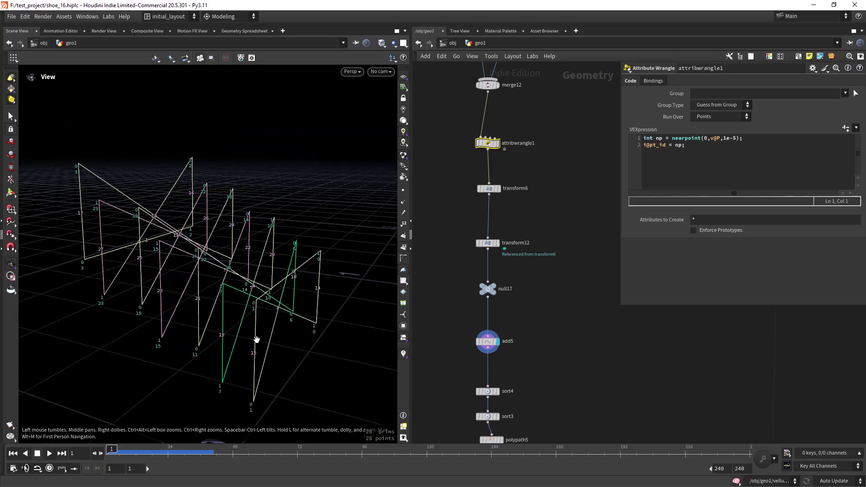
left_click_drag(284, 319, 285, 323)
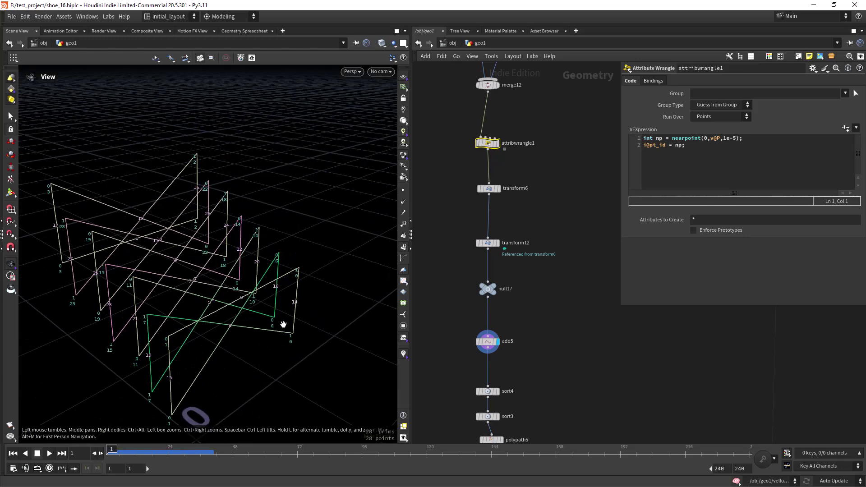
left_click_drag(290, 292, 196, 336)
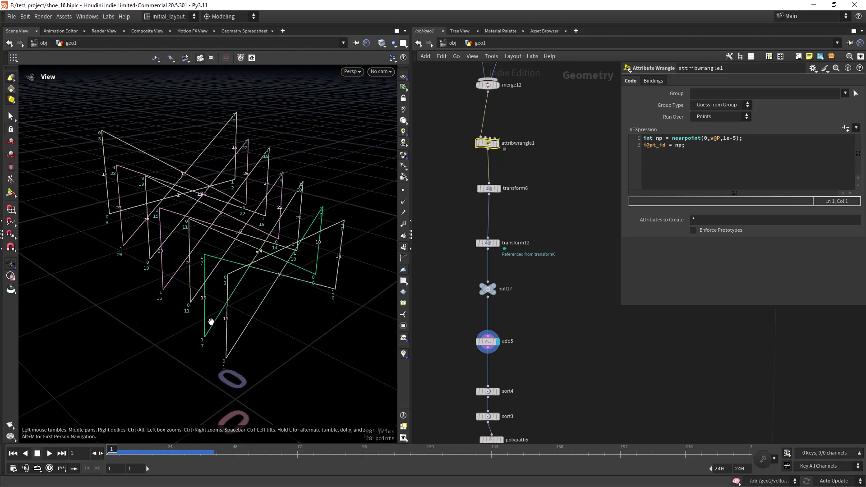
Display attribwrangle1 and, in its node info, turn off the add attribute's viewport display while keeping pt_id visible
middle_click_drag(523, 217, 529, 274)
left_click(501, 200)
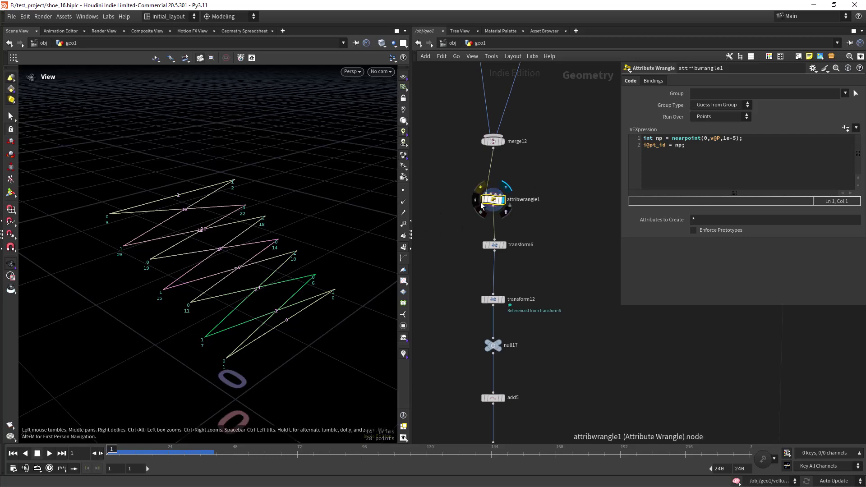
left_click(476, 199)
left_click(275, 116)
left_click(417, 117)
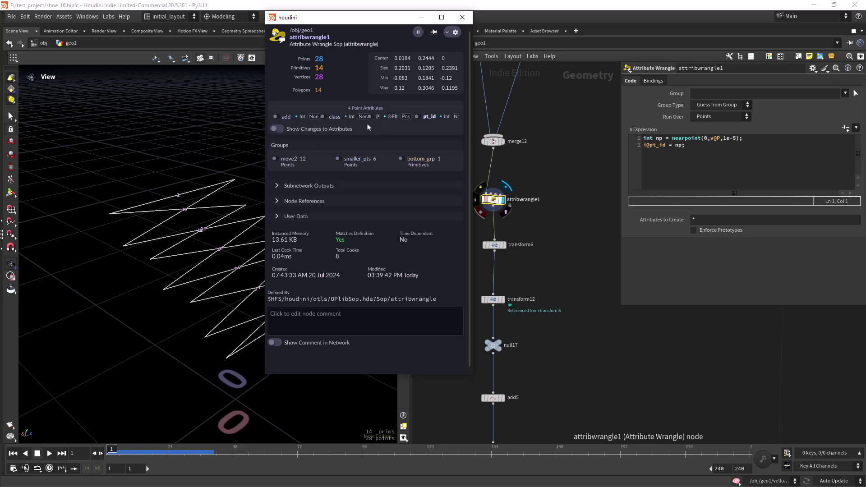
left_click(418, 117)
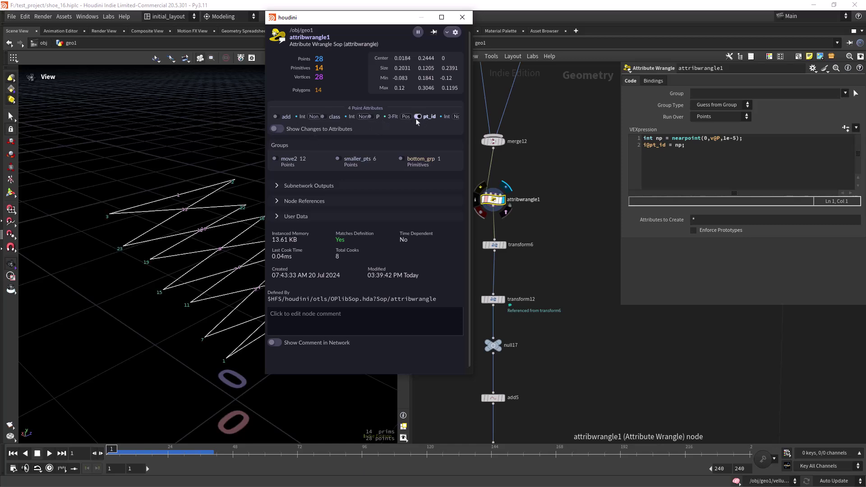
left_click(462, 17)
left_click_drag(357, 241, 300, 326)
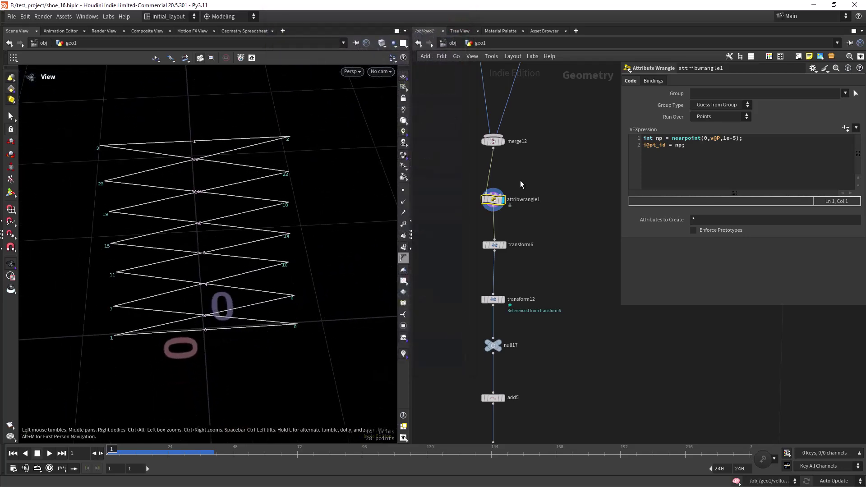
Duplicate explodedview3, connect the copy to attribwrangle1's output, display it and examine the pt_id values on the separated lines
middle_click_drag(527, 169, 523, 206)
middle_click_drag(563, 104, 547, 170)
left_click_drag(504, 123, 518, 334, "alt")
left_click_drag(466, 315, 514, 331)
left_click(524, 332)
scroll(298, 359, "up", 2)
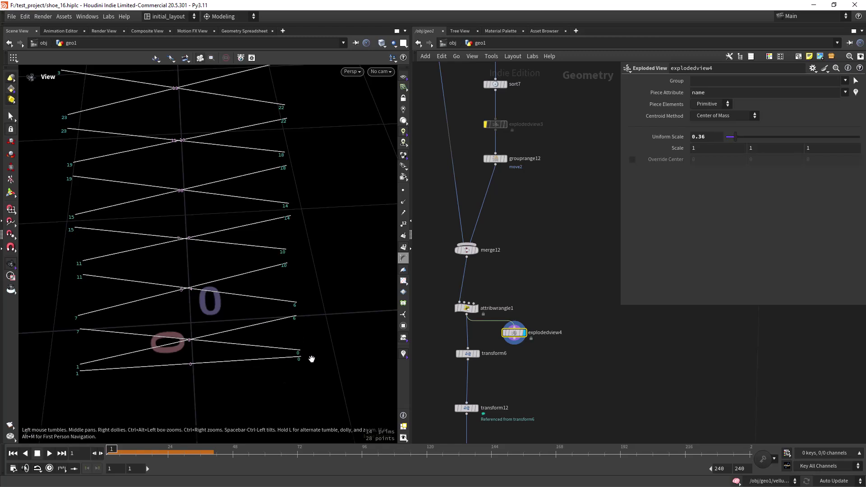
scroll(303, 372, "down", 1)
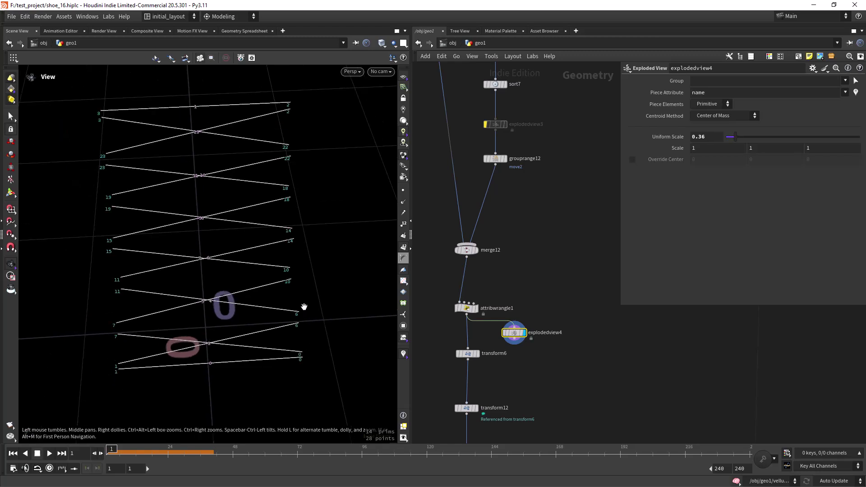
left_click_drag(309, 321, 232, 344)
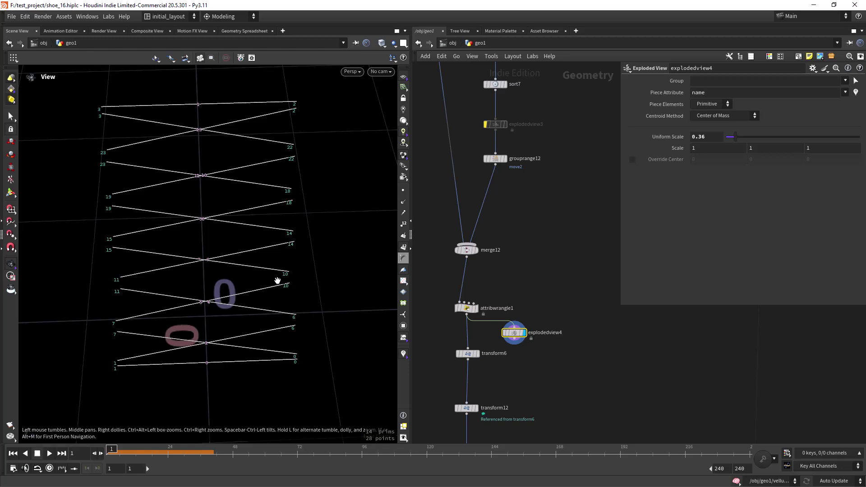
left_click_drag(281, 295, 300, 282)
Detach explodedview4 from attribwrangle1, move it aside and display attribwrangle1
left_click_drag(514, 333, 560, 237)
middle_click_drag(520, 298, 549, 264)
left_click(504, 276)
Display transform6 and examine its translation of the move2 group alongside grouprange12's group settings
middle_click_drag(523, 306, 526, 280)
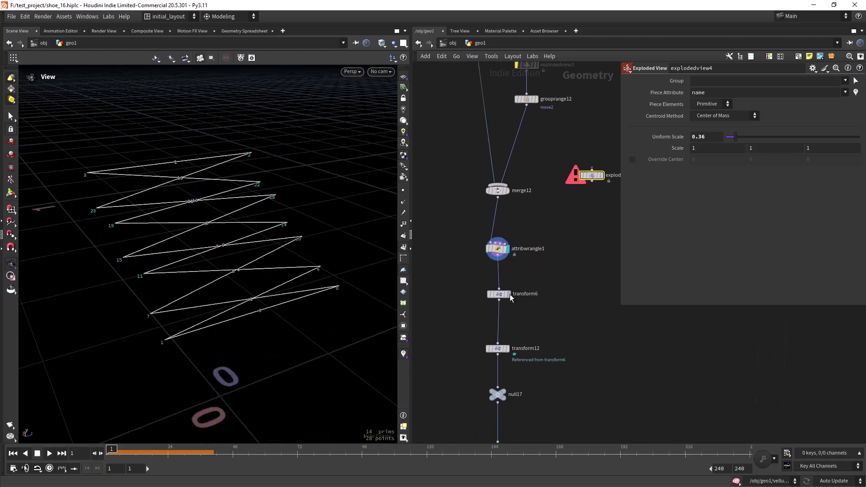
left_click(508, 294)
left_click_drag(267, 298, 270, 343)
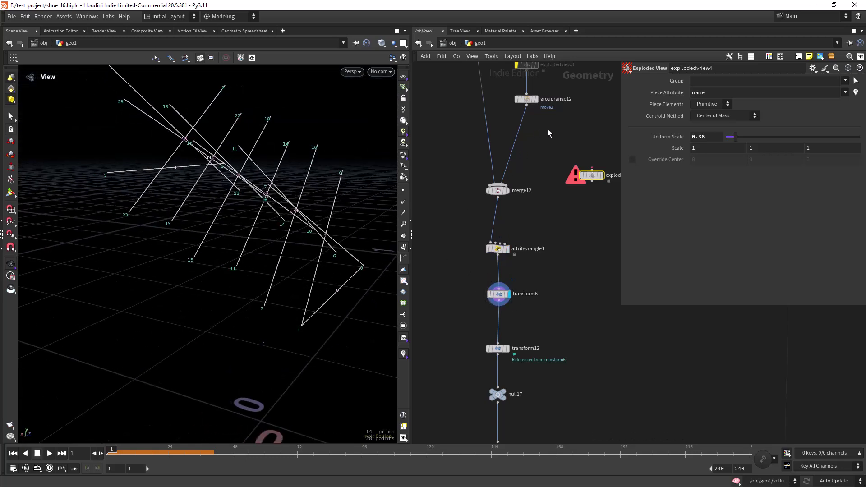
left_click_drag(541, 123, 523, 97)
middle_click_drag(543, 138, 536, 143)
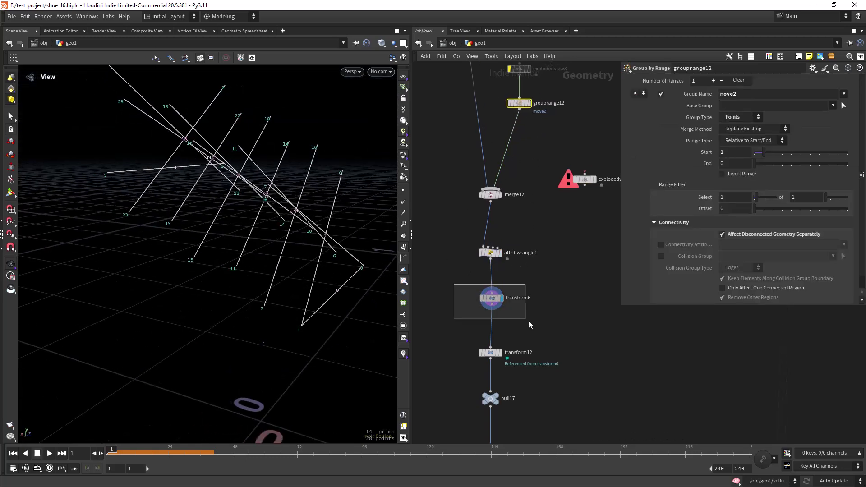
left_click_drag(453, 319, 514, 289)
left_click_drag(266, 288, 316, 255)
Display transform12, null17 and add5 in turn and examine how add5 builds polygons by the pt_id attribute
left_click(501, 352)
middle_click_drag(494, 396, 492, 316)
left_click(502, 310)
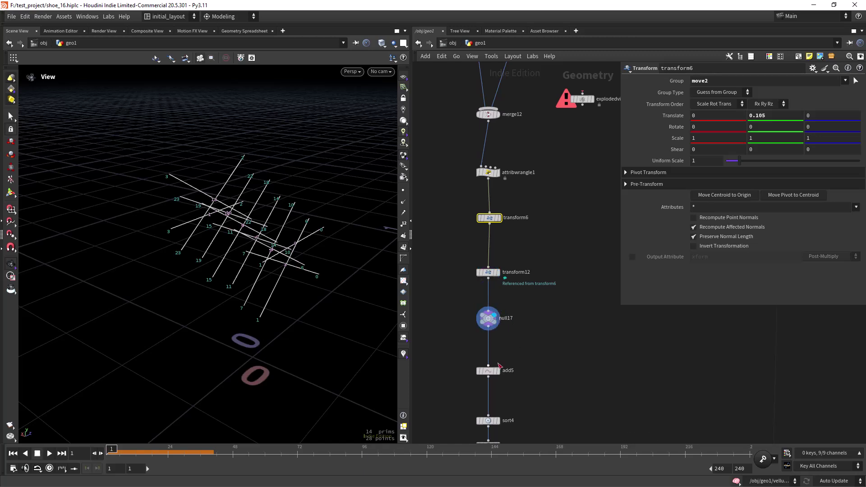
left_click(501, 362)
left_click(492, 376)
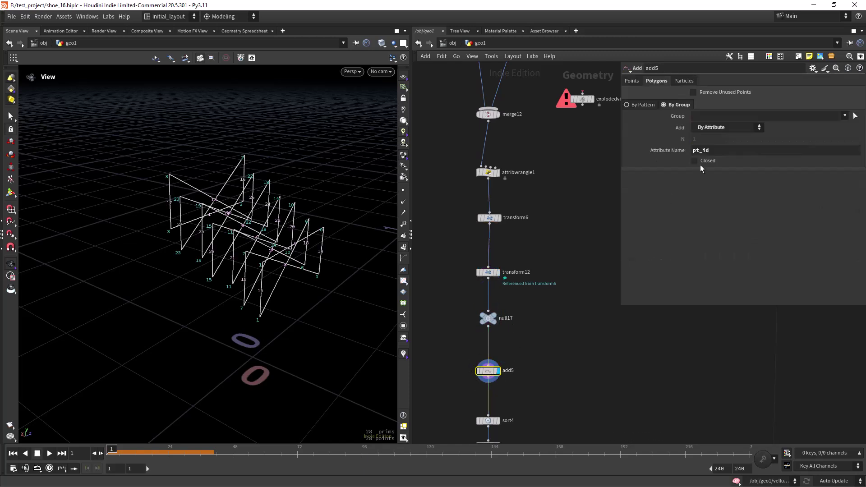
Review attribwrangle1's pt_id code and hide the pt_id values through add5's node information
left_click_drag(441, 154, 515, 188)
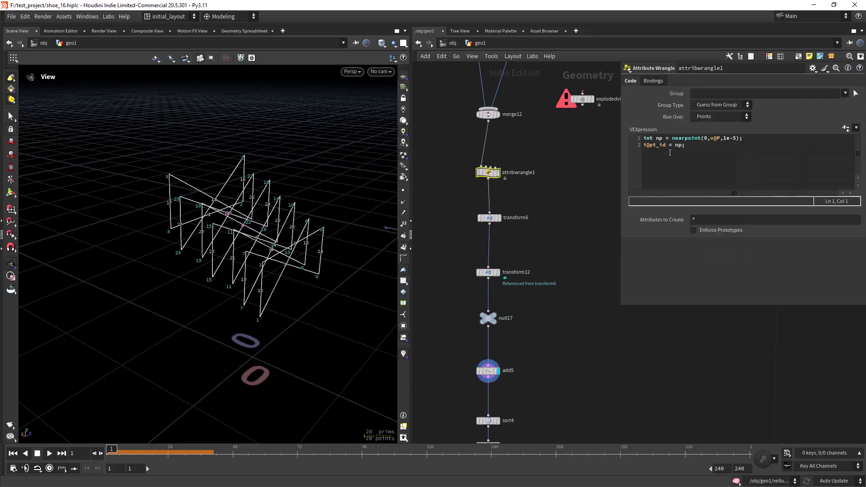
middle_click_drag(544, 278, 539, 187)
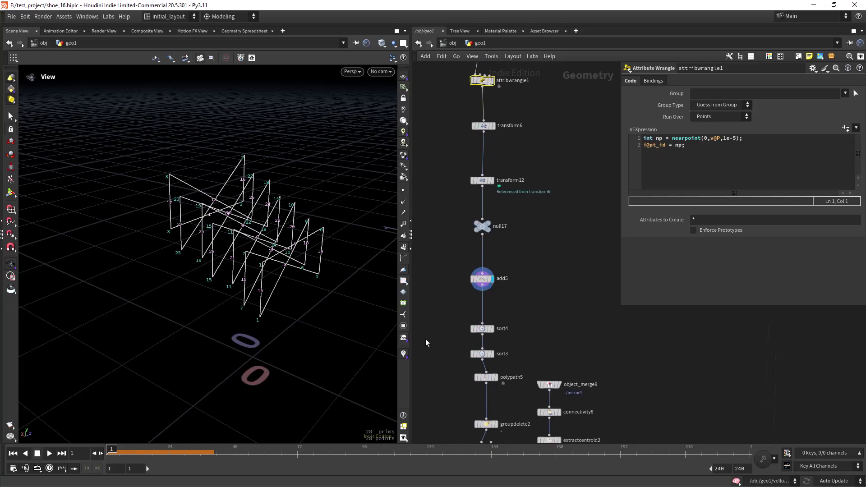
left_click(464, 279)
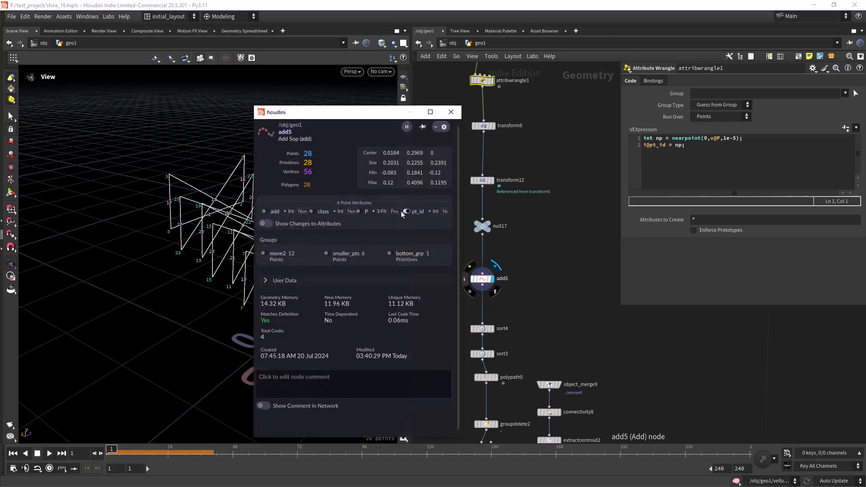
left_click(451, 112)
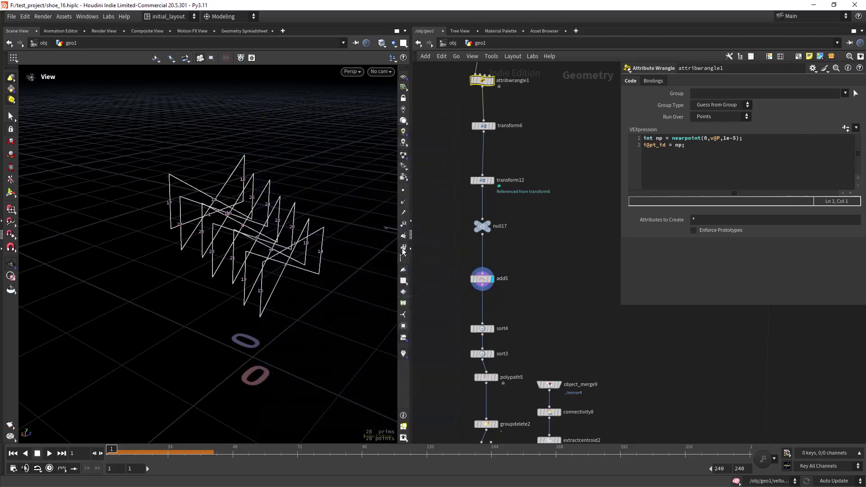
Turn off the primitive numbers, examine the connected lace lines and save the scene
right_click_drag(262, 310, 294, 270)
middle_click_drag(294, 270, 294, 301)
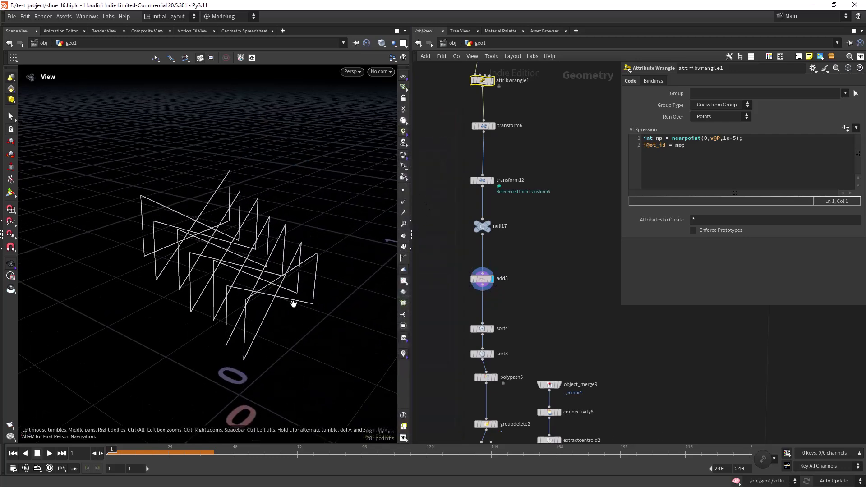
key("ctrl+s")
Display sort4 and sort3 in turn with primitive numbers on, examining the By X primitive sort and By Primitive Index point sort
middle_click_drag(520, 318, 523, 241)
scroll(504, 224, "up", 3)
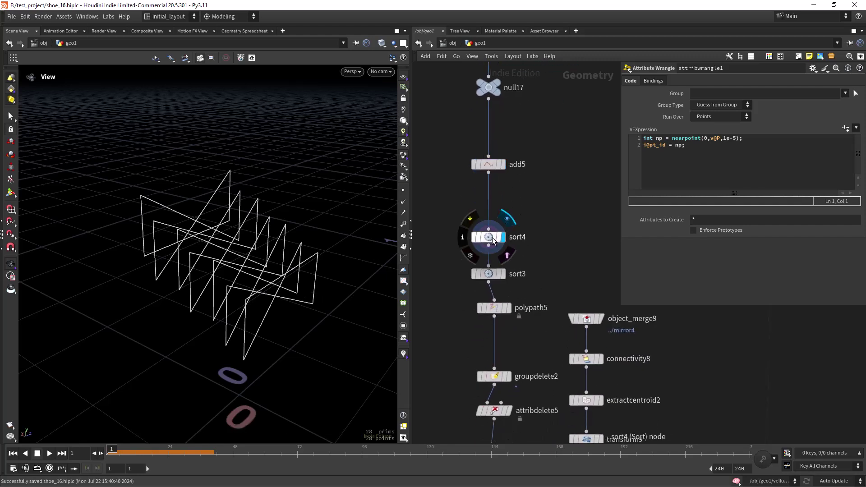
left_click(501, 236)
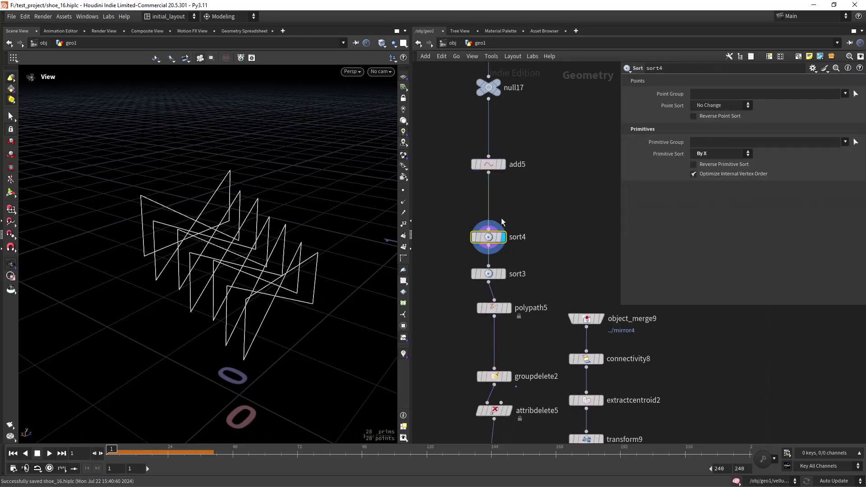
left_click(403, 247)
left_click_drag(292, 257, 329, 287)
left_click(500, 273)
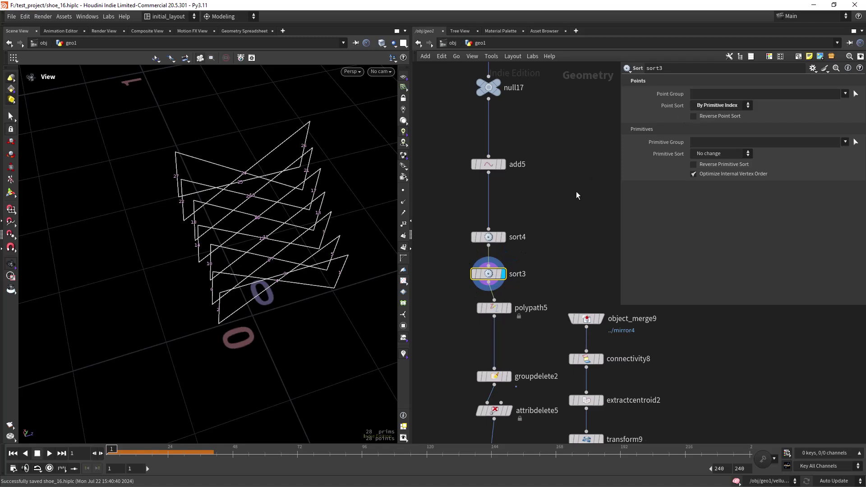
Display polypath5 and attribdelete5 in turn to examine the lace joined into a single path
middle_click_drag(469, 260, 464, 206)
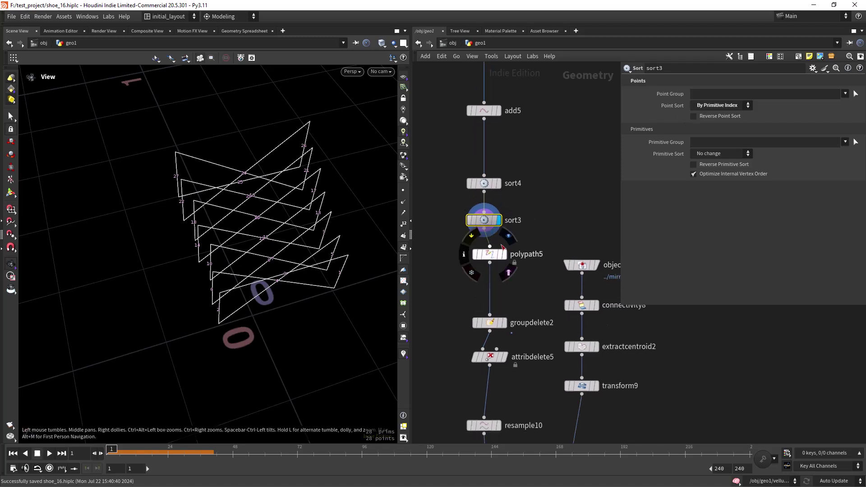
left_click(502, 253)
left_click(495, 255)
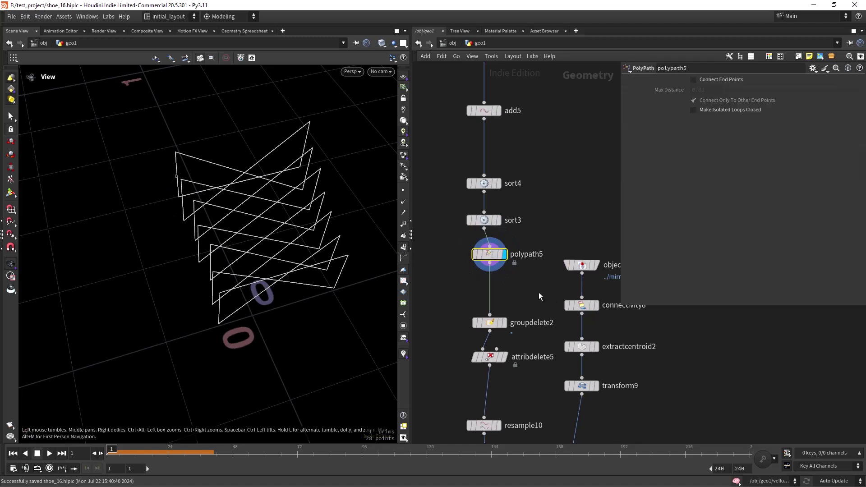
middle_click_drag(533, 297, 522, 205)
left_click(497, 251)
middle_click_drag(521, 309, 522, 233)
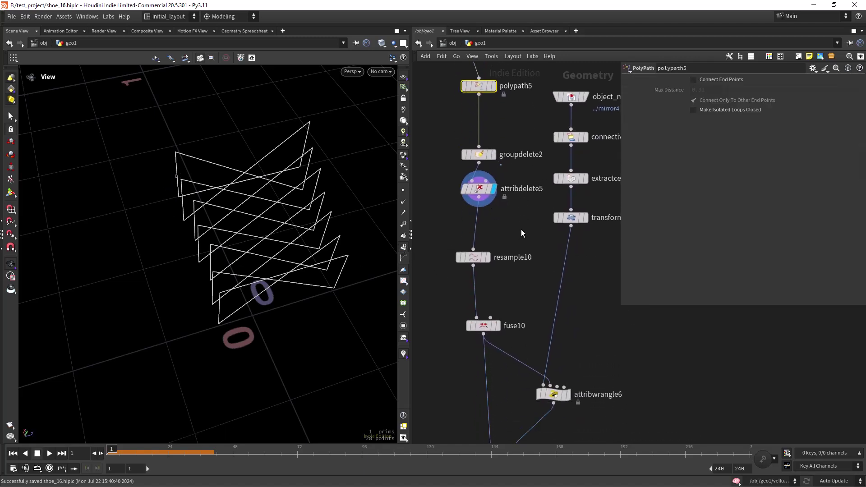
middle_click_drag(526, 275, 530, 251)
Display resample10 and examine its Interpolating Curves option and 0.008 segment length, briefly showing the curve's points
left_click(496, 215)
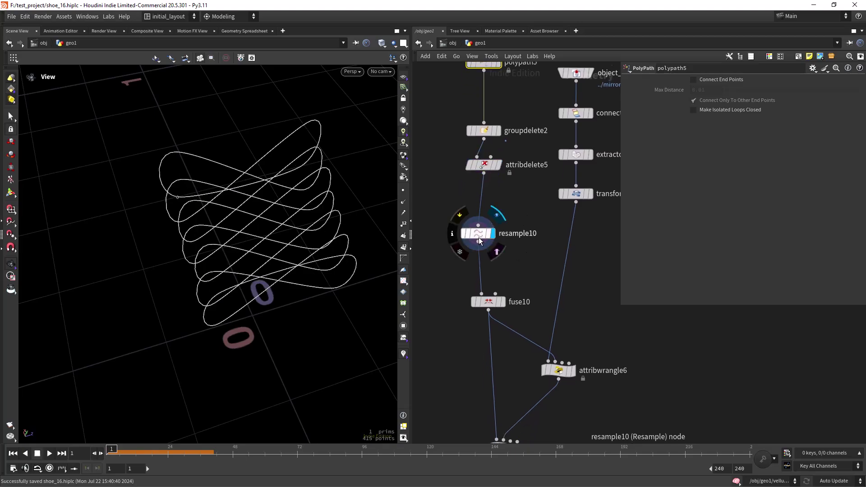
left_click(478, 237)
left_click_drag(264, 247, 285, 254)
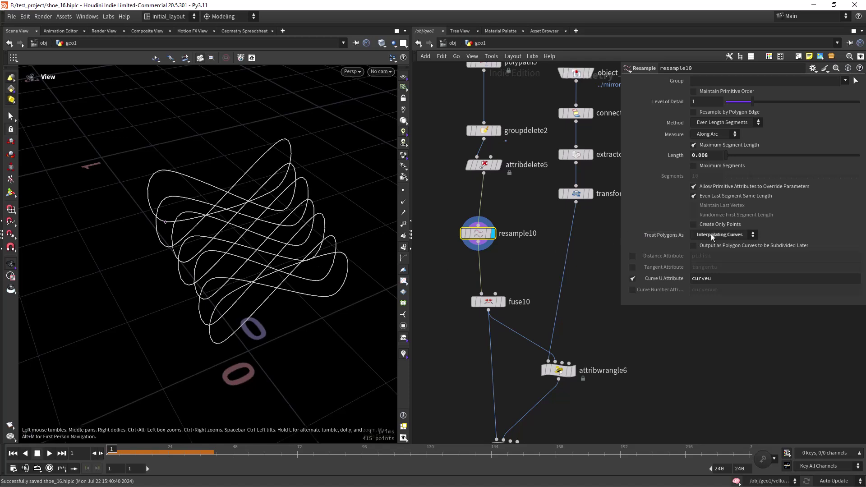
left_click(723, 236)
left_click(723, 237)
left_click(402, 191)
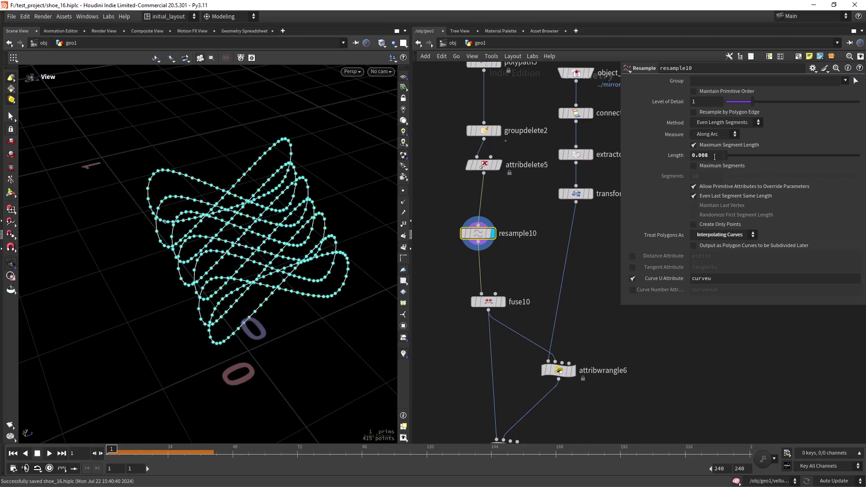
left_click(403, 191)
Display fuse10, examine its snap settings and reopen resample10's parameters for comparison
middle_click_drag(495, 303, 489, 231)
left_click(490, 232)
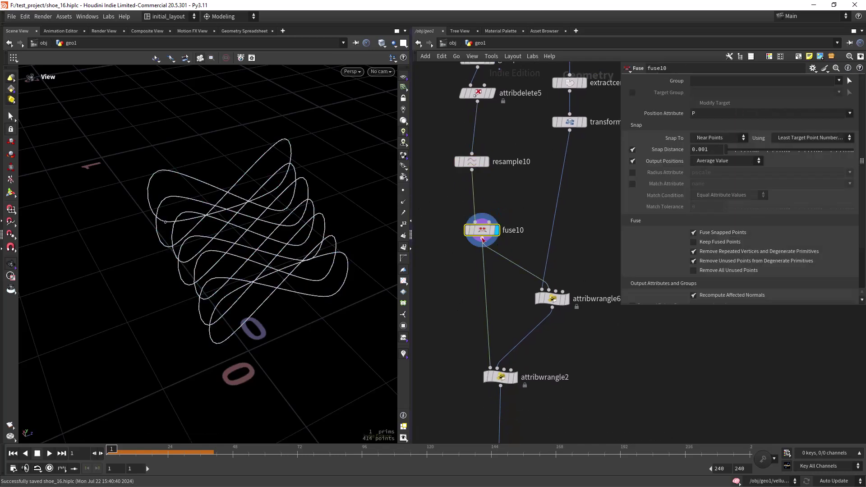
left_click(464, 162)
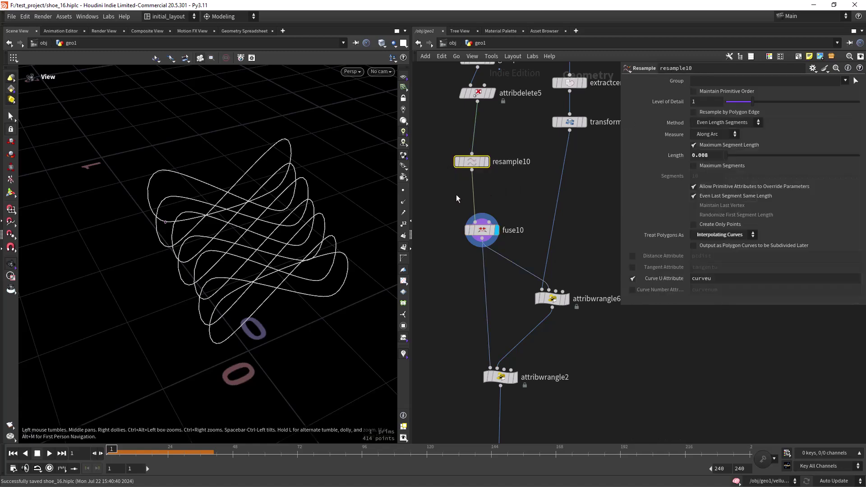
Display object_merge9, connectivity8 and extractcentroid2 in turn to examine how the eyelet rings are reduced to centroid points
scroll(456, 248, "down", 4)
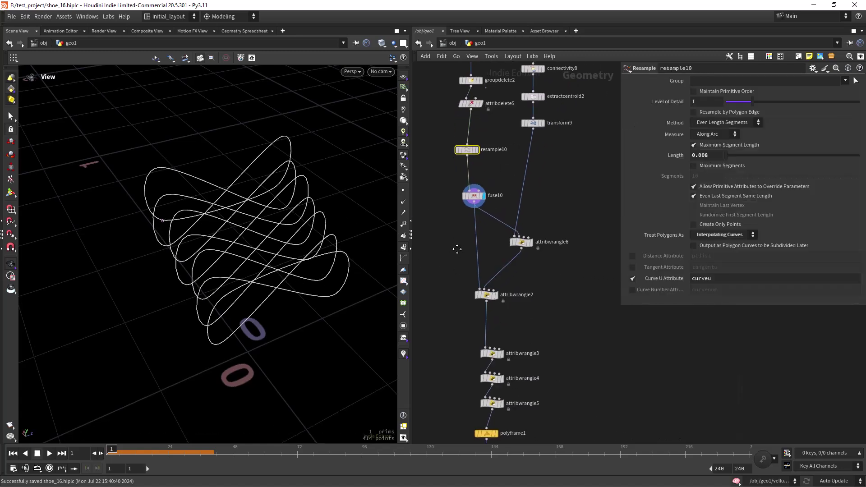
middle_click_drag(532, 185, 519, 255)
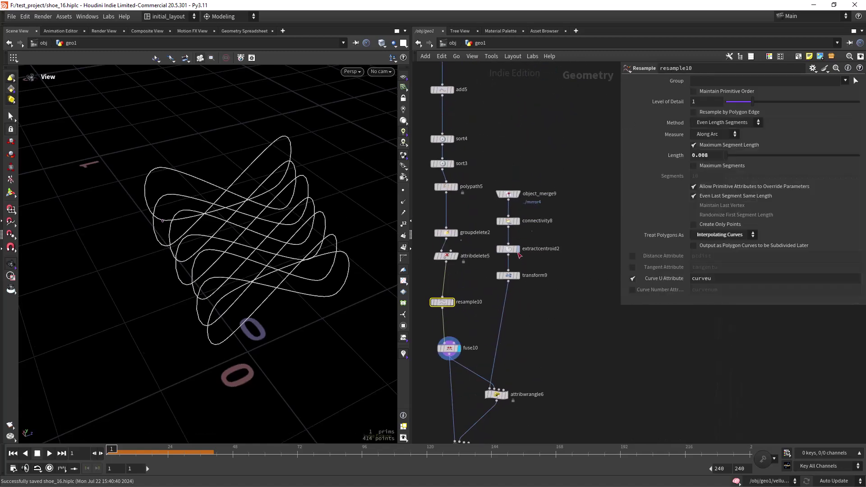
left_click(517, 194)
left_click(405, 224)
middle_click_drag(557, 225, 566, 188)
scroll(300, 255, "up", 2)
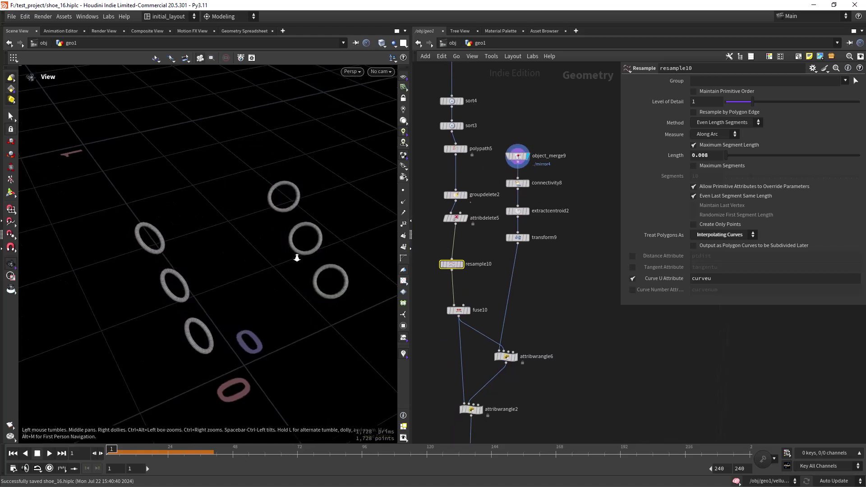
left_click(526, 184)
left_click(525, 211)
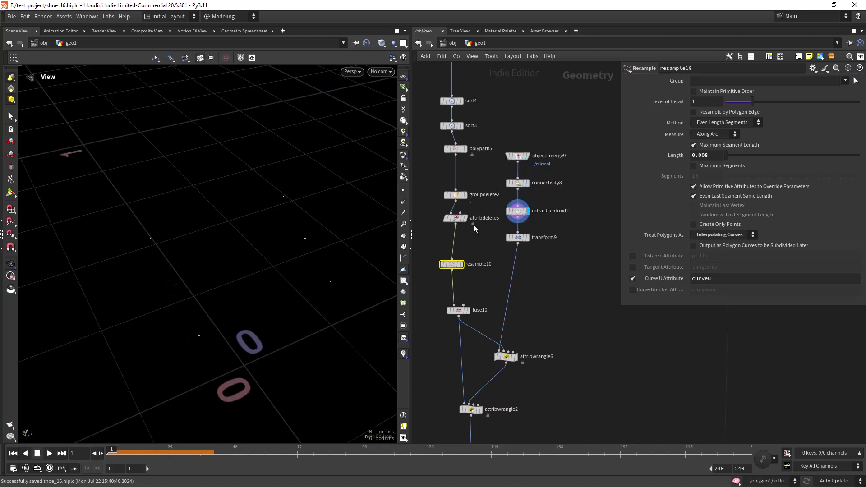
Display transform9 and examine how its Z scale shifts the centroid points
left_click(526, 238)
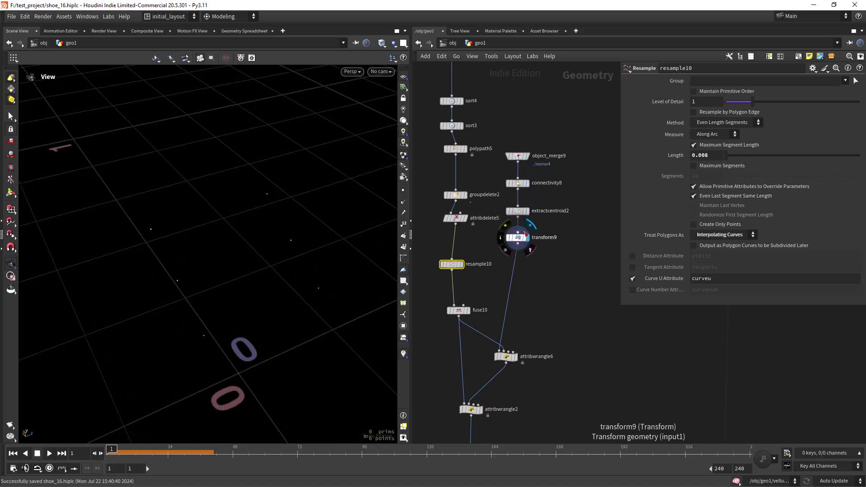
left_click(520, 236)
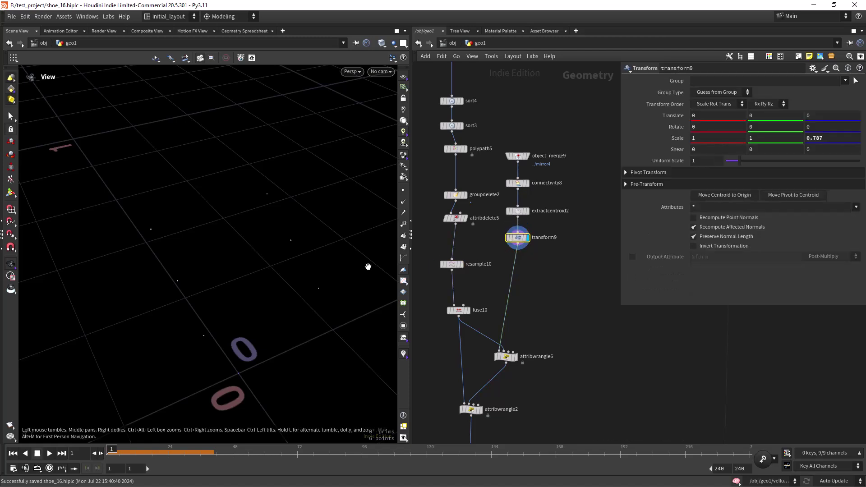
left_click_drag(279, 268, 244, 264)
middle_click_drag(329, 273, 309, 274)
Display attribwrangle6, examine its minpos code and show fuse10 as a template to inspect the lace curve
middle_click_drag(512, 335, 517, 279)
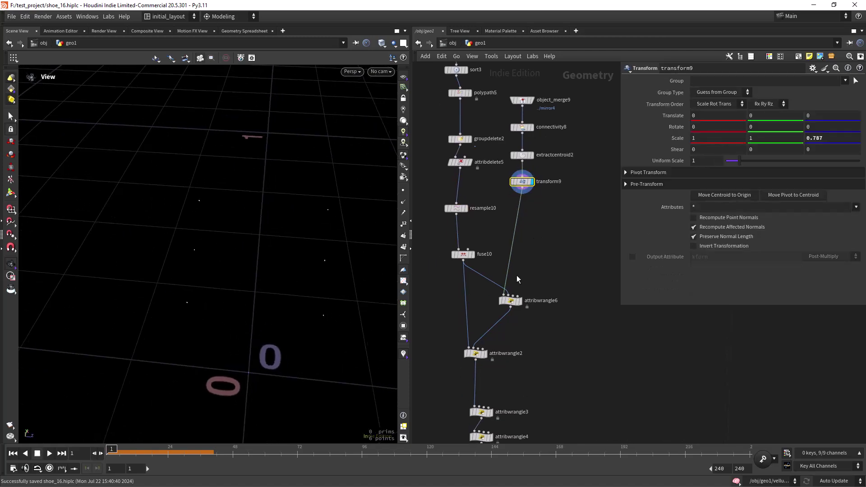
left_click(520, 300)
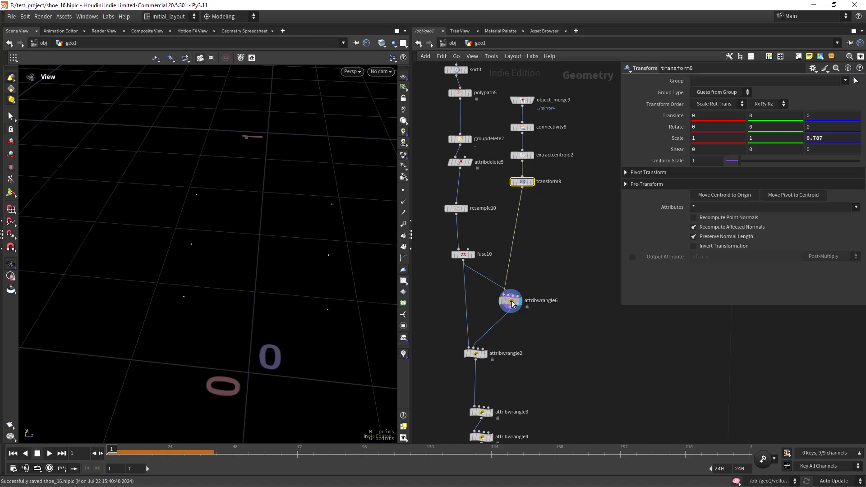
left_click(513, 304)
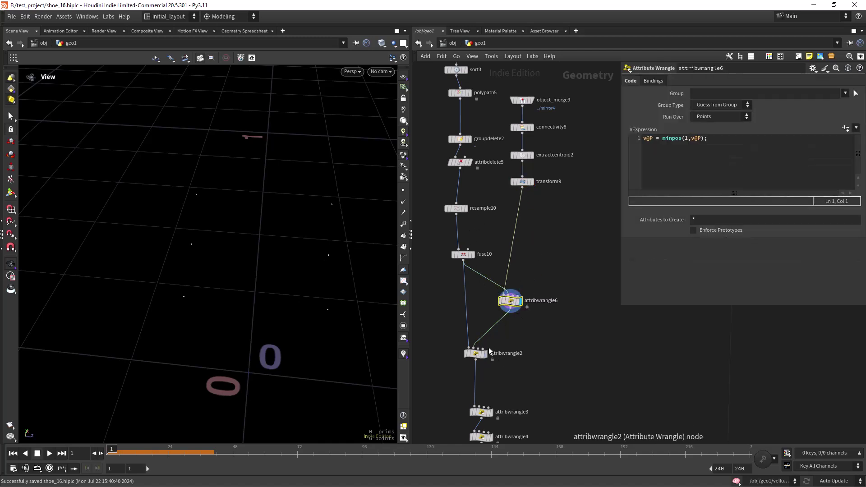
left_click(471, 254)
left_click_drag(307, 298, 363, 295)
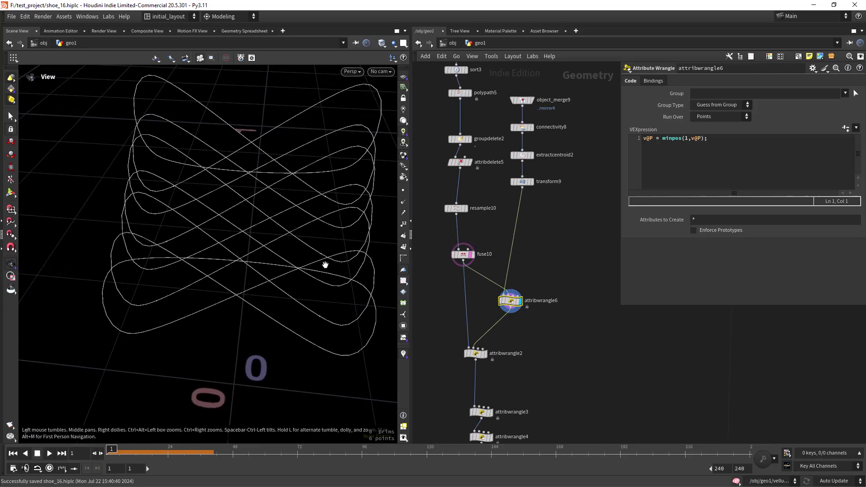
left_click_drag(308, 280, 326, 315)
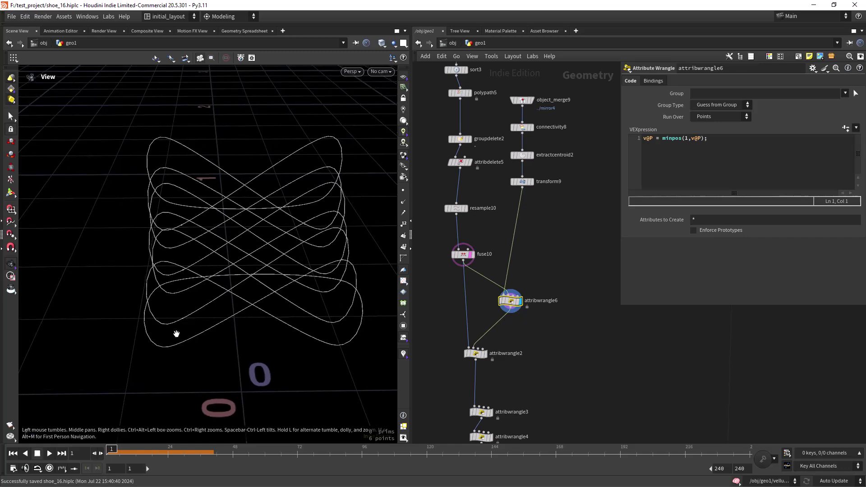
Display attribwrangle2 and examine its nearpoint code and the npt attribute in its node information
middle_click_drag(522, 350, 522, 271)
scroll(506, 314, "up", 3)
left_click(511, 271)
left_click(493, 290)
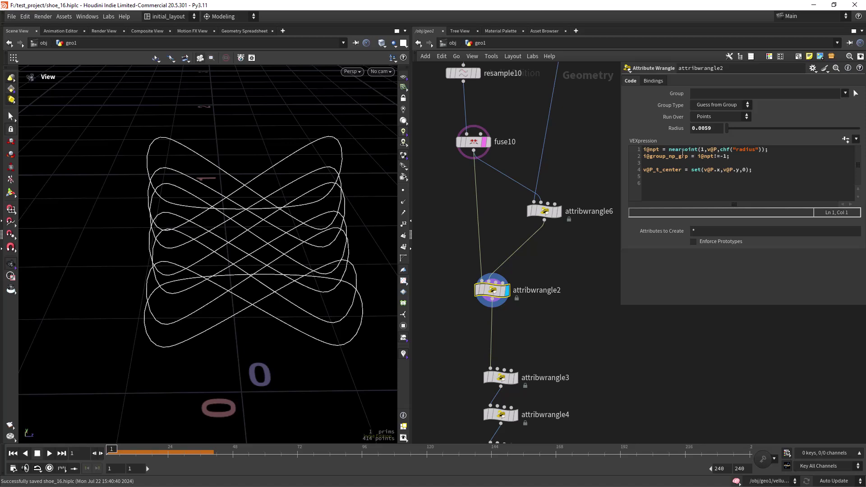
middle_click(468, 290)
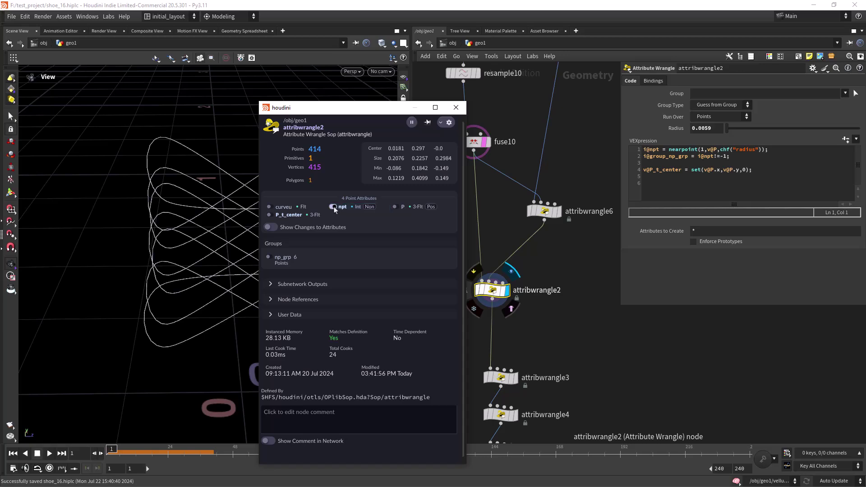
left_click(456, 107)
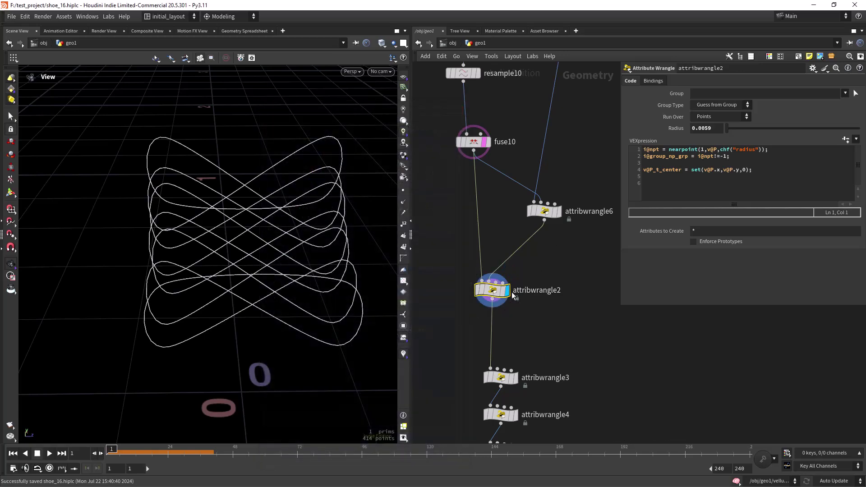
Set attribwrangle2's Output Selection Group to np_grp and show the curve points to inspect the grouped ones
double_click(677, 158)
left_click(662, 157)
left_click_drag(669, 158, 681, 157)
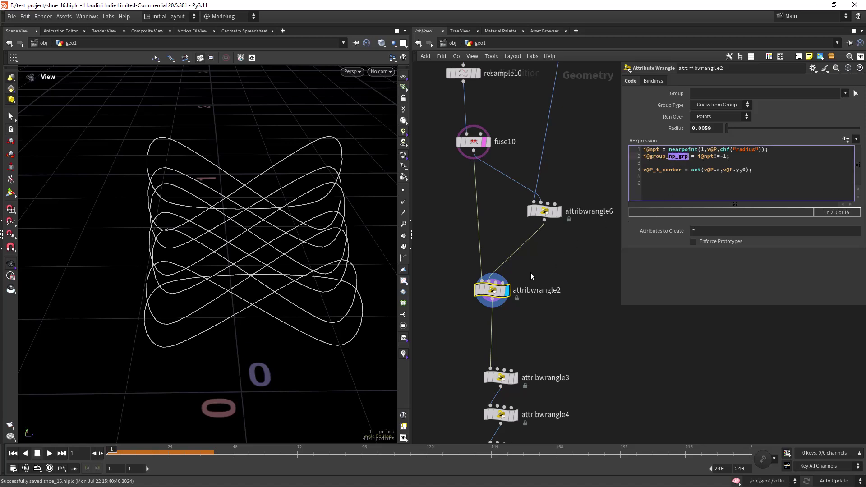
left_click(661, 81)
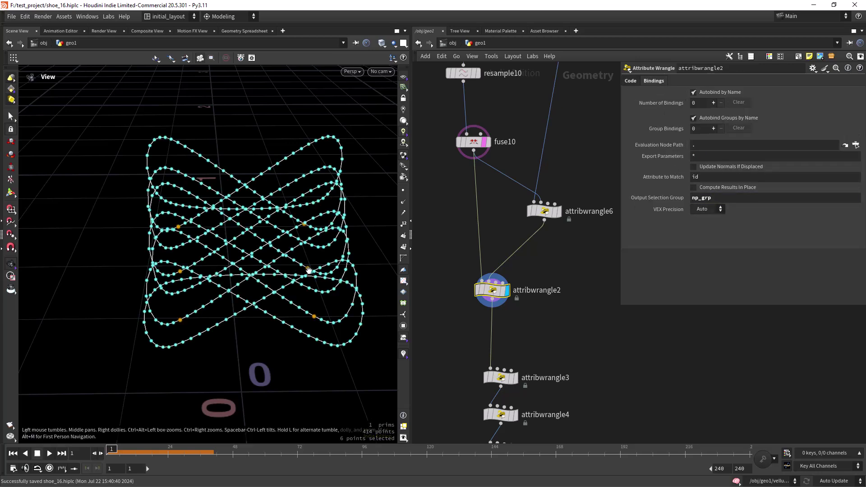
right_click_drag(319, 273, 317, 303)
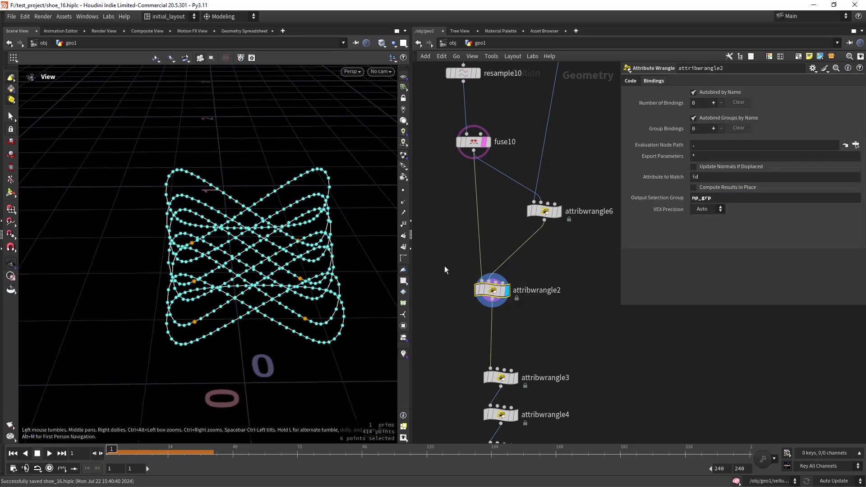
left_click(630, 80)
Display attribwrangle6 and attribwrangle2 in turn to compare the eyelet points with the np_grp points
right_click_drag(291, 317, 316, 321)
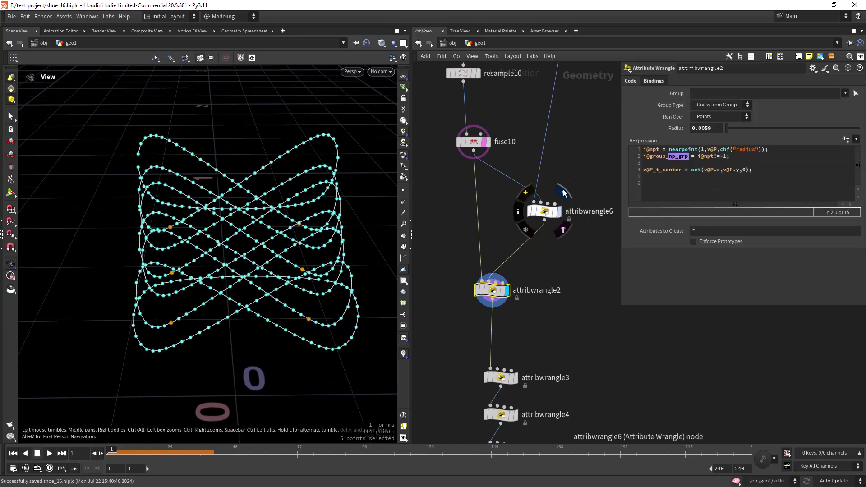
left_click(558, 211)
left_click(504, 292)
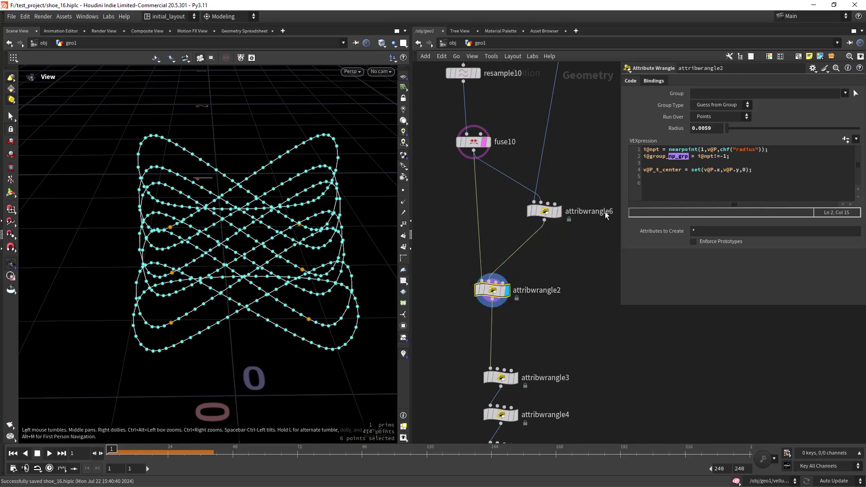
Display the null node below the merge nodes and inspect the laces around the shoe's eyelets from several angles
middle_click_drag(564, 321, 555, 247)
right_click_drag(303, 337, 296, 357)
left_click_drag(276, 332, 338, 313)
scroll(539, 244, "down", 7)
middle_click_drag(575, 263, 482, 344)
middle_click_drag(510, 205, 521, 319)
scroll(506, 264, "up", 4)
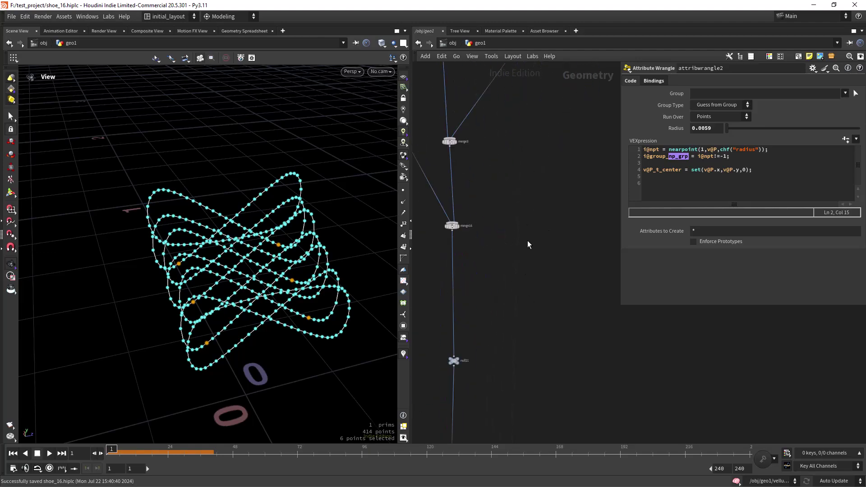
left_click(458, 361)
left_click_drag(315, 336, 239, 303)
right_click_drag(239, 304, 266, 307)
mouse_move(266, 307)
left_mouse_down()
mouse_move(270, 286)
mouse_move(315, 299)
mouse_move(265, 292)
left_mouse_up()
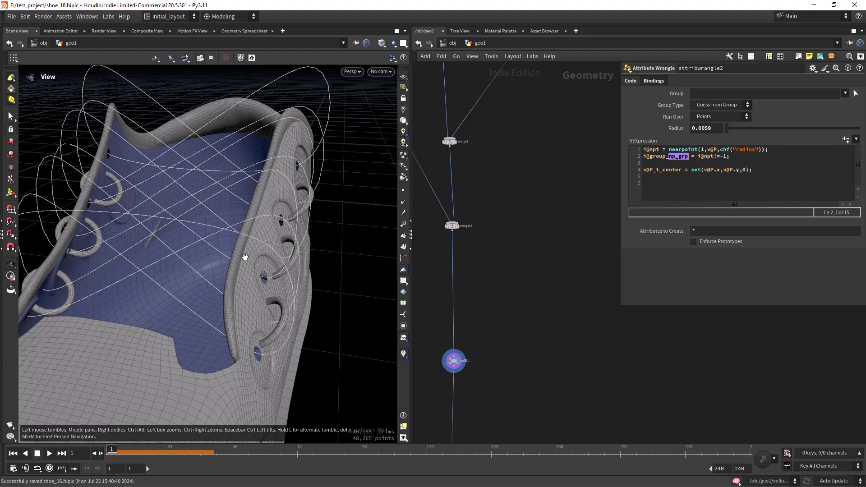
left_click_drag(203, 311, 195, 261)
left_click_drag(258, 296, 269, 333)
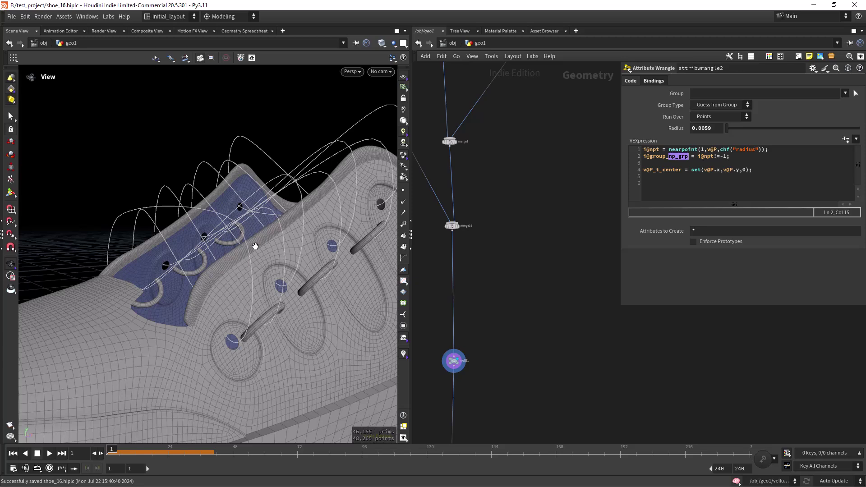
left_click_drag(262, 257, 293, 282)
Display attribwrangle2 again and inspect the np_grp points on the lace curve
scroll(509, 222, "down", 7)
middle_click_drag(481, 266, 525, 229)
scroll(517, 309, "up", 8)
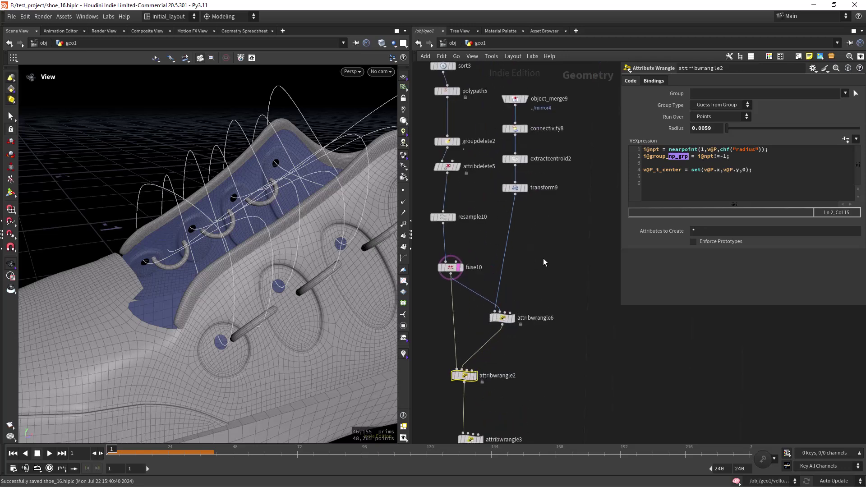
middle_click_drag(458, 285, 500, 233)
left_click(493, 247)
left_click(503, 299)
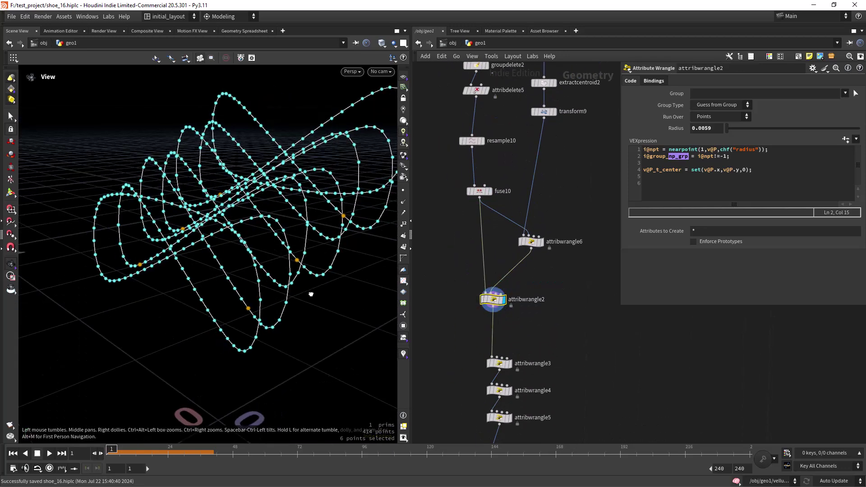
left_click_drag(317, 291, 346, 292)
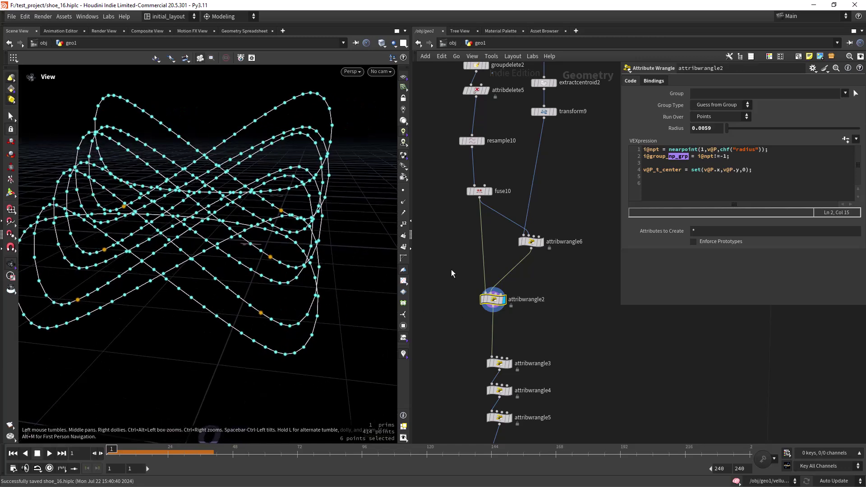
Display attribwrangle3 and widen its parameters to examine the full surfacedist code
middle_click_drag(525, 333, 523, 257)
left_click(498, 299)
left_click(492, 301)
mouse_move(471, 273)
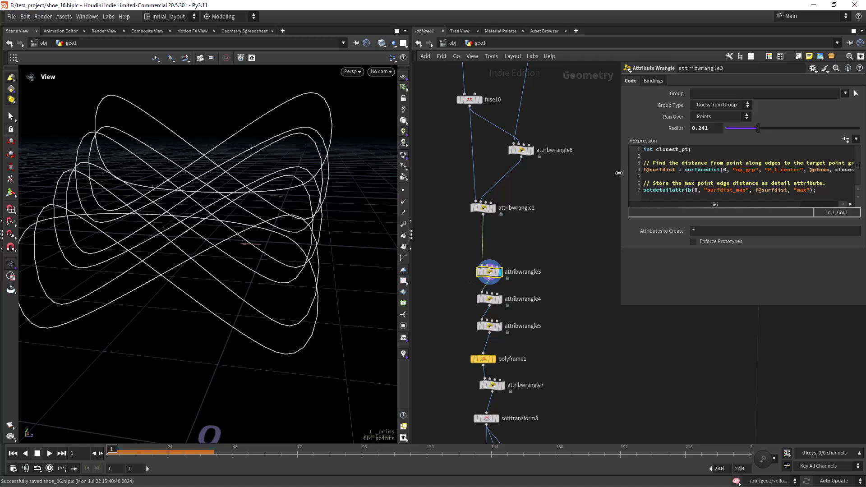
left_click_drag(618, 172, 539, 180)
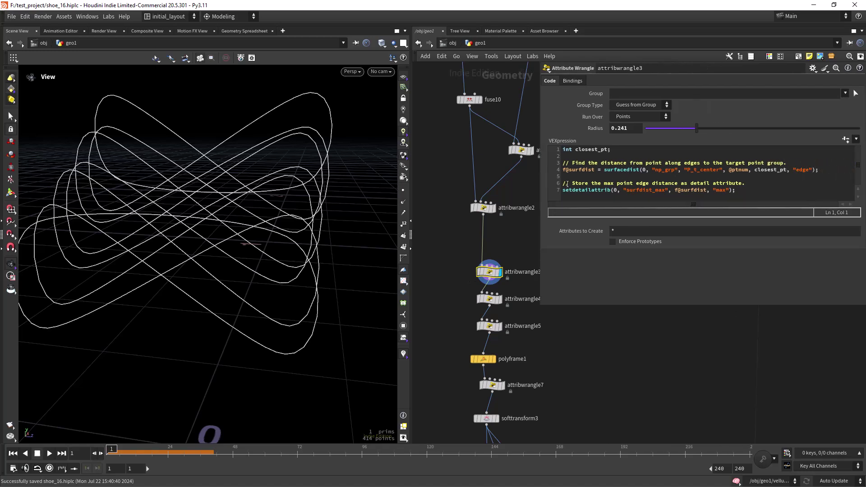
Visualize attribwrangle3's surfdist attribute from its node information and inspect the coloured lace curve
left_click(452, 265)
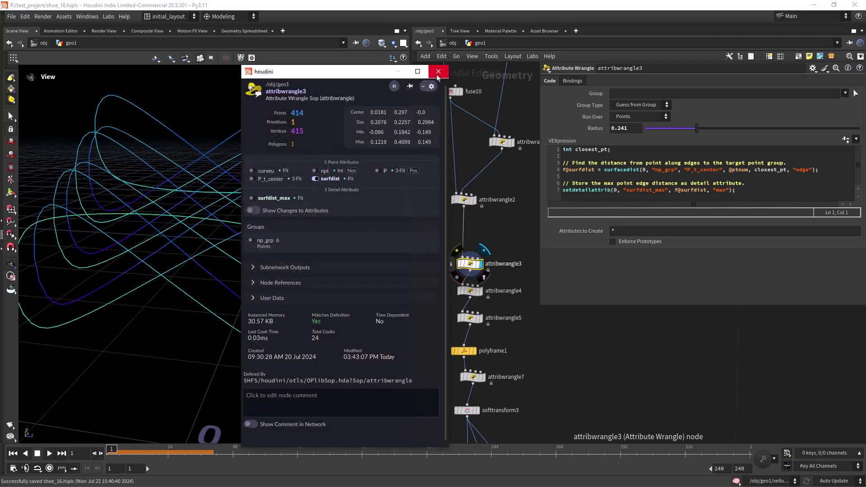
right_click_drag(344, 289, 319, 315)
left_click_drag(318, 245, 326, 268)
Display attribwrangle4 and switch the attribute visualization from surfdist to u in its node information
middle_click_drag(516, 259, 516, 195)
scroll(512, 218, "up", 2)
middle_click_drag(505, 234, 512, 222)
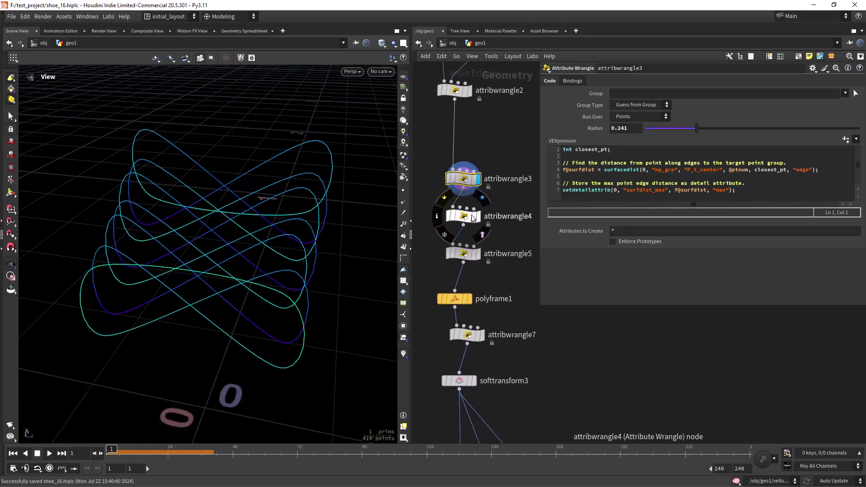
left_click(482, 197)
left_click(436, 216)
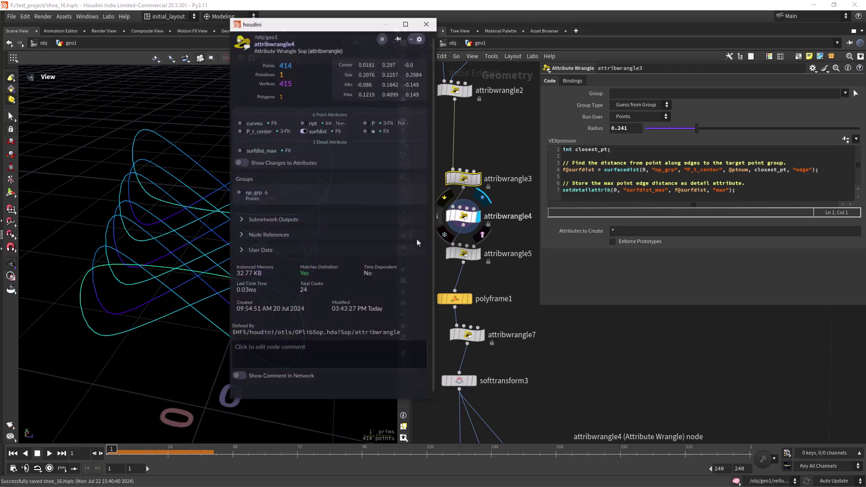
left_click(303, 131)
left_click(366, 131)
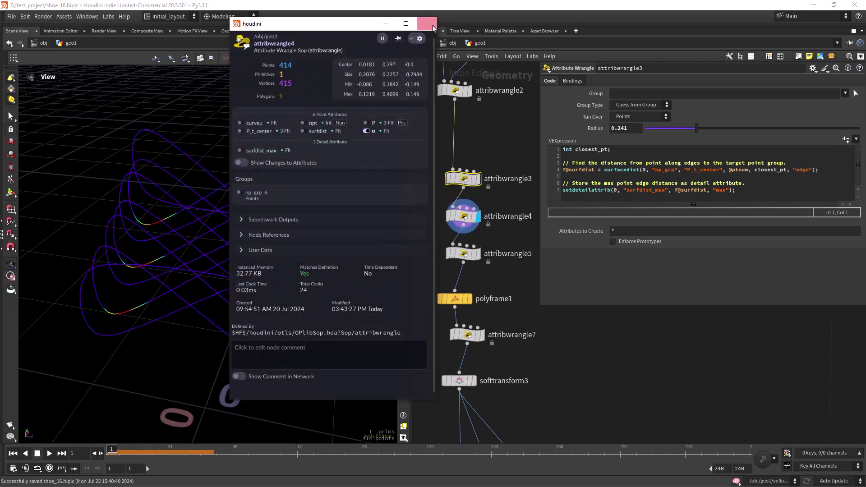
mouse_move(300, 270)
left_mouse_down()
mouse_move(289, 285)
mouse_move(313, 260)
mouse_move(298, 266)
left_mouse_up()
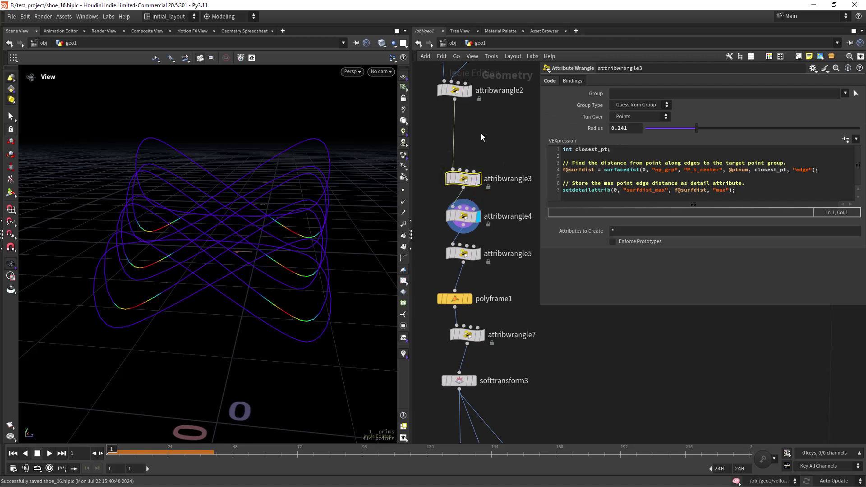
Select attribwrangle4 and examine its remap ramp and fit code against the coloured lace curve
middle_click_drag(497, 113, 497, 211)
left_click_drag(497, 211, 416, 170)
middle_click_drag(488, 229, 513, 138)
left_click(486, 225)
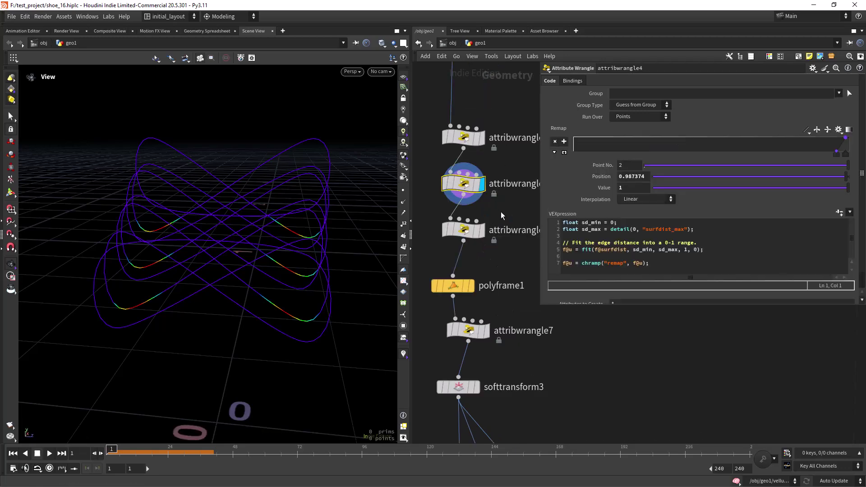
middle_click_drag(501, 212, 512, 189)
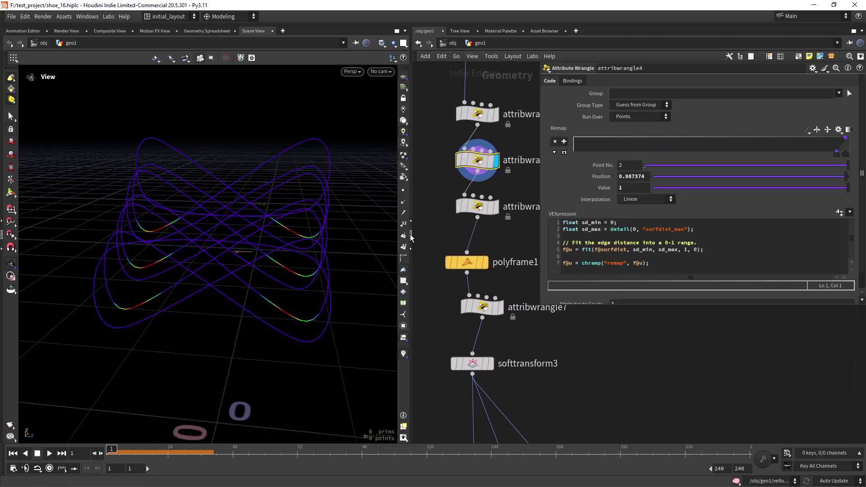
mouse_move(275, 311)
left_mouse_down()
mouse_move(286, 324)
mouse_move(276, 318)
left_mouse_up()
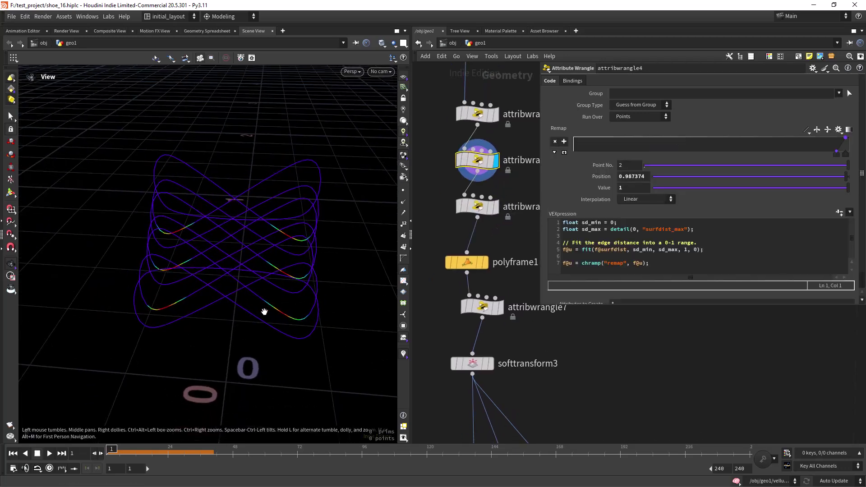
Display attribwrangle5 and examine how its code multiplies move_y by the u attribute
middle_click_drag(515, 186, 487, 204)
left_click(467, 224)
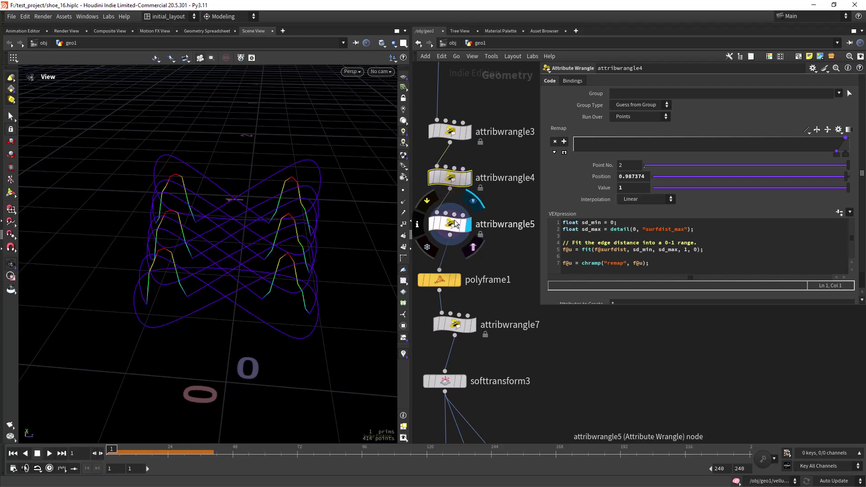
left_click(455, 224)
middle_click_drag(483, 244, 517, 228)
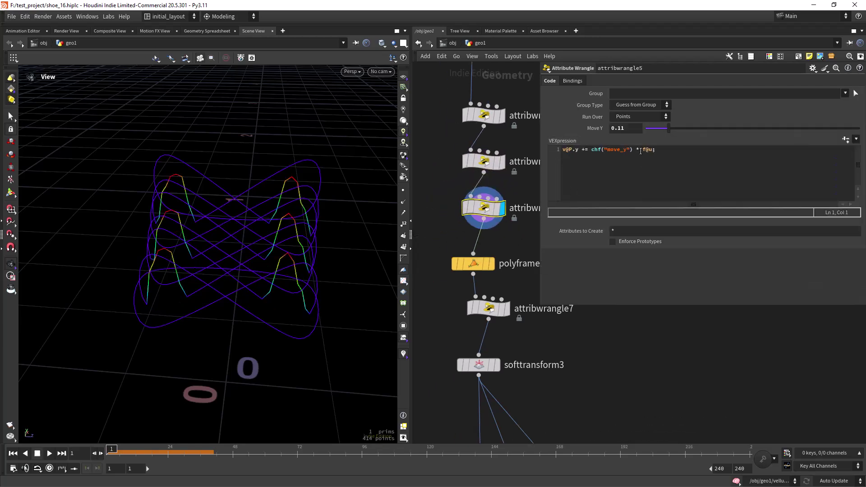
left_click_drag(642, 149, 672, 130)
key("ctrl+z")
Display attribwrangle7 and examine its code that builds the offset_pts group from np_grp
middle_click_drag(514, 253, 495, 192)
left_click_drag(452, 203, 463, 187)
middle_click_drag(504, 226, 495, 192)
left_click(483, 190)
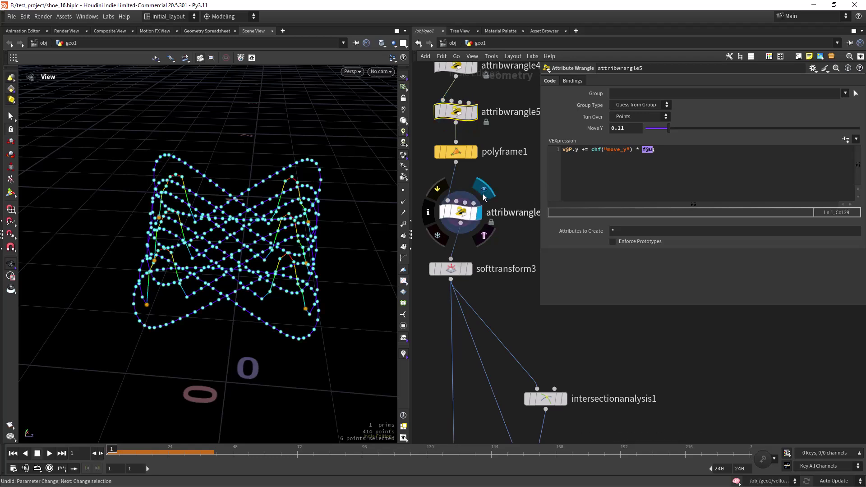
left_click(464, 220)
left_click_drag(300, 308, 354, 287)
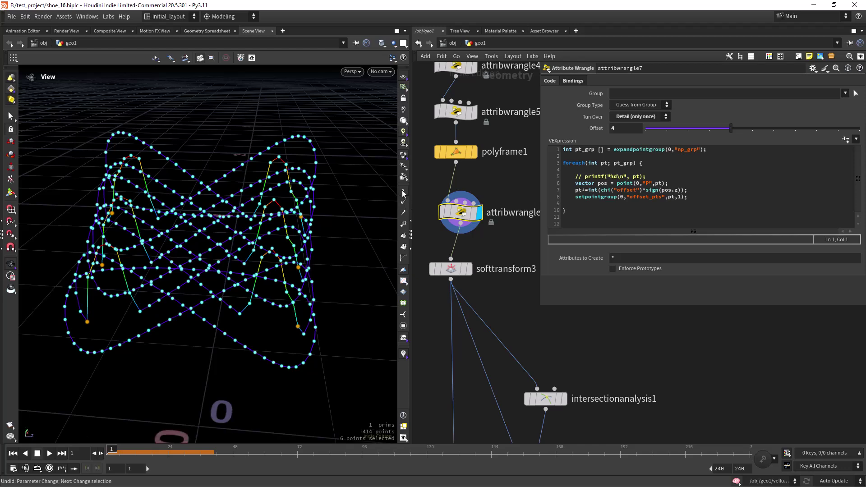
Check attribwrangle7's node information and show the group list in the viewport to inspect np_grp and offset_pts
scroll(333, 266, "down", 3)
left_click_drag(333, 266, 324, 228)
left_click(428, 212)
left_click(420, 15)
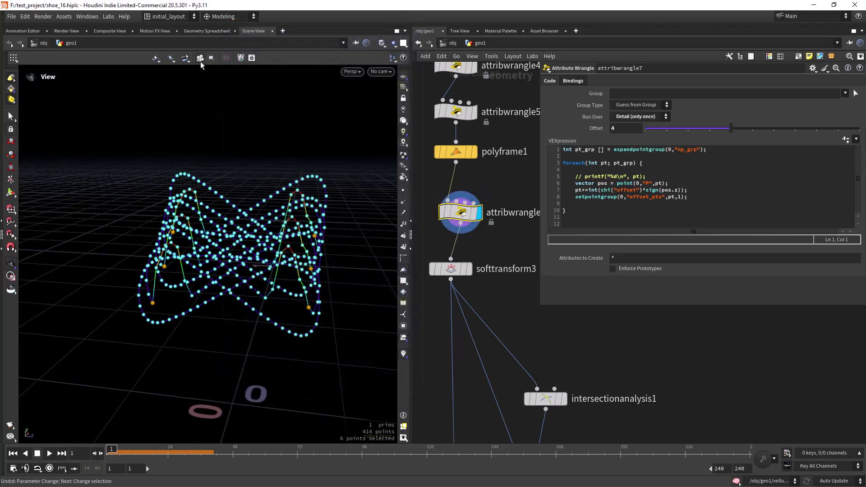
left_click(107, 17)
left_click(115, 43)
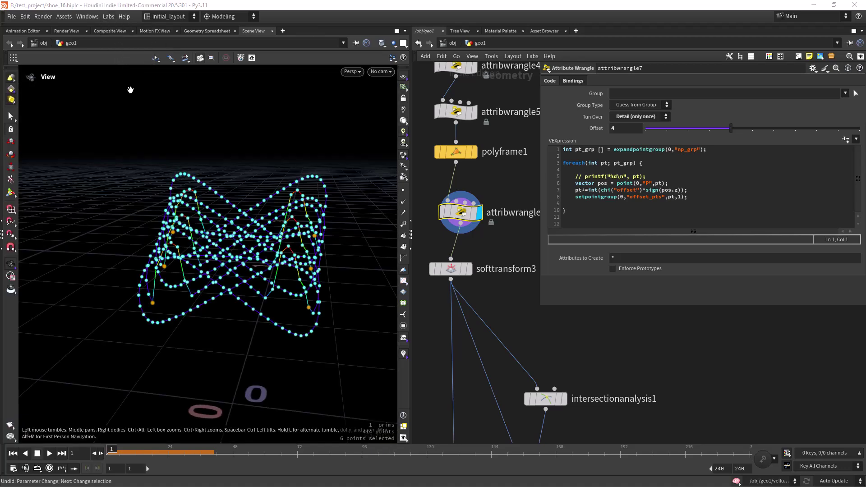
scroll(282, 293, "up", 3)
left_click_drag(283, 293, 299, 255)
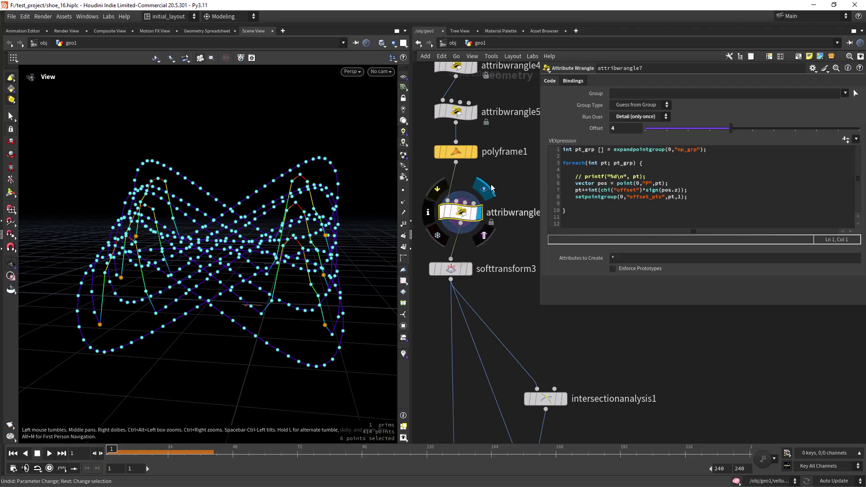
middle_click_drag(492, 178, 497, 226)
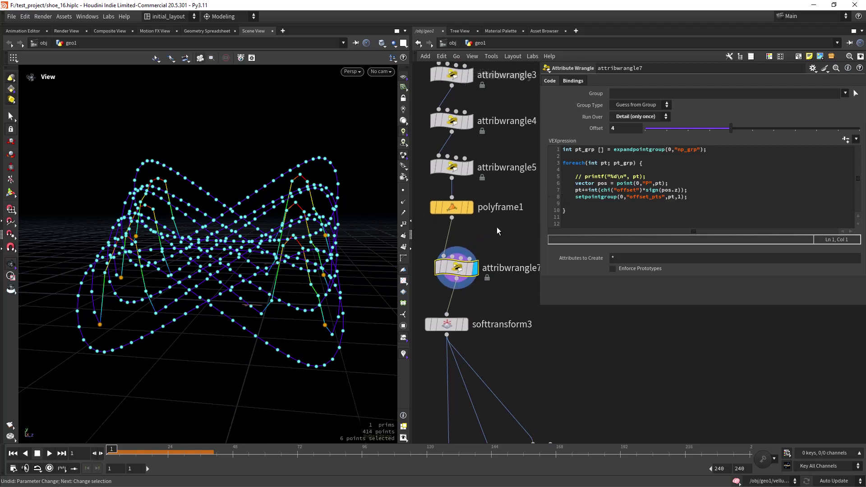
left_click(403, 324)
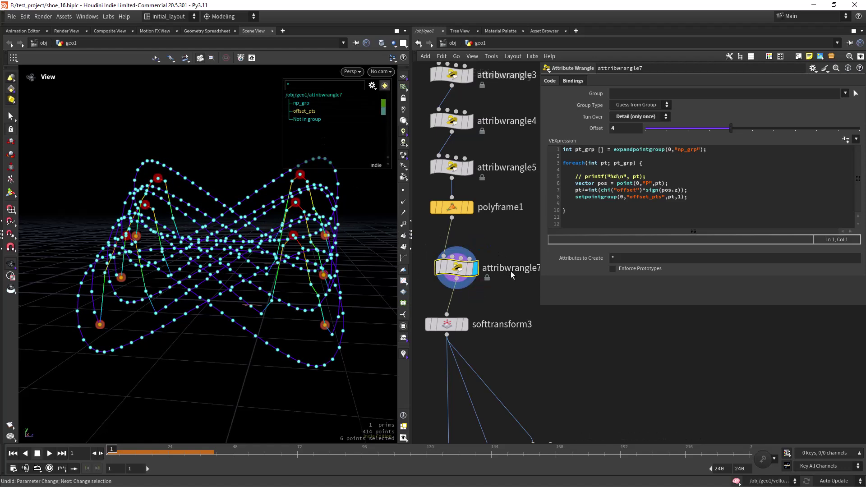
Add a Group Create node fed by polyframe1 beside attribwrangle7 and display it
scroll(507, 275, "down", 1)
scroll(508, 275, "down", 3)
middle_click_drag(437, 280, 474, 275)
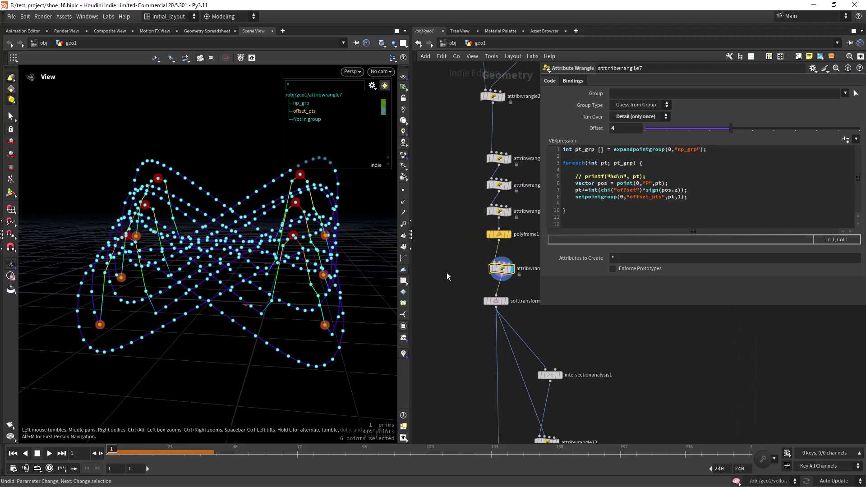
left_click(458, 278)
key("Tab")
type("group")
key("Return")
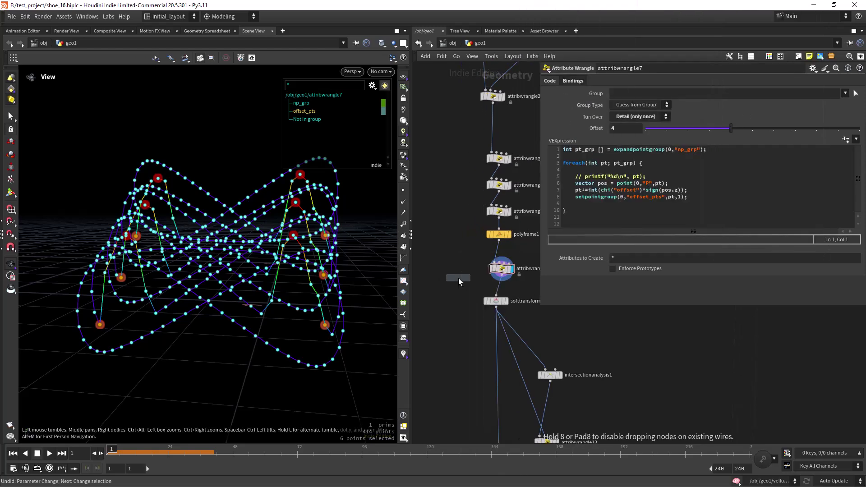
left_click(458, 278)
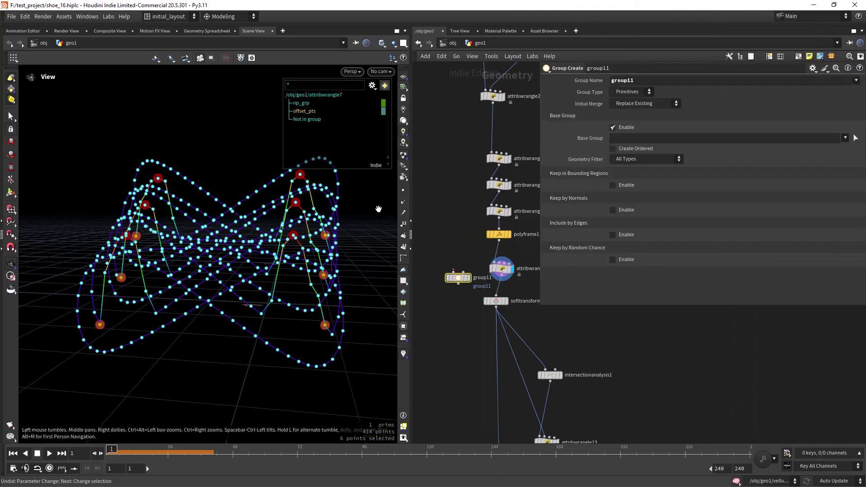
left_click(470, 266)
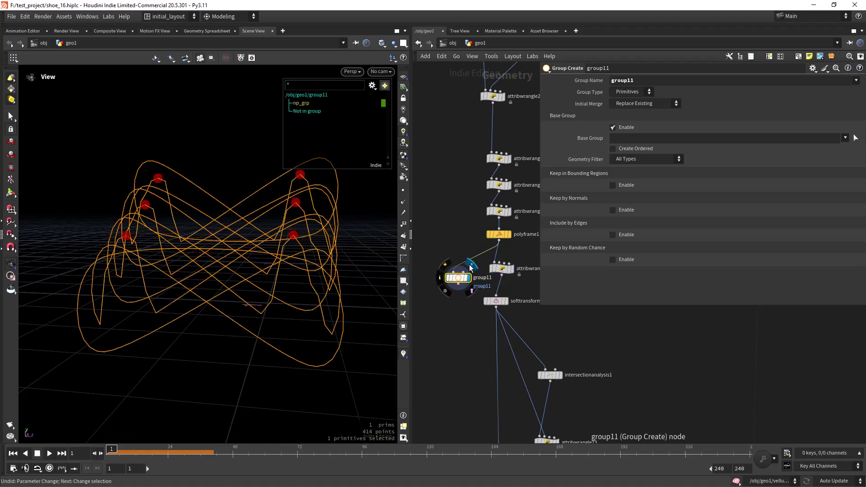
Set the new group node's type to Points with np_grp as its base group, and hide the viewport group list
left_click(631, 125)
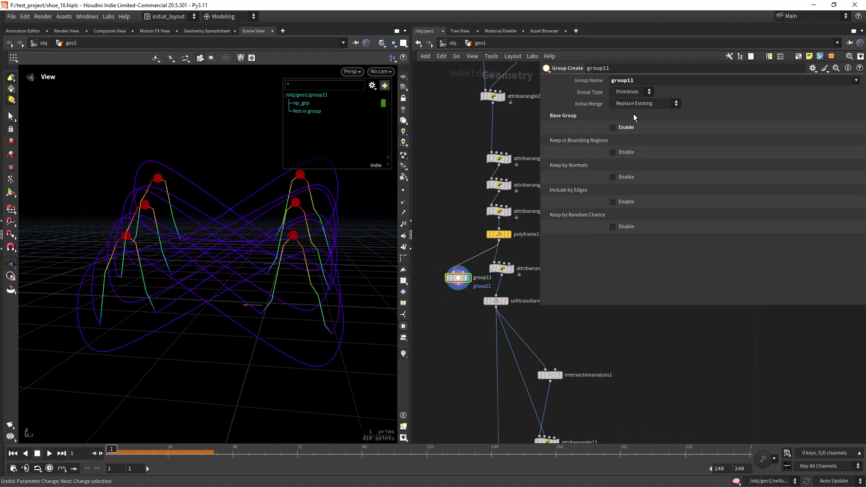
left_click(622, 110)
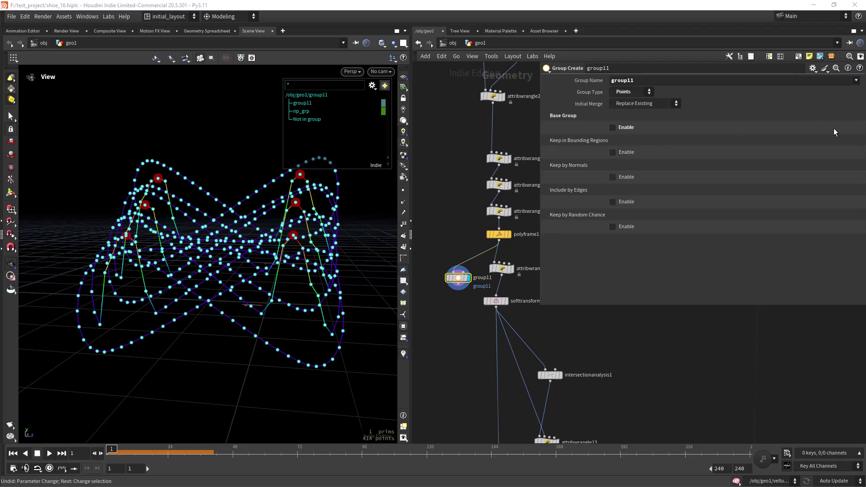
left_click(403, 281)
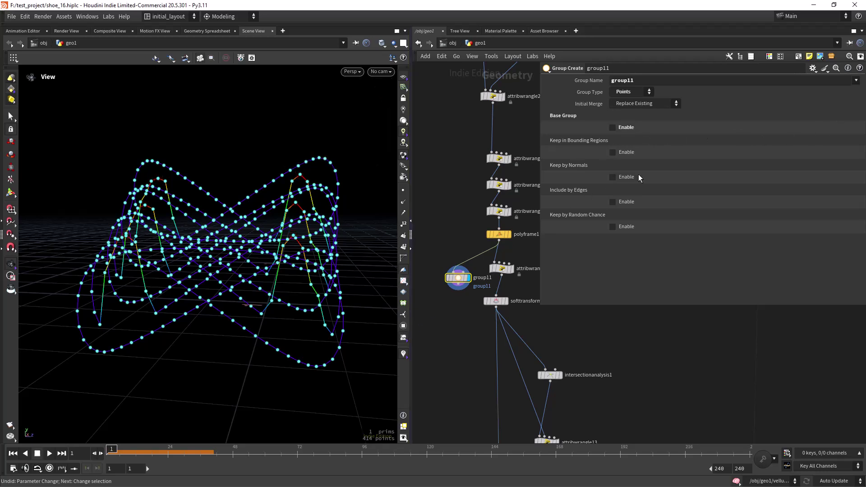
left_click(631, 128)
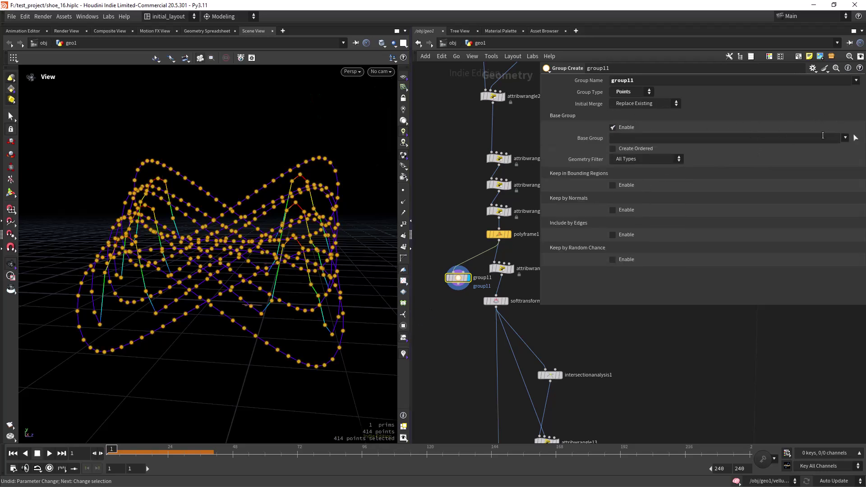
left_click(845, 138)
left_click(839, 150)
Show point numbers on the lace curve and examine the numbering around the np_grp points
left_click_drag(276, 260, 293, 278)
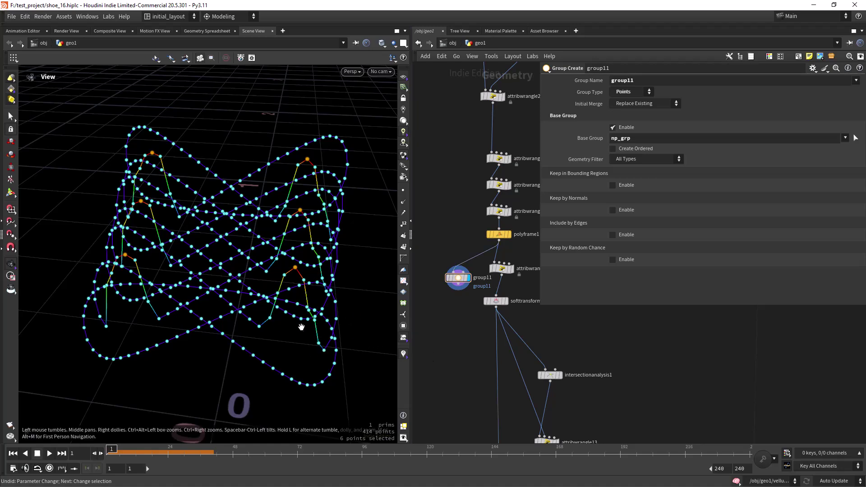
left_click_drag(281, 330, 303, 289)
left_click(404, 224)
scroll(127, 239, "up", 6)
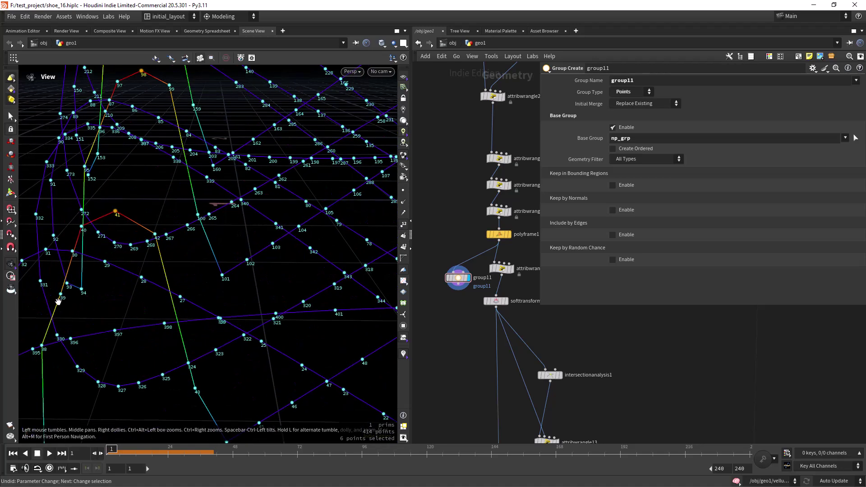
Follow the point numbering along the opposite side of the lace curve, from the np_grp points down to the curve's lower loops
right_click_drag(268, 255, 292, 286)
middle_click_drag(292, 286, 208, 278)
right_click_drag(208, 278, 259, 233)
scroll(259, 234, "up", 2)
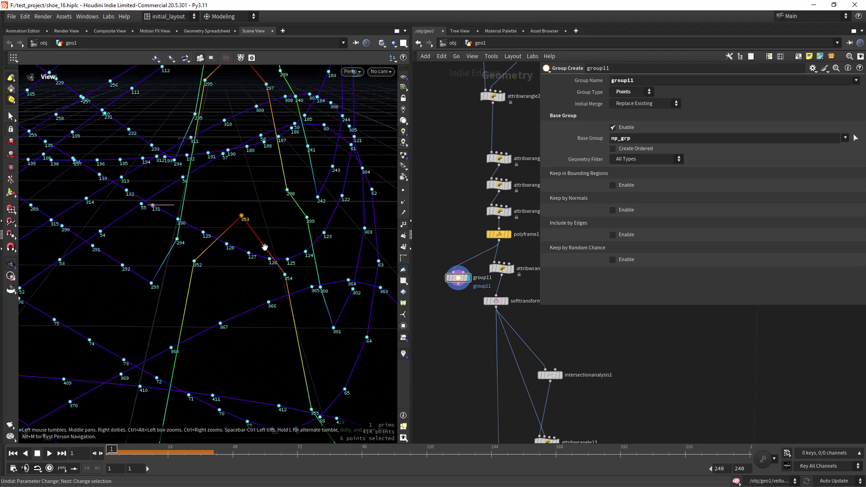
scroll(306, 347, "down", 3)
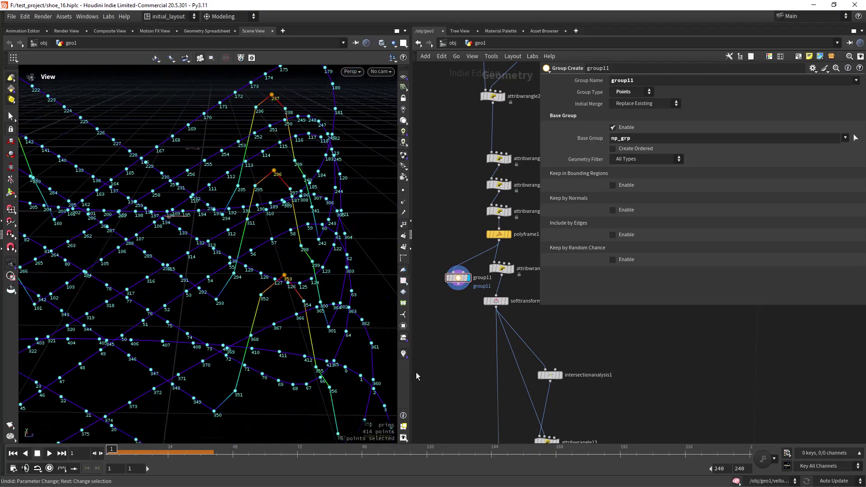
scroll(277, 295, "down", 5)
scroll(277, 295, "up", 7)
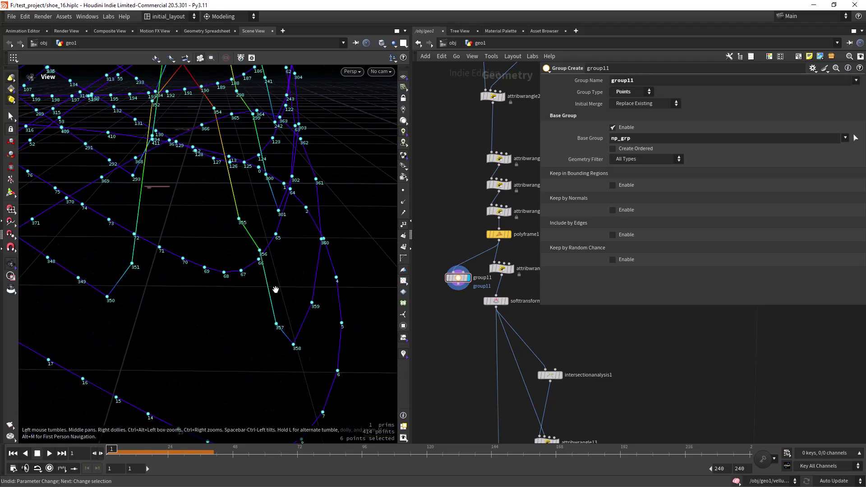
scroll(276, 295, "down", 2)
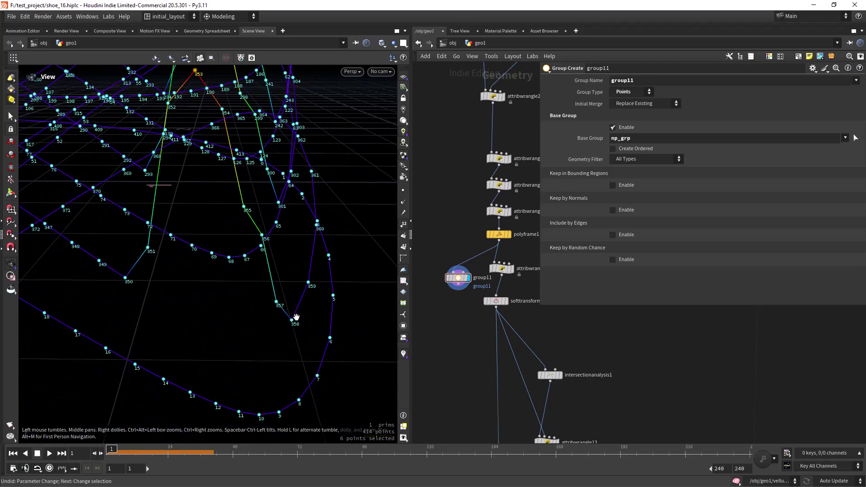
scroll(304, 323, "down", 5)
middle_click_drag(101, 348, 183, 334)
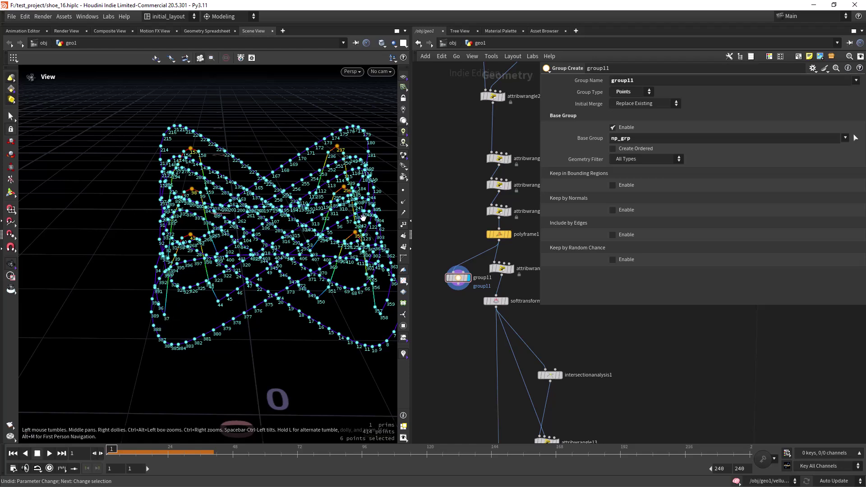
Hide the point numbers, display attribwrangle7 and open its parameters
left_click(403, 224)
middle_click_drag(457, 329, 419, 328)
left_click(474, 266)
left_click(464, 269)
left_click_drag(337, 316, 311, 267)
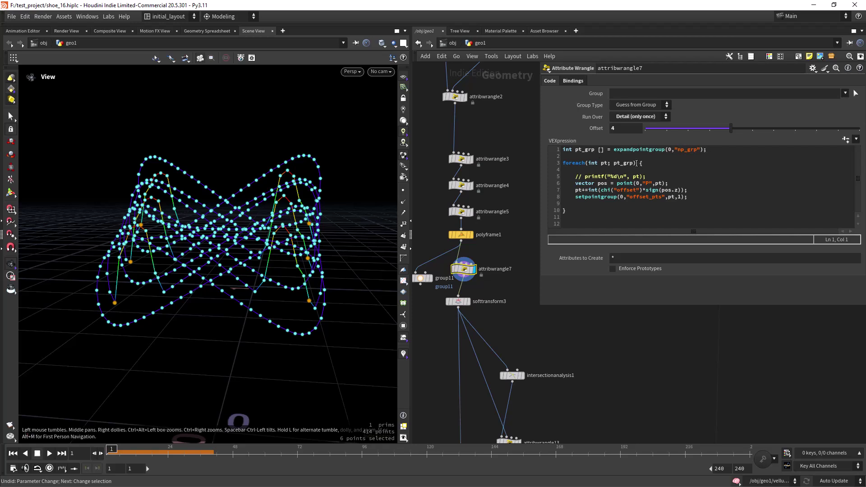
Examine attribwrangle7's VEX code: the point position lookup, the signed offset added to pt, and the setpointgroup call for offset_pts
left_click_drag(617, 183, 652, 182)
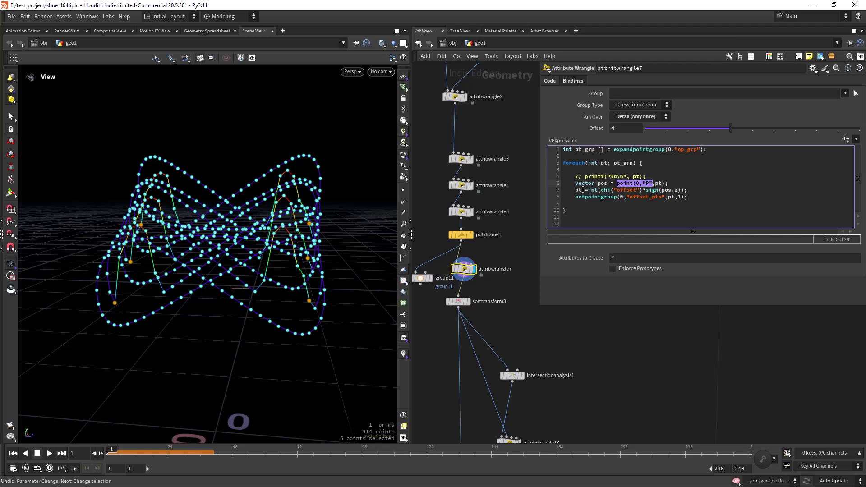
left_click_drag(600, 190, 608, 189)
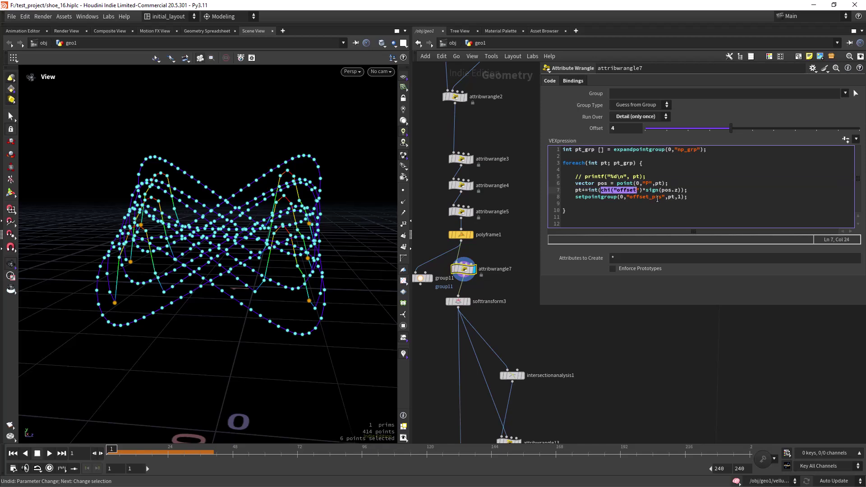
left_click_drag(180, 270, 152, 271)
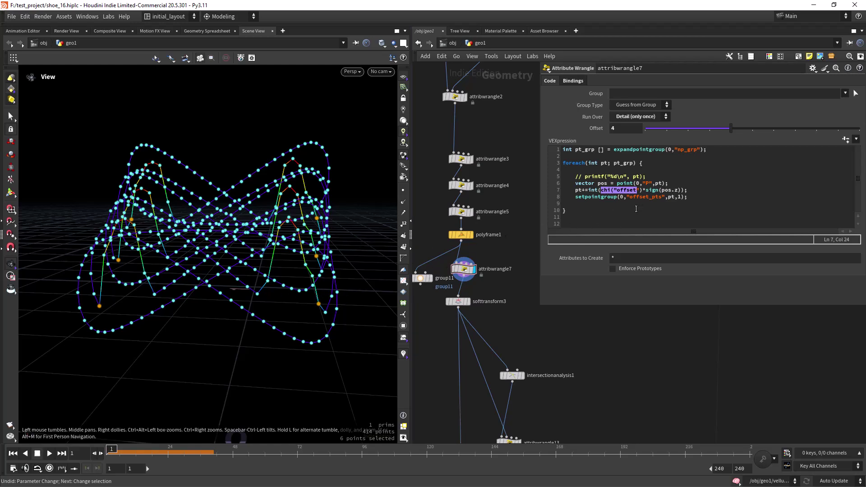
left_click(601, 205)
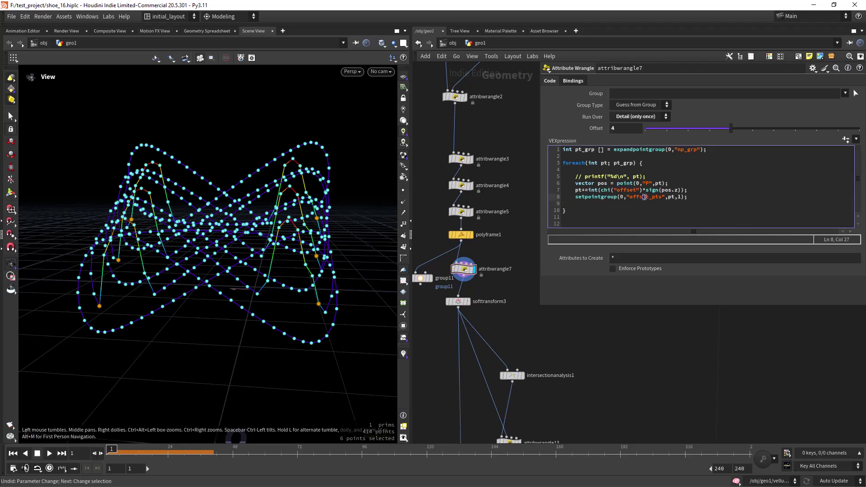
Display softtransform3 and toggle its bypass to compare the lace curve with and without the soft transform
middle_click_drag(508, 300, 513, 269)
scroll(507, 272, "down", 1)
left_click(481, 239)
left_click(459, 237)
left_click(459, 237)
left_click(460, 237)
left_click(460, 239)
Show null21's shoe mesh as a wireframe template and inspect how the lace curve sits around the eyelets
scroll(512, 218, "down", 4)
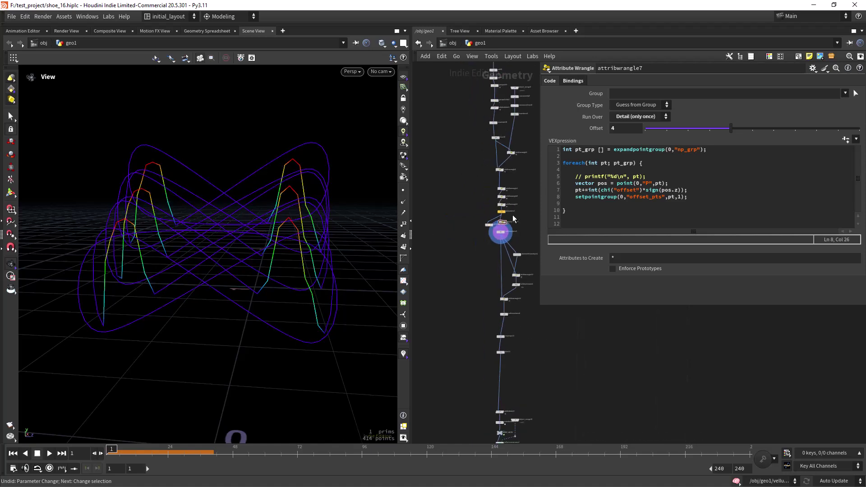
middle_click_drag(514, 212, 429, 273)
middle_click_drag(455, 201, 433, 402)
scroll(486, 188, "up", 5)
left_click(453, 173)
left_click_drag(321, 322, 303, 280)
scroll(324, 242, "up", 4)
left_click_drag(325, 242, 305, 259)
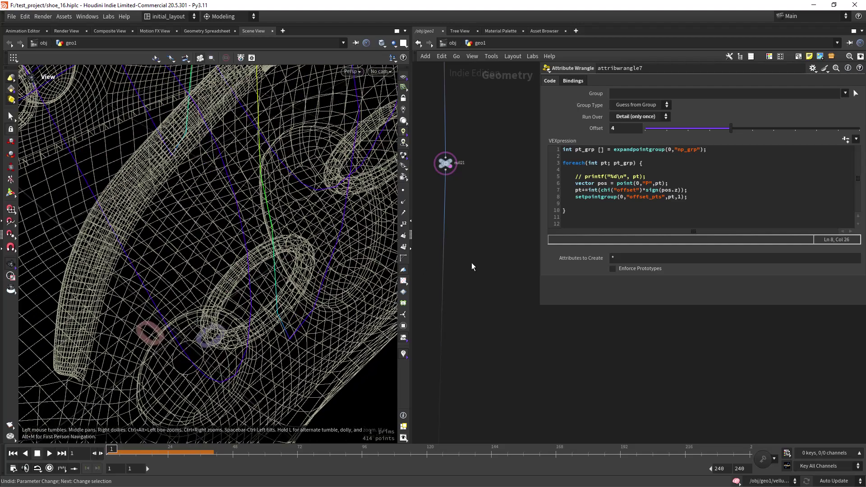
Compare the lace curve against the shoe wireframe with softtransform3 bypassed and enabled
middle_click_drag(461, 270, 515, 229)
middle_click_drag(462, 347, 495, 236)
right_click_drag(486, 270, 508, 207)
right_click_drag(475, 250, 487, 228)
middle_click_drag(447, 249, 494, 245)
left_click(447, 222)
left_click(447, 222)
right_click_drag(347, 288, 279, 314)
left_click_drag(280, 314, 316, 262)
left_click(445, 221)
left_click(446, 221)
Open softtransform3's parameters, inspect its offset_pts group and transform settings, and widen the network view beside them
left_click(468, 235)
left_click(648, 82)
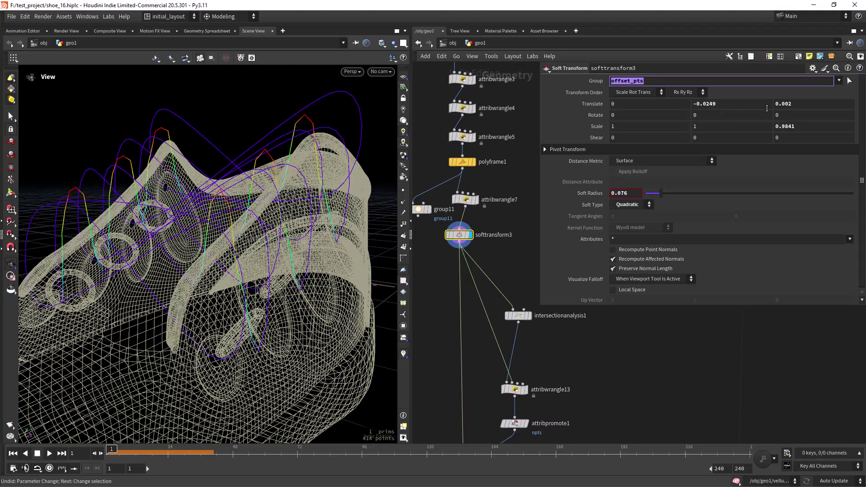
left_click_drag(333, 321, 305, 318)
scroll(511, 245, "down", 3)
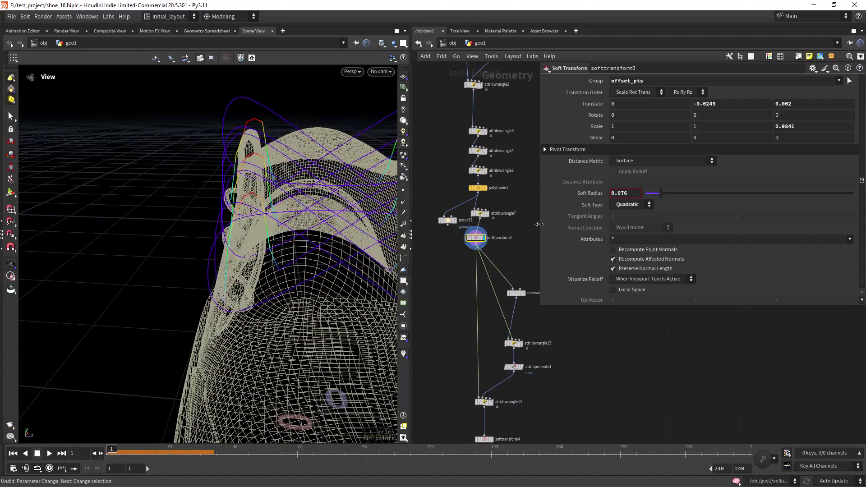
left_click_drag(539, 224, 604, 229)
middle_click_drag(542, 280, 542, 198)
left_click_drag(347, 284, 365, 287)
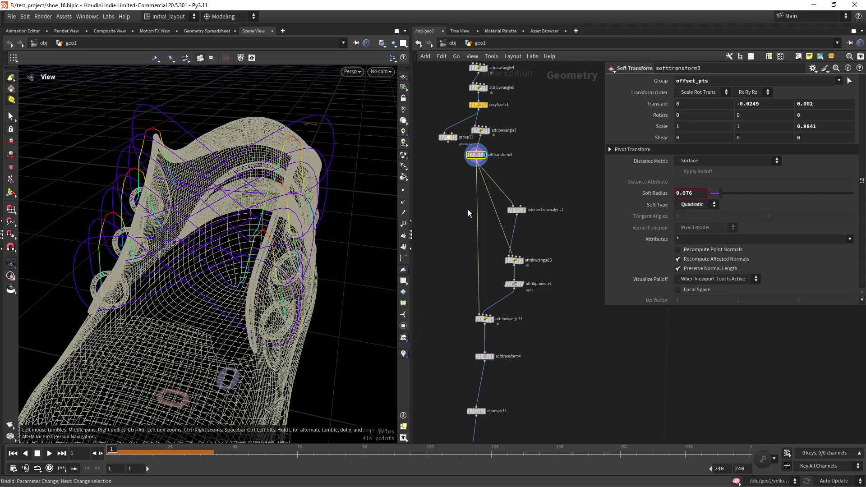
Hide the shoe wireframe and examine where the lace curve crosses itself from above
left_click(482, 155)
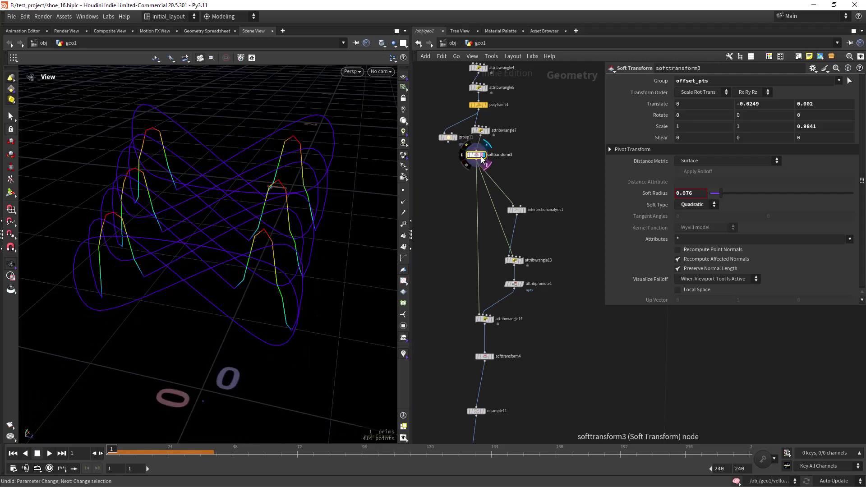
left_click_drag(201, 97, 259, 289)
right_click_drag(259, 288, 267, 290)
left_click_drag(267, 290, 226, 329)
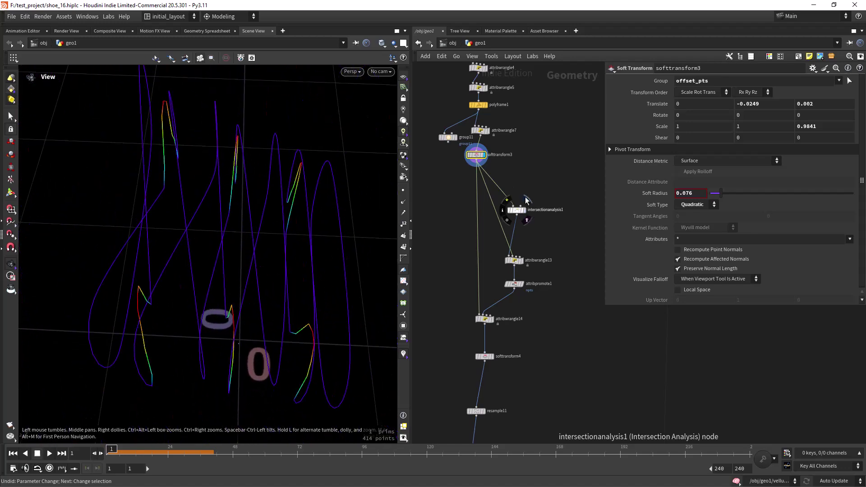
Display intersectionanalysis1 and attribwrangle13 in turn, checking the intersection points and nearpoint code against softtransform3's curve
left_click(520, 212)
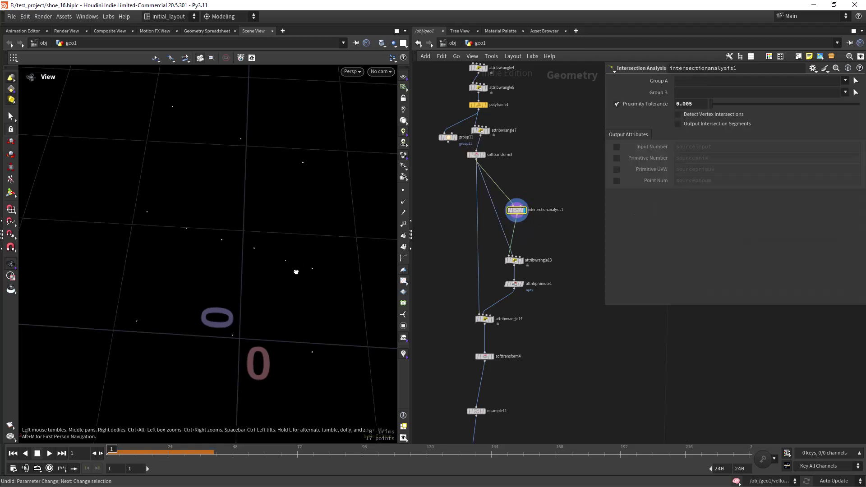
left_click_drag(288, 272, 370, 218)
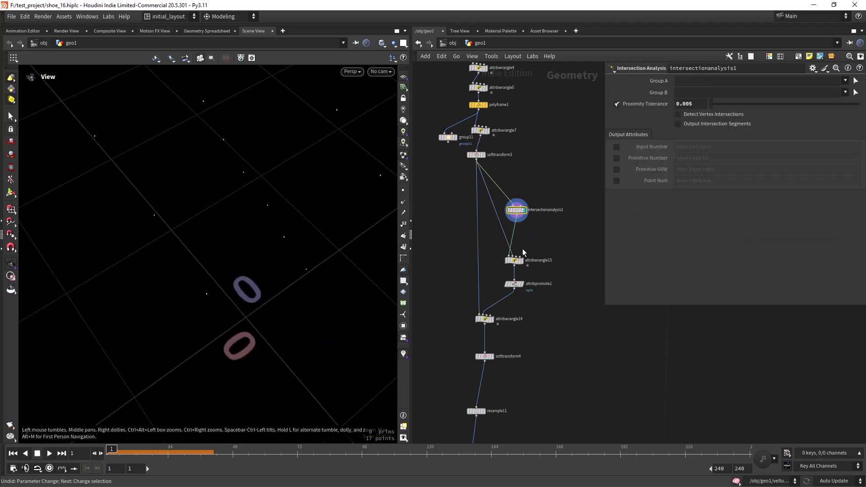
left_click(514, 261)
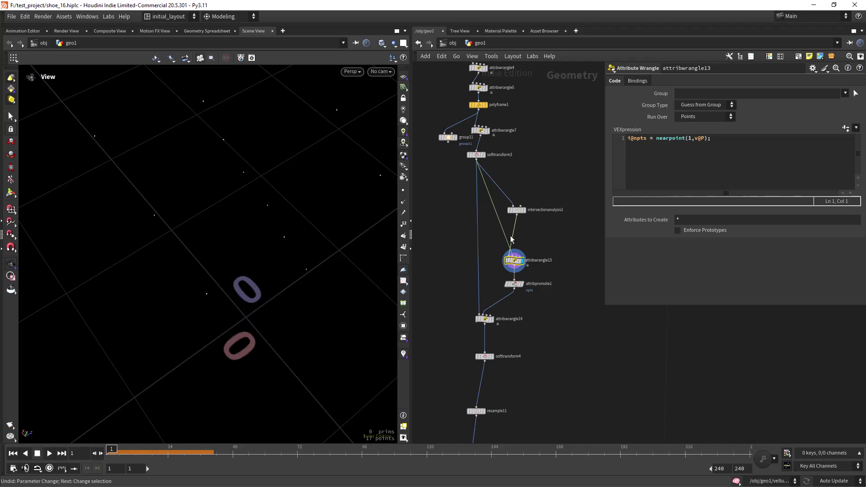
left_click(482, 155)
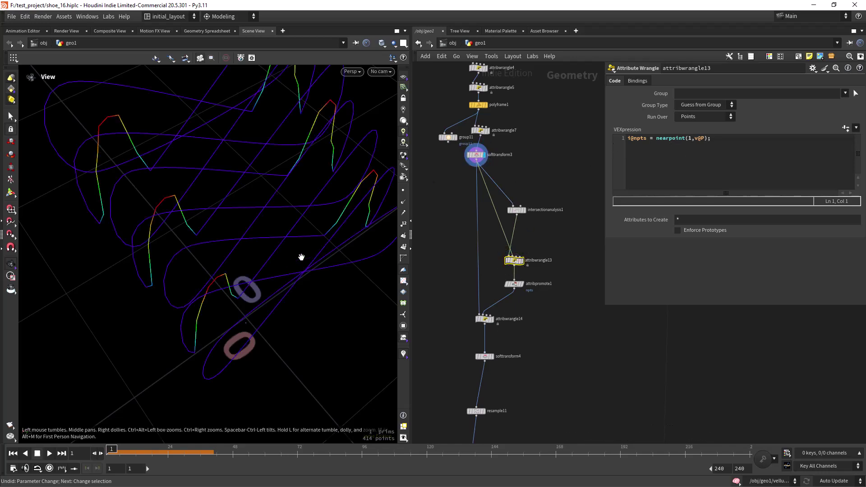
left_click(521, 284)
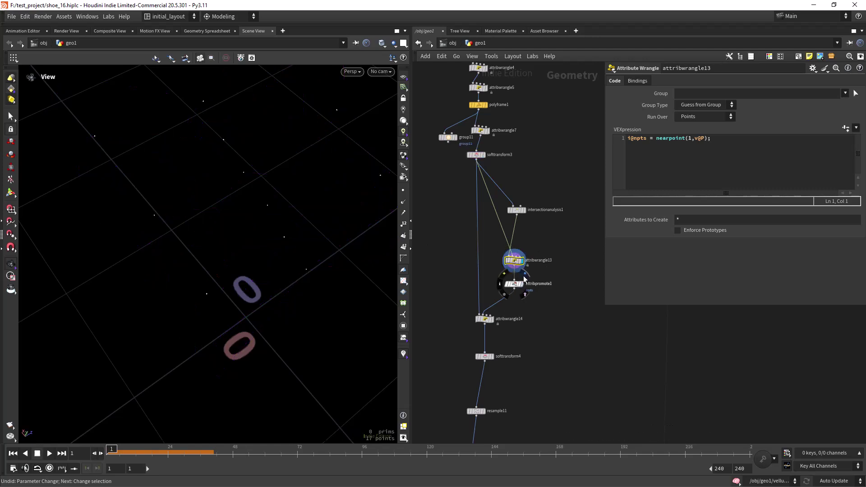
Inspect how attribpromote1 promotes npts from points to a detail array, and display attribwrangle14 with its parameters
left_click(514, 284)
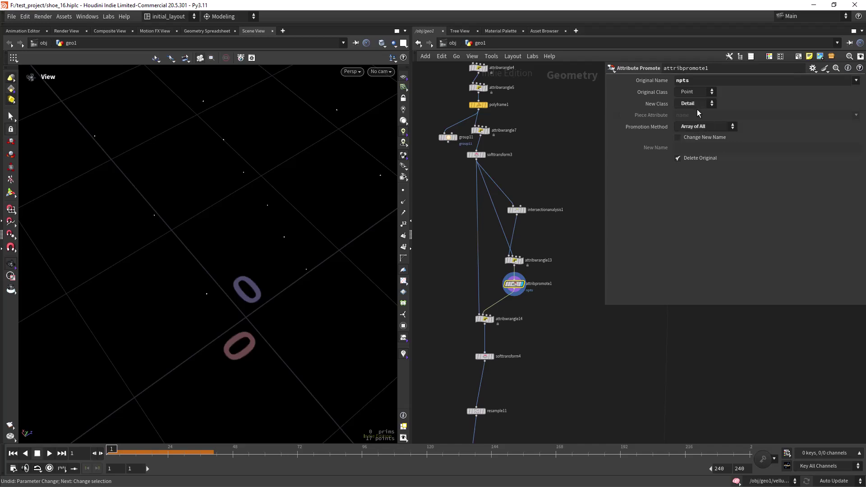
scroll(537, 305, "up", 3)
middle_click_drag(536, 274, 556, 258)
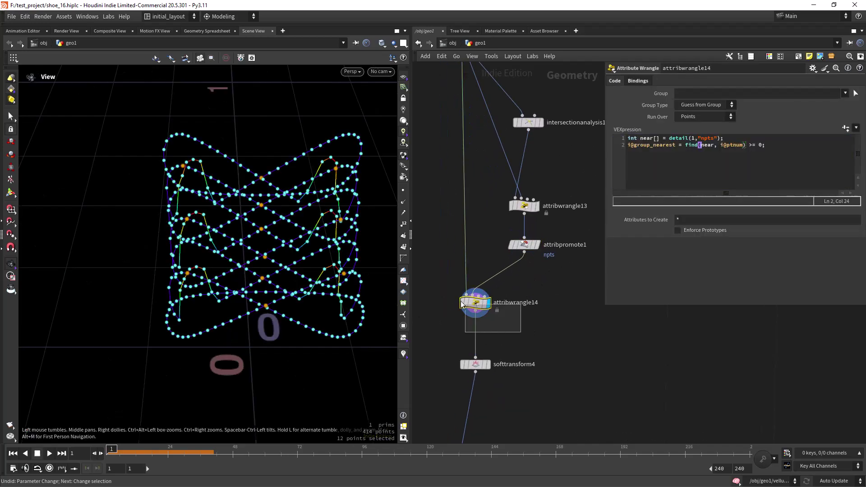
Examine attribwrangle14's nearest group points at the lace crossings and its find code, then open attribwrangle13's code
scroll(268, 303, "up", 3)
left_click_drag(268, 303, 246, 311)
right_click_drag(246, 311, 218, 374)
left_click_drag(219, 369, 229, 355)
scroll(229, 355, "down", 6)
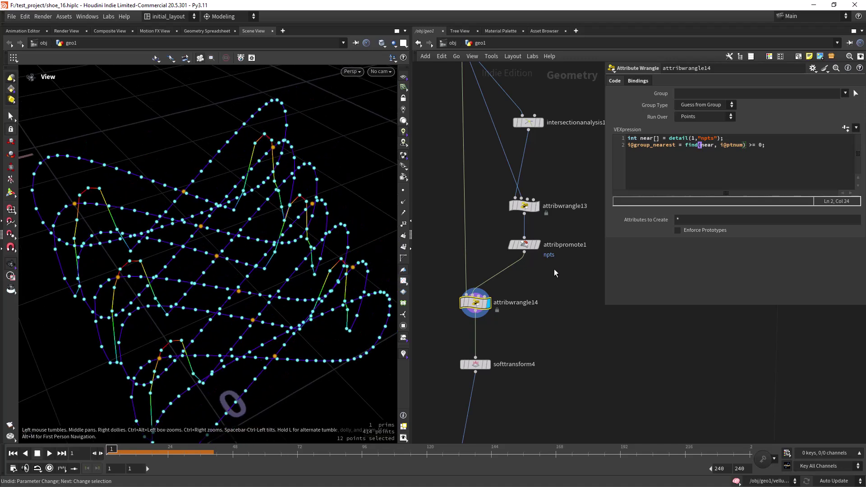
left_click_drag(556, 268, 482, 230)
left_click(482, 311)
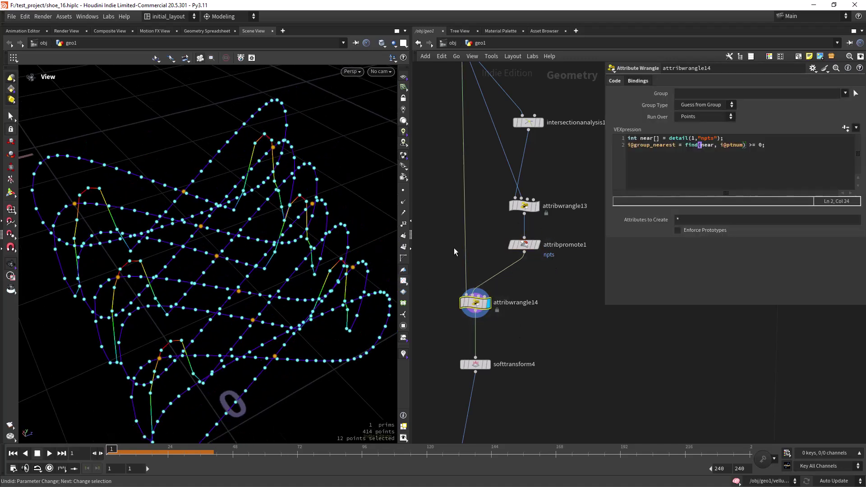
double_click(709, 144)
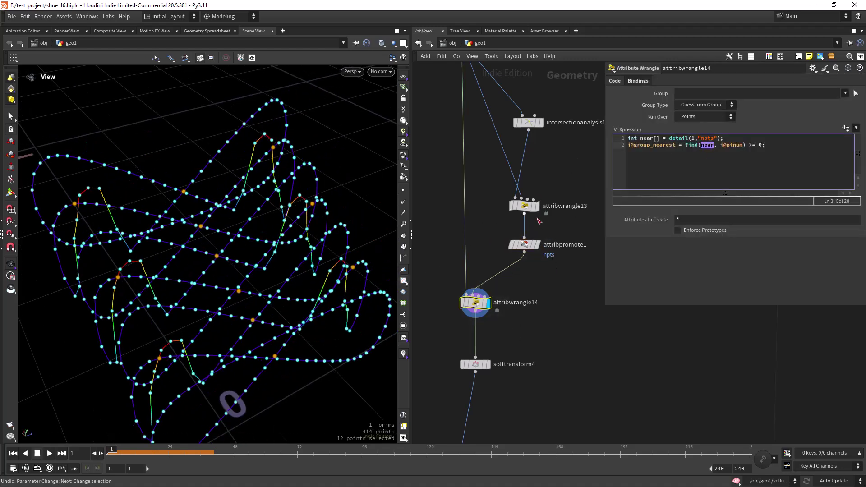
left_click(521, 204)
Display softtransform4 and toggle its bypass to compare how it moves the lace curve at the crossings
middle_click_drag(509, 323, 527, 217)
mouse_move(502, 264)
left_click(510, 245)
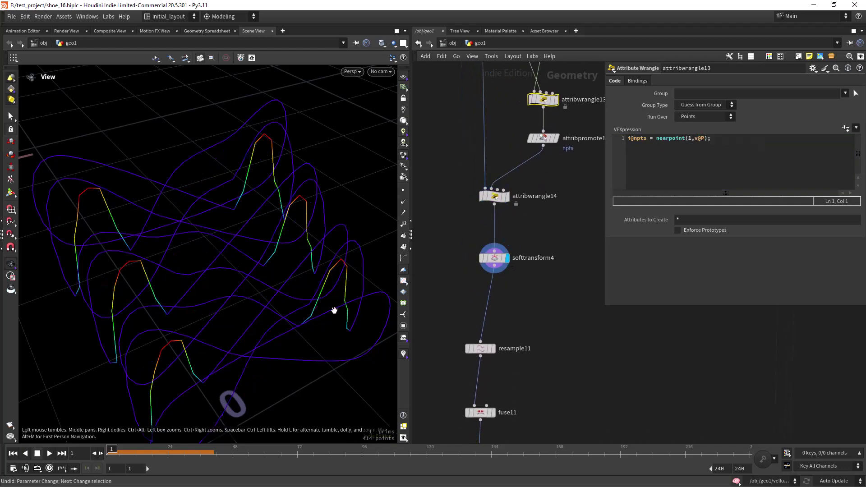
left_click_drag(309, 328, 320, 295)
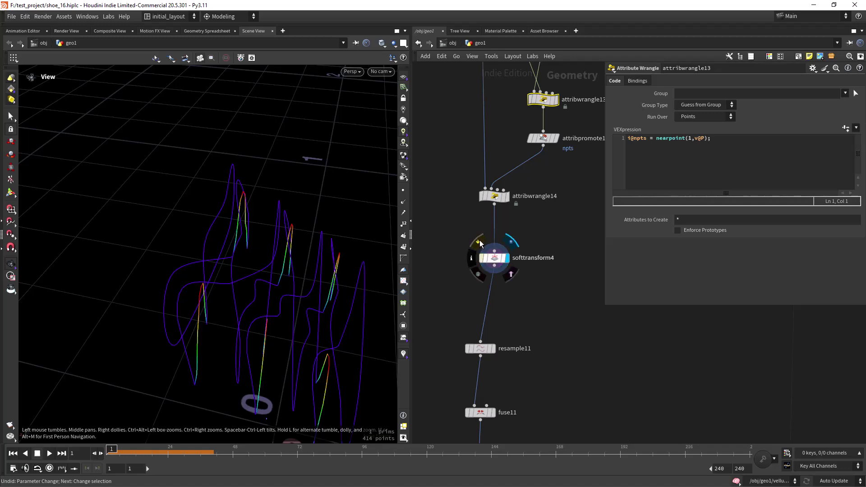
left_click(480, 244)
left_click(480, 244)
left_click(480, 244)
left_click(479, 244)
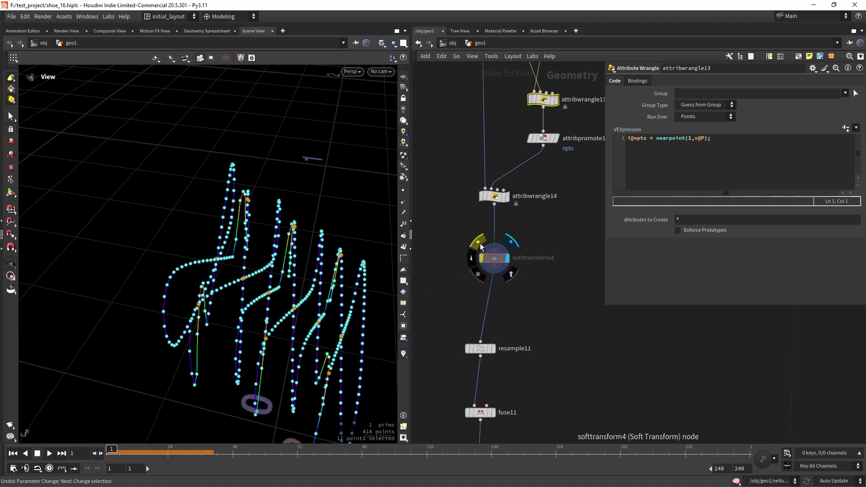
Step the display from resample11 down the chain to attribdelete6 and examine the resulting lace curve from several angles
middle_click_drag(521, 318, 504, 274)
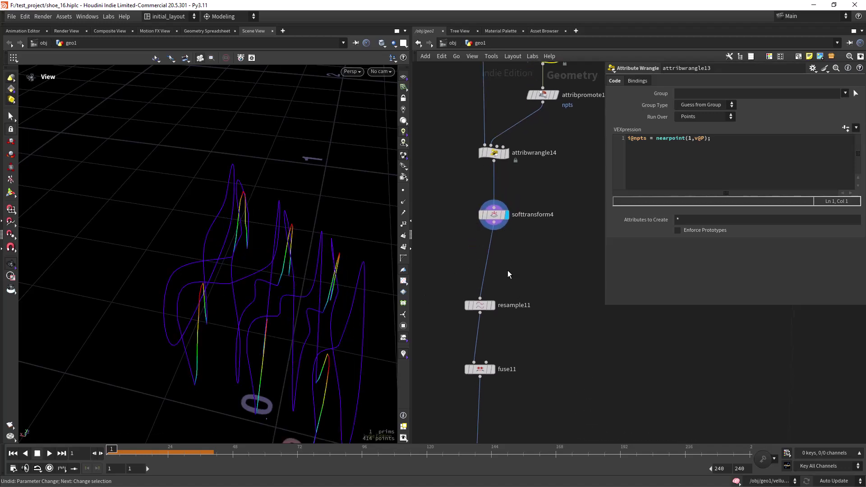
left_click(496, 305)
middle_click_drag(518, 322, 494, 281)
left_click(491, 276)
scroll(549, 320, "down", 4)
middle_click_drag(550, 394, 509, 215)
scroll(513, 241, "up", 3)
scroll(492, 253, "up", 3)
left_click(499, 235)
middle_click_drag(508, 271, 509, 240)
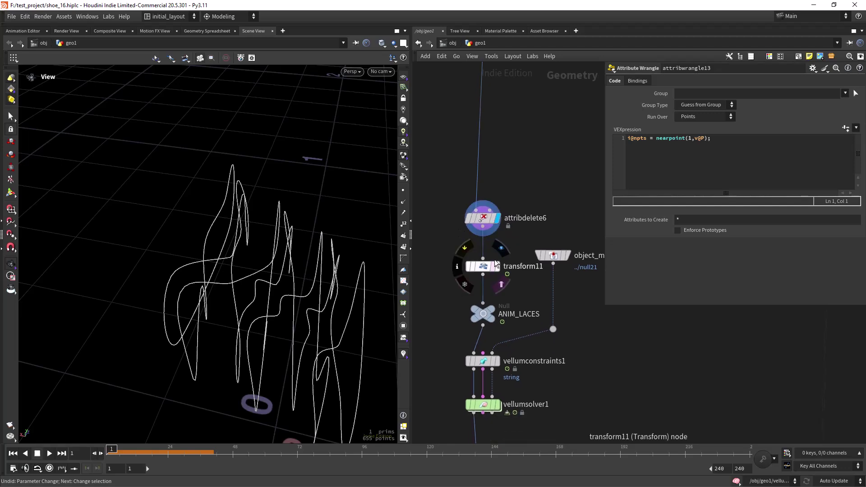
right_click_drag(325, 342, 311, 253)
middle_click_drag(311, 252, 320, 269)
mouse_move(321, 269)
left_mouse_down()
mouse_move(371, 297)
mouse_move(279, 322)
mouse_move(332, 293)
mouse_move(331, 310)
mouse_move(290, 277)
mouse_move(331, 297)
mouse_move(321, 293)
left_mouse_up()
mouse_move(264, 280)
left_mouse_down()
mouse_move(311, 276)
mouse_move(313, 285)
left_mouse_up()
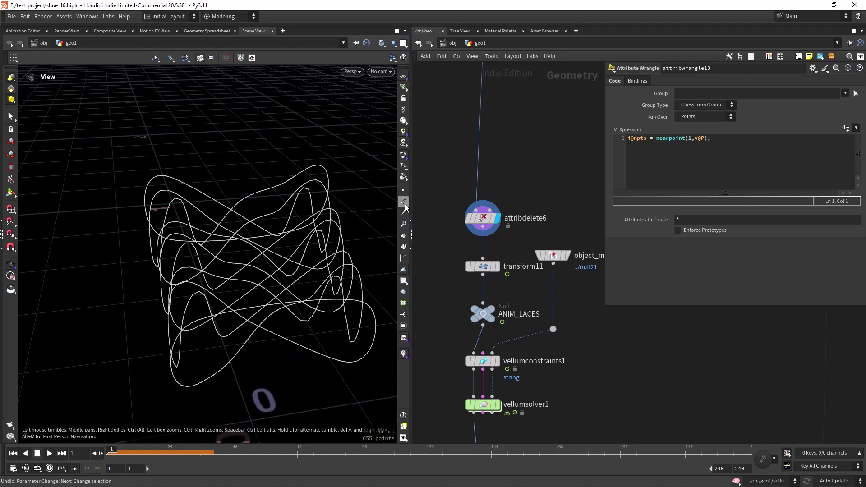
Display transform11, reveal its Pivot Translate expressions and scrub the timeline to preview the animated uniform scale
left_click(491, 265)
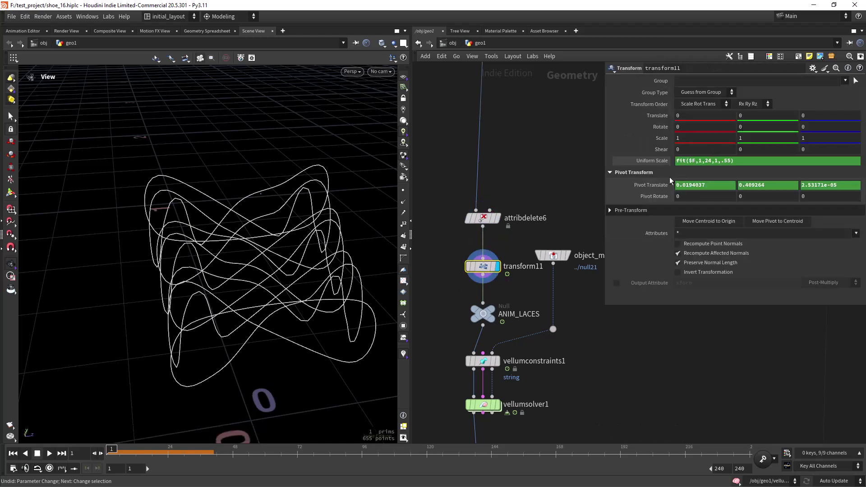
left_click(664, 185)
mouse_move(128, 450)
left_mouse_down()
mouse_move(197, 440)
mouse_move(109, 442)
mouse_move(260, 439)
mouse_move(111, 435)
left_mouse_up()
scroll(504, 294, "down", 1)
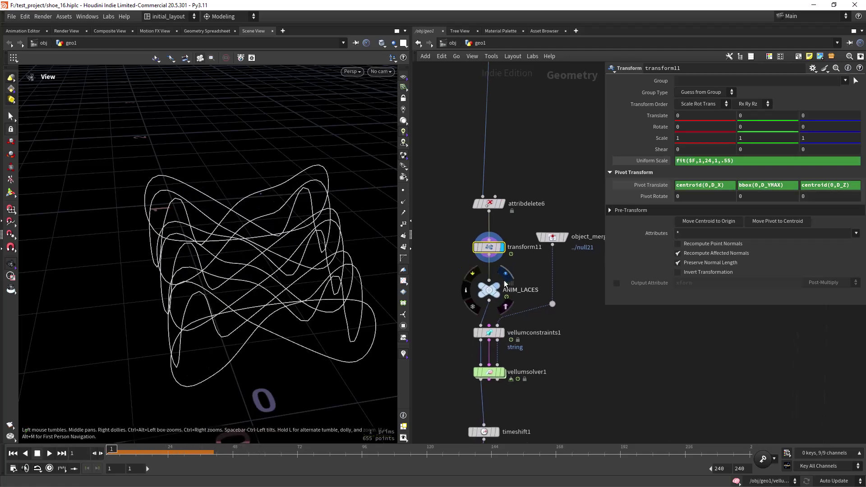
Display ANIM_LACES and vellumconstraints1, then show object_merge10 and examine the shoe collision geometry around the eyelets
left_click(489, 289)
middle_click_drag(528, 302, 530, 261)
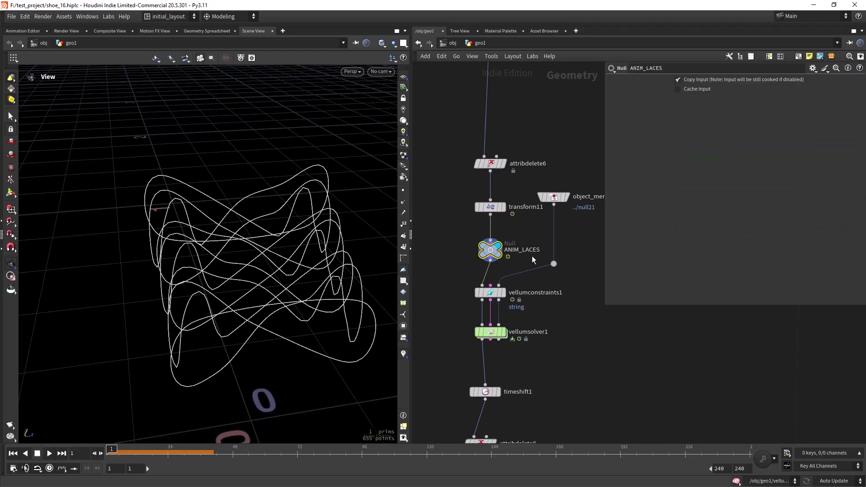
left_click(493, 294)
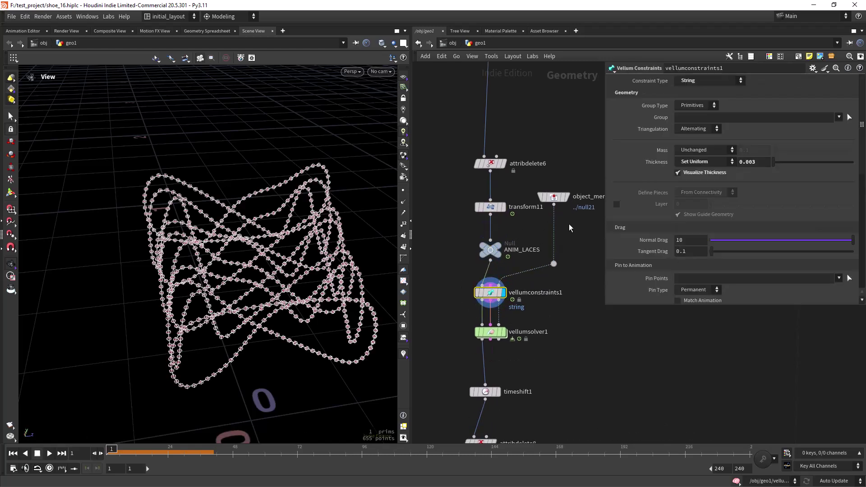
middle_click_drag(570, 225, 548, 255)
left_click(546, 225)
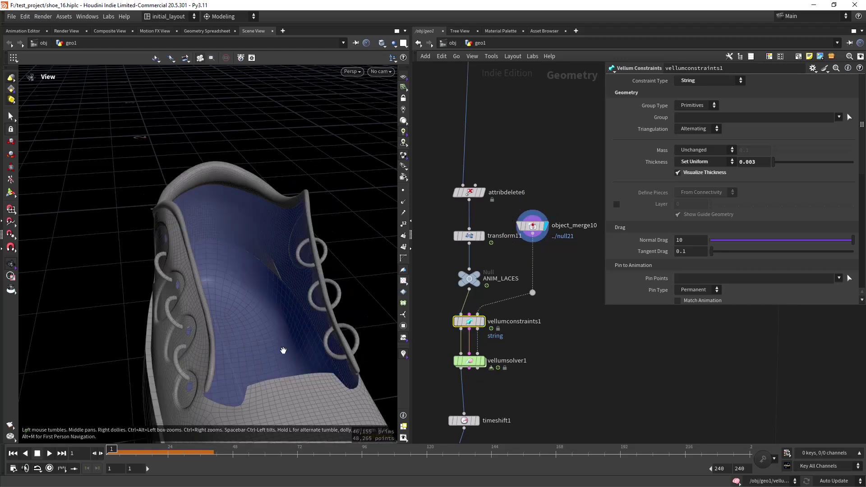
right_click_drag(281, 351, 253, 284)
left_click_drag(253, 284, 303, 294)
middle_click_drag(509, 310, 538, 279)
Display vellumconstraints1 and examine the String constraint's thickness spheres along the lace curve up close from several angles
left_click(510, 291)
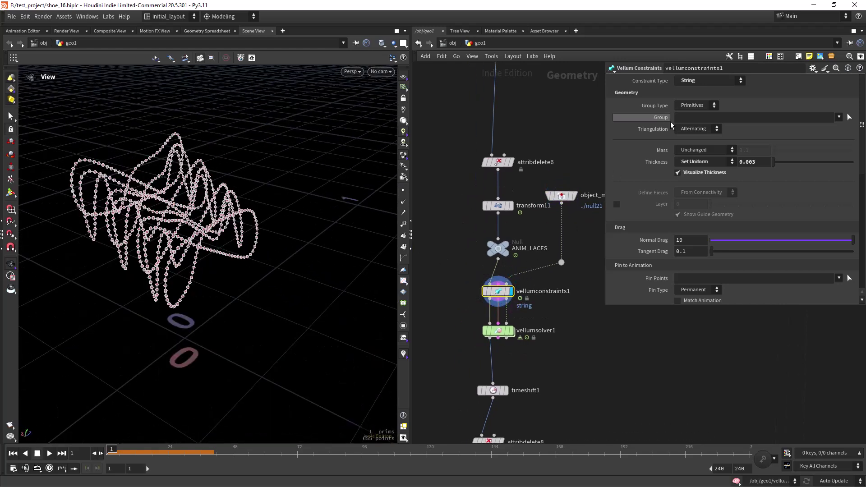
scroll(260, 214, "up", 8)
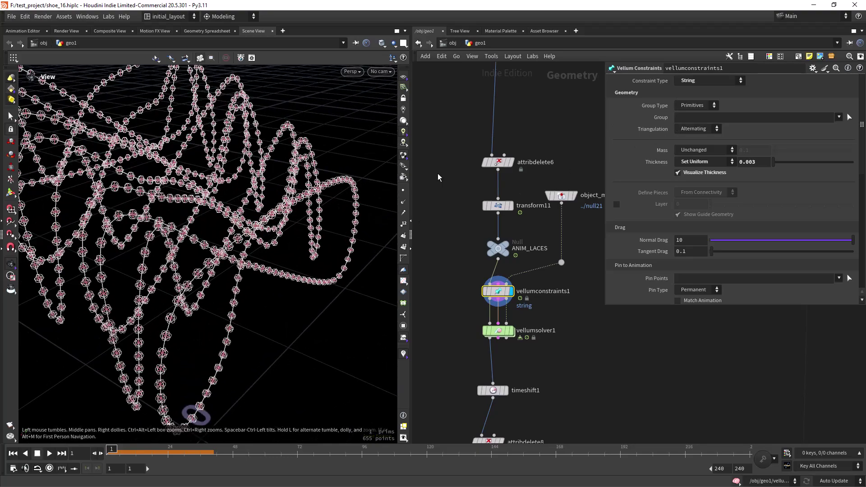
key("Return")
mouse_move(263, 268)
left_mouse_down()
mouse_move(288, 284)
mouse_move(241, 282)
mouse_move(256, 256)
left_mouse_up()
right_click_drag(234, 251, 219, 277)
left_click_drag(219, 276, 246, 263)
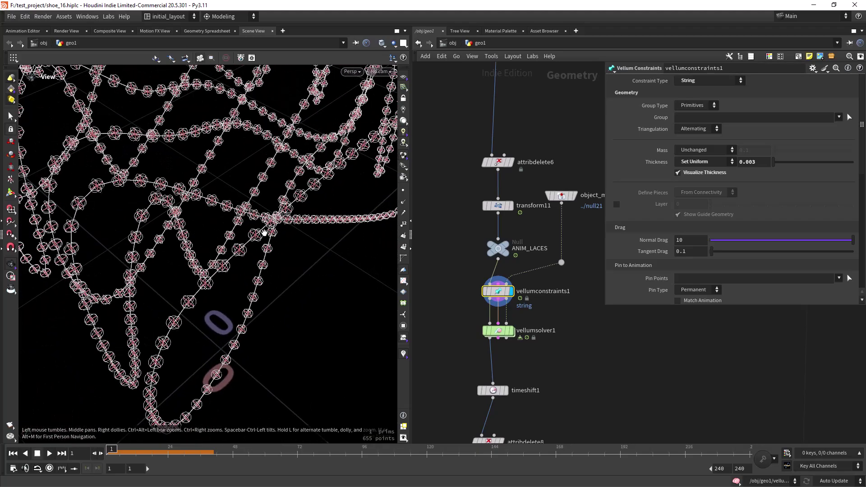
left_click_drag(259, 233, 273, 230)
right_click_drag(290, 211, 310, 205)
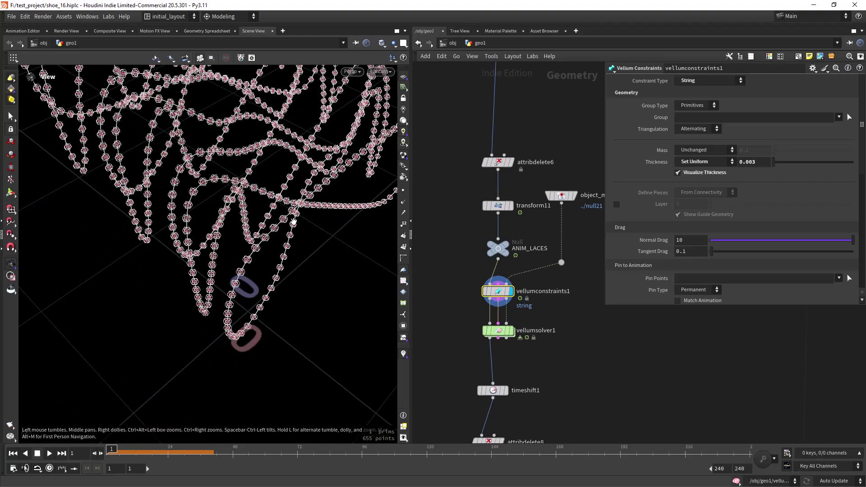
left_click_drag(309, 204, 302, 220)
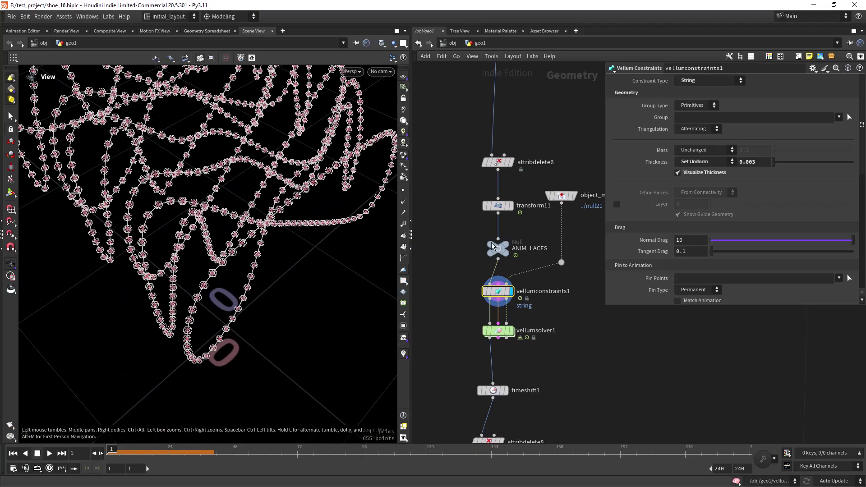
Display vellumsolver1 and reveal its solver settings to review the substeps, iterations and collision options
middle_click_drag(453, 328, 458, 287)
left_click(520, 274)
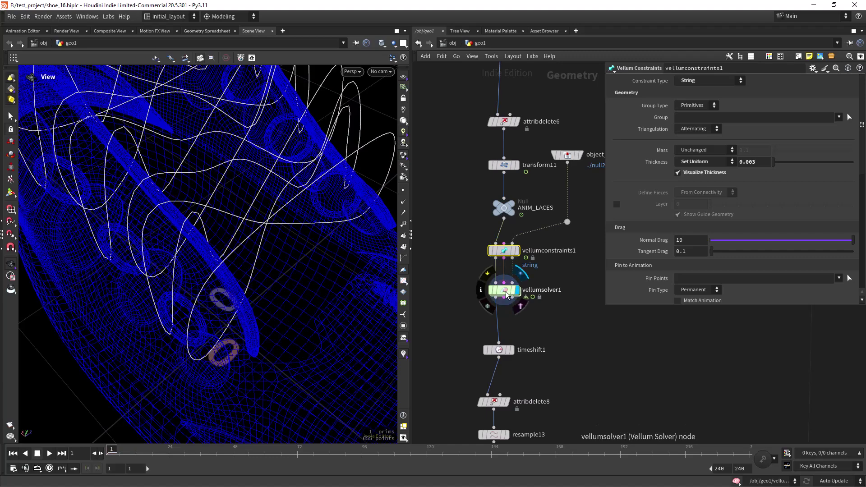
left_click(505, 289)
mouse_move(321, 283)
left_mouse_down()
mouse_move(304, 287)
mouse_move(318, 277)
left_mouse_up()
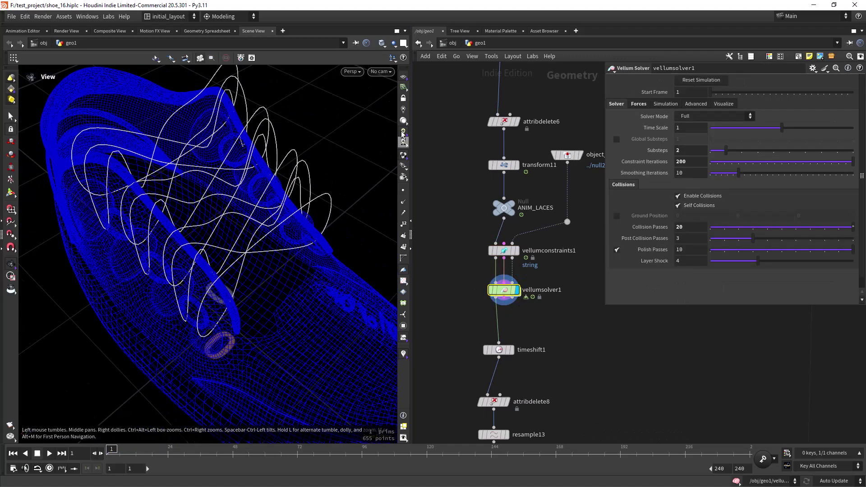
Open vellumsolver1's forces network, examine vellumrestblend1's SOP path to ANIM_LACES, and return to the geo1 network
double_click(503, 287)
left_click_drag(438, 252, 509, 298)
left_click_drag(430, 301, 526, 348)
middle_click_drag(447, 301, 483, 294)
left_click_drag(453, 258, 554, 301)
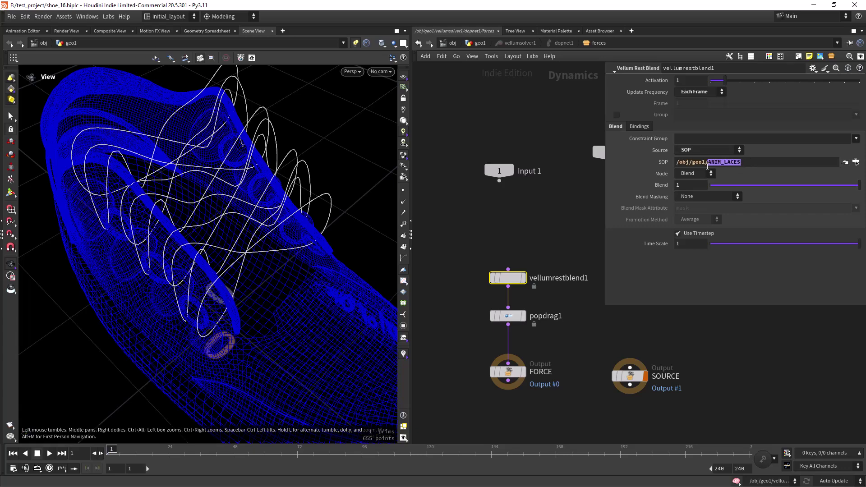
left_click(479, 43)
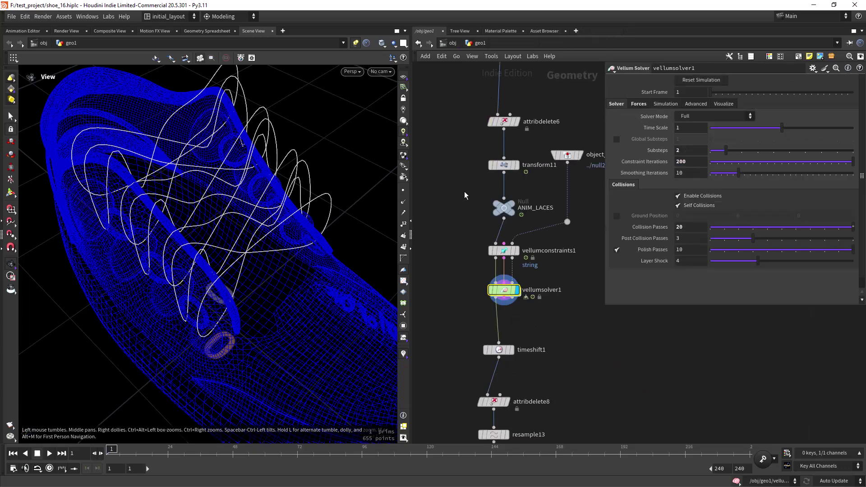
Preview ANIM_LACES along the timeline, then display vellumsolver1 and play the lace simulation from frame 1 to frame 41
left_click_drag(465, 195, 509, 216)
left_click(513, 204)
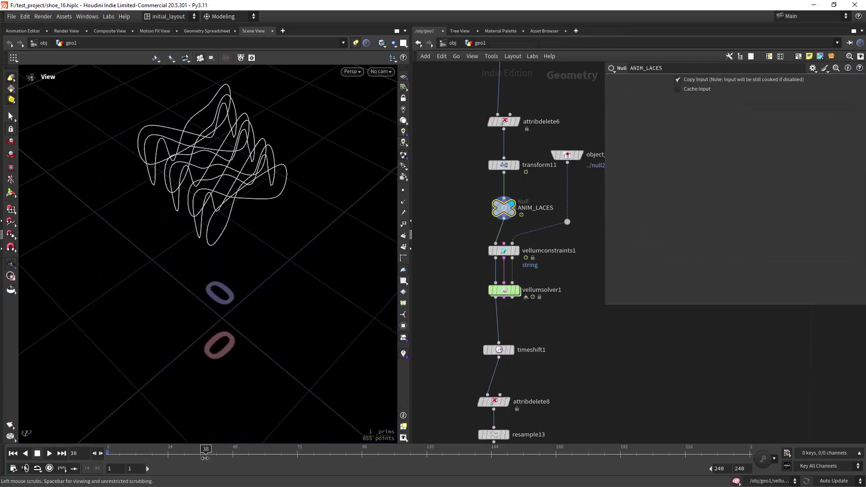
left_click(519, 289)
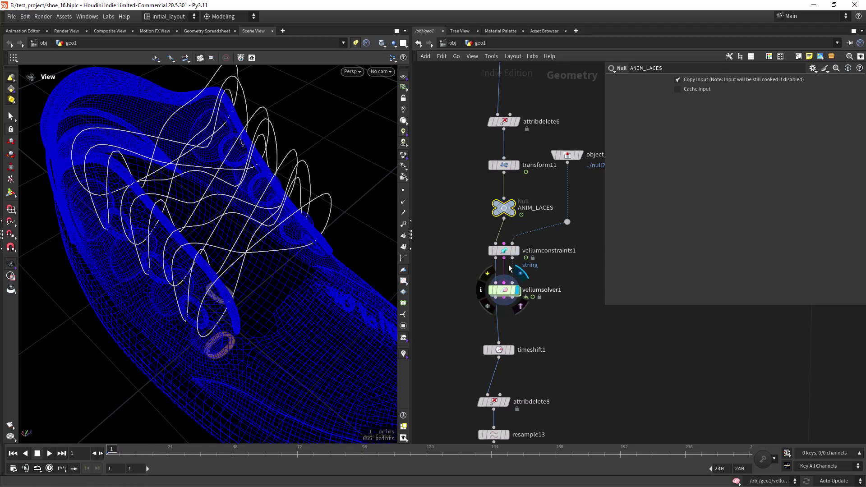
left_click_drag(318, 313, 203, 369)
left_click(49, 454)
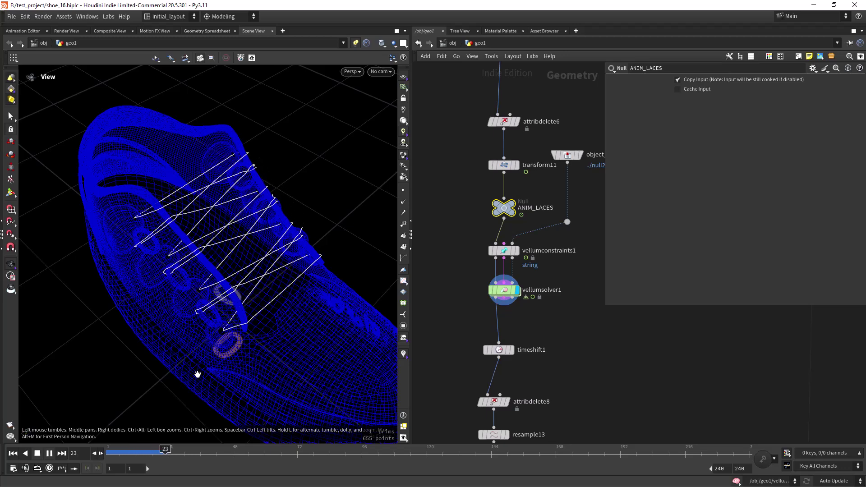
left_click_drag(287, 258, 225, 247)
left_click(50, 453)
Examine close up how the simulated laces tighten around the shoe's eyelets at frame 41
left_click_drag(290, 232, 297, 249)
right_click_drag(297, 248, 183, 366)
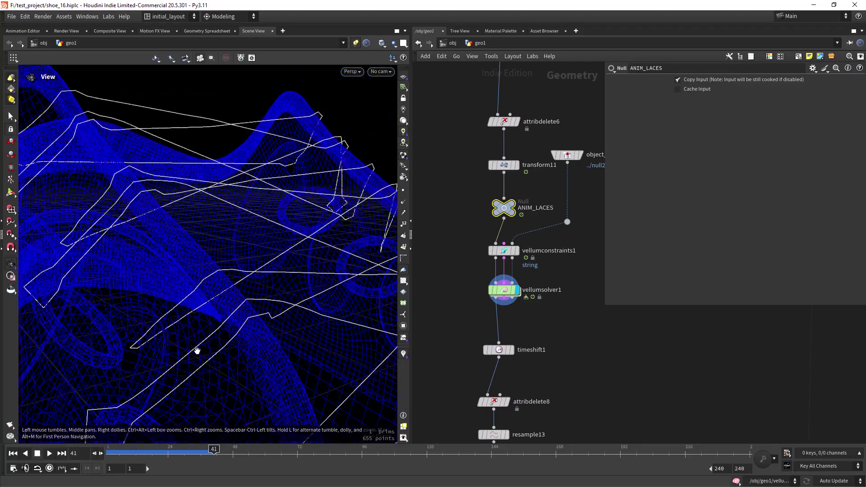
middle_click_drag(184, 366, 222, 282)
right_click_drag(222, 283, 211, 317)
left_click_drag(211, 317, 215, 306)
right_click_drag(215, 306, 262, 317)
Turn on point display, inspect the simulated lace points against the shoe from several angles, and hide the points again
left_click(403, 190)
left_click_drag(234, 316, 230, 336)
right_click_drag(230, 336, 212, 352)
left_click_drag(212, 352, 193, 248)
middle_click_drag(193, 248, 220, 269)
key("f")
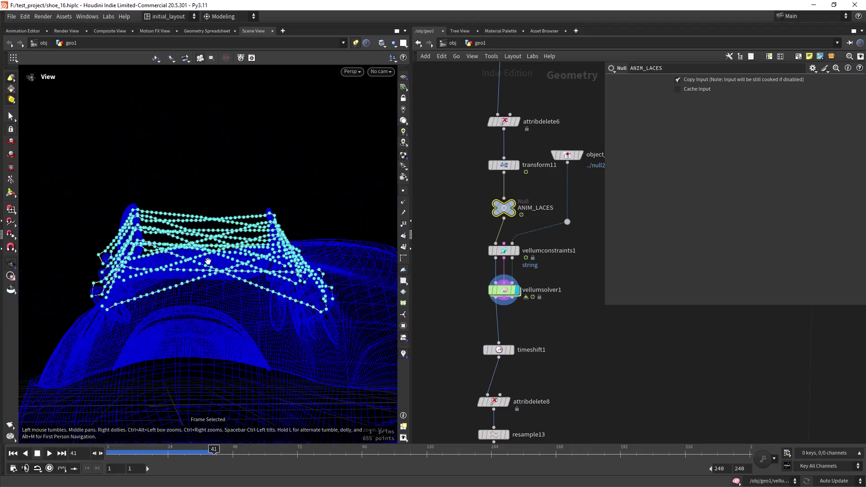
right_click_drag(207, 259, 218, 225)
left_click_drag(218, 226, 224, 207)
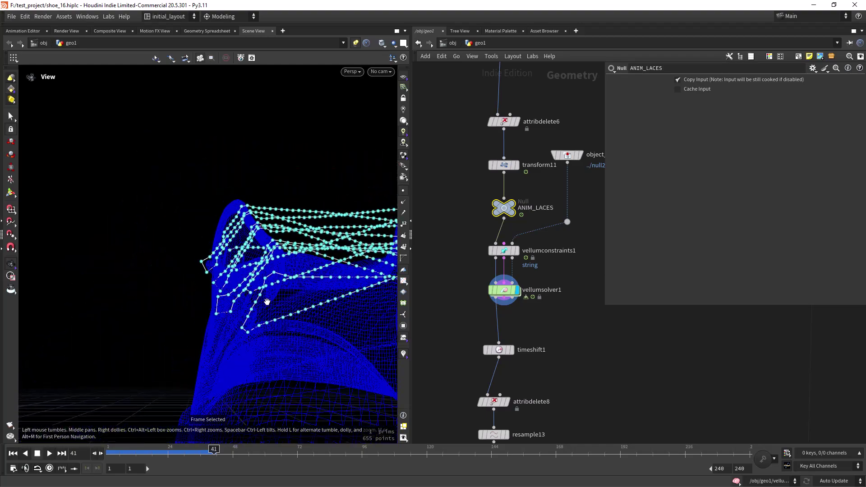
left_click_drag(293, 242, 400, 199)
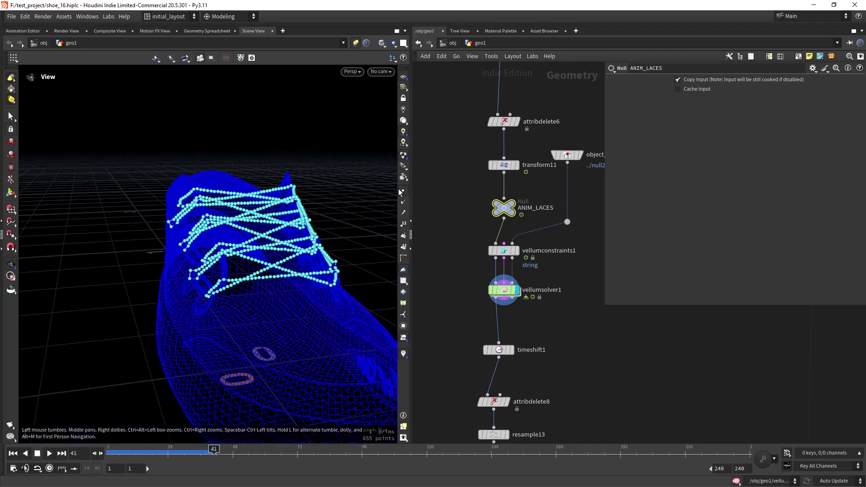
left_click(401, 192)
left_click_drag(277, 290, 320, 302)
Review timeshift1's frame 40 setting and step the display through attribdelete8 to resample13 to check the resampled lace curve
left_click(504, 353)
left_click(513, 357)
middle_click_drag(514, 360, 504, 237)
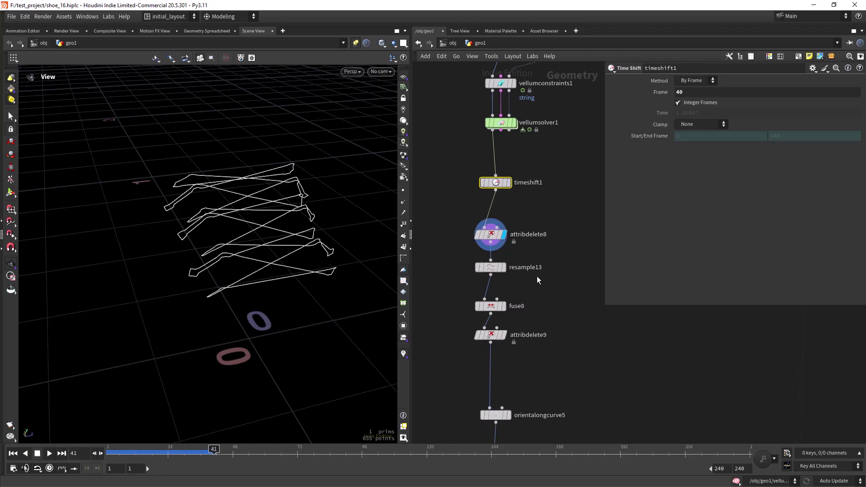
left_click(503, 267)
scroll(284, 275, "up", 3)
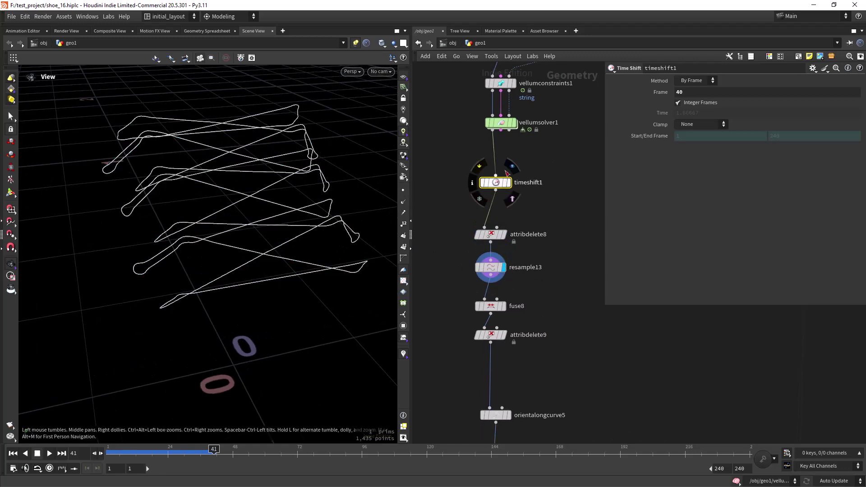
left_click(508, 182)
left_click(502, 267)
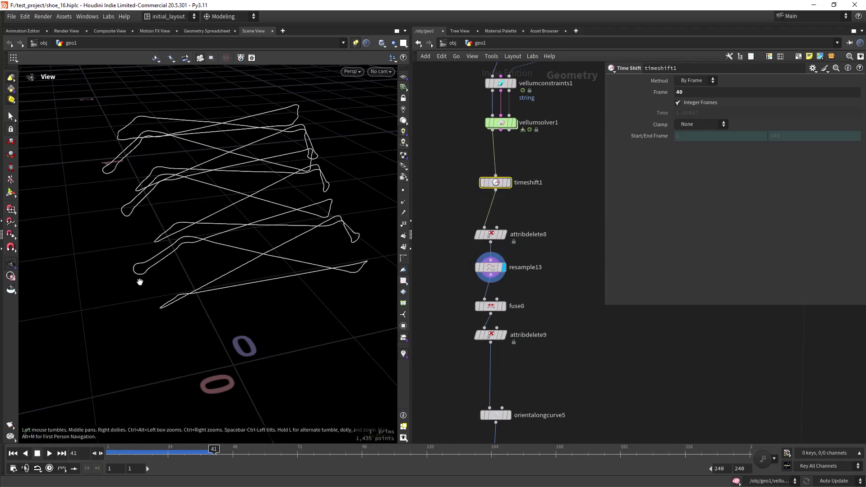
Step the display through fuse8 to attribdelete9 and examine the cleaned lace curve from another angle
mouse_move(498, 311)
left_click(505, 289)
middle_click_drag(526, 306, 526, 259)
left_click(505, 271)
middle_click_drag(519, 348, 505, 235)
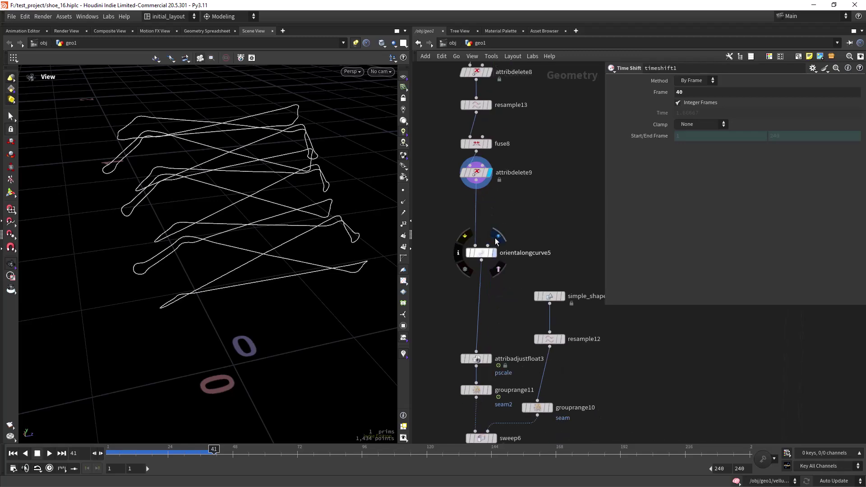
left_click_drag(255, 360, 334, 303)
right_click_drag(279, 237, 306, 197)
middle_click_drag(490, 302, 502, 269)
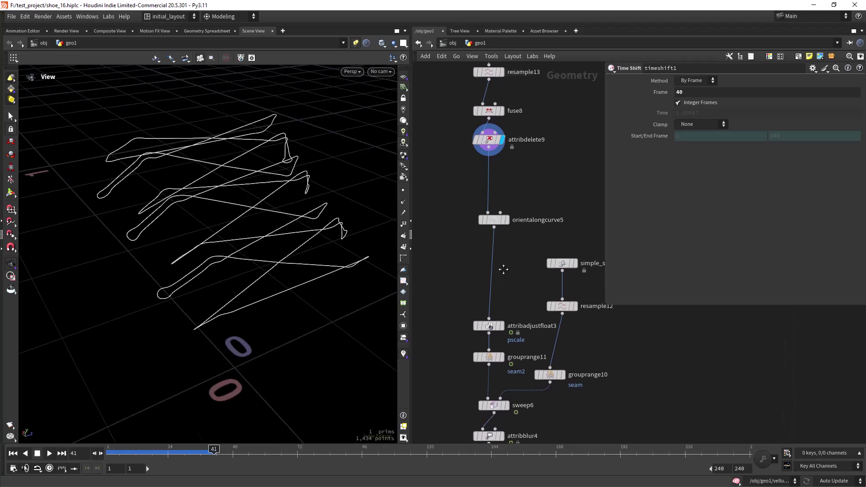
Display orientalongcurve5 with its settings and visualize the up attribute as vectors along the lace curve
left_click(505, 220)
left_click(491, 224)
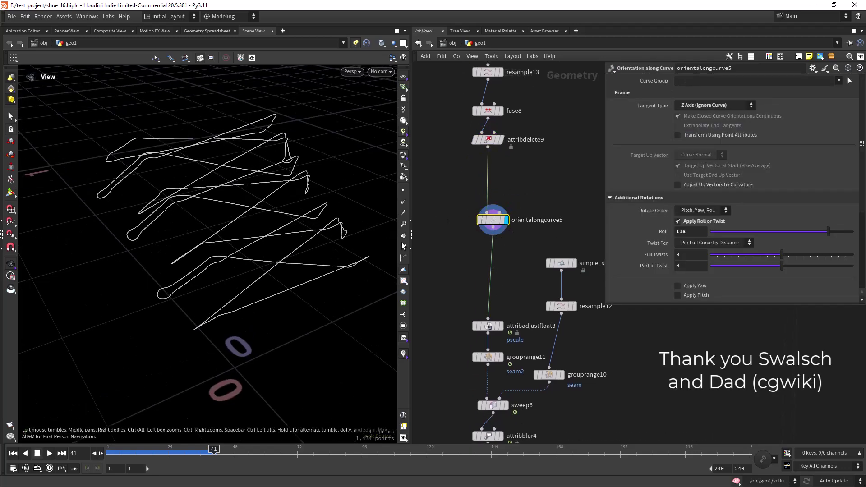
mouse_move(466, 224)
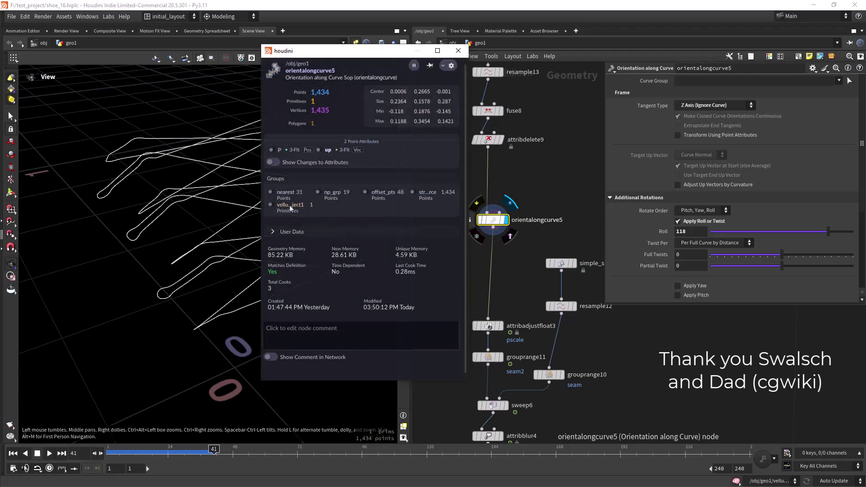
left_click(319, 150)
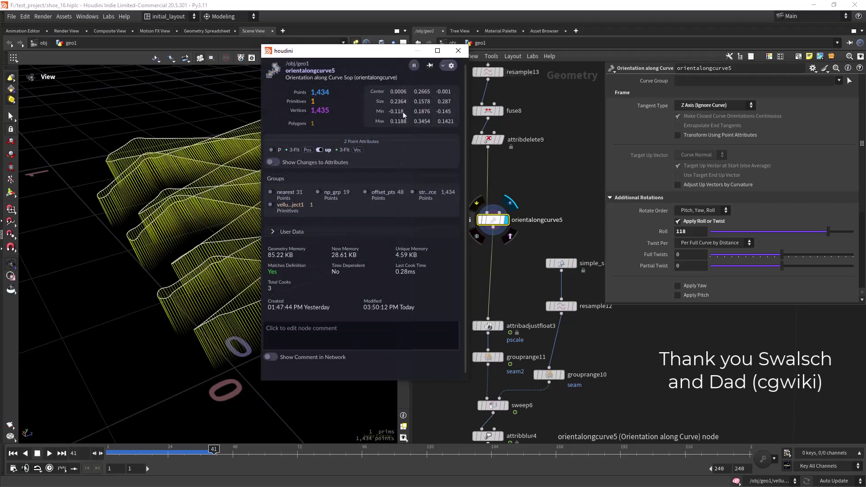
left_click(458, 52)
left_click_drag(290, 245, 423, 226)
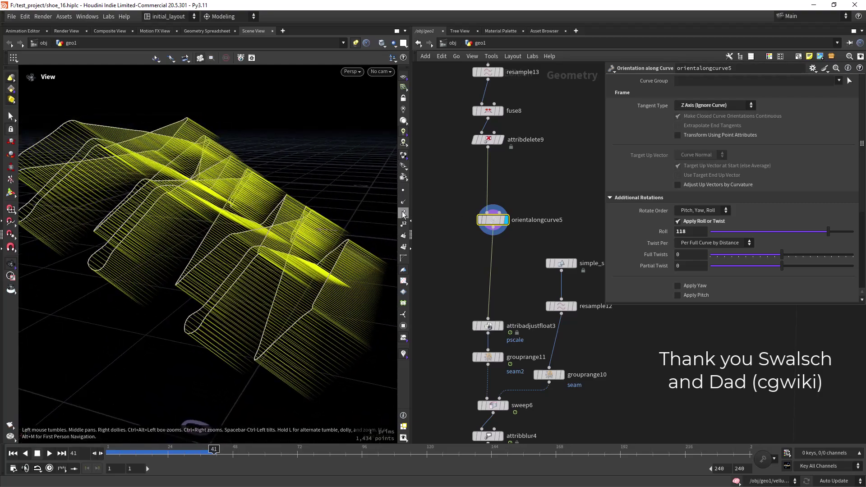
Turn off the up attribute visualizer and bypass orientalongcurve5
left_click(469, 219)
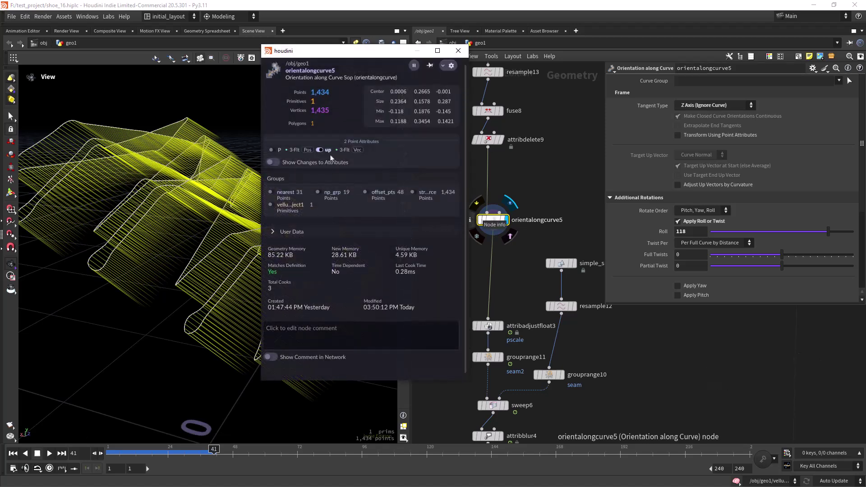
left_click(326, 152)
left_click(457, 50)
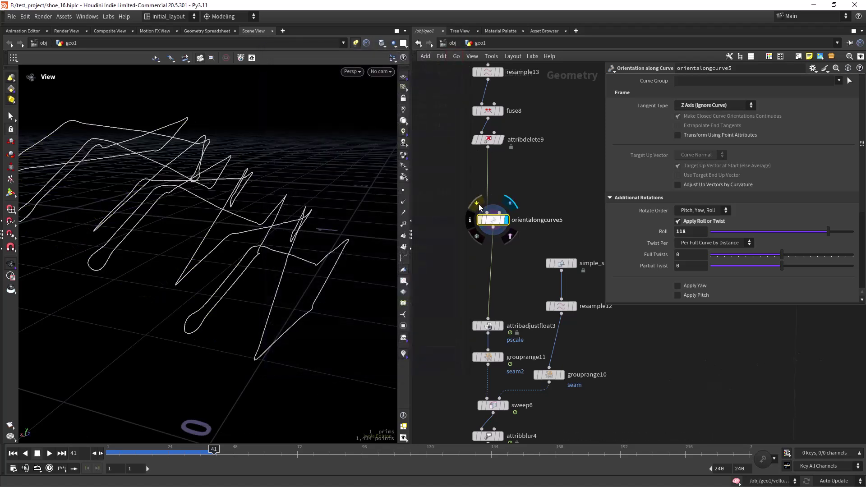
Step the display down through sweep6 and attribblur4 to normal5 to view the swept lace mesh without orientalongcurve5
middle_click_drag(498, 321, 490, 238)
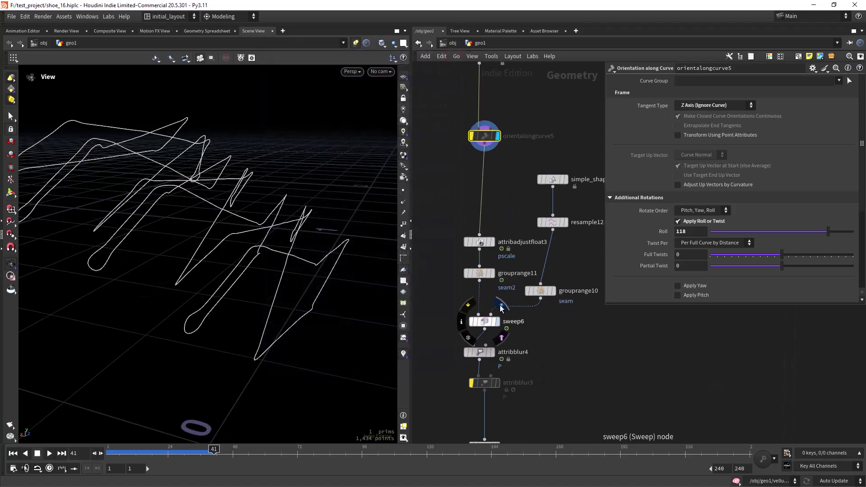
left_click(497, 322)
left_click(491, 352)
middle_click_drag(499, 434, 494, 370)
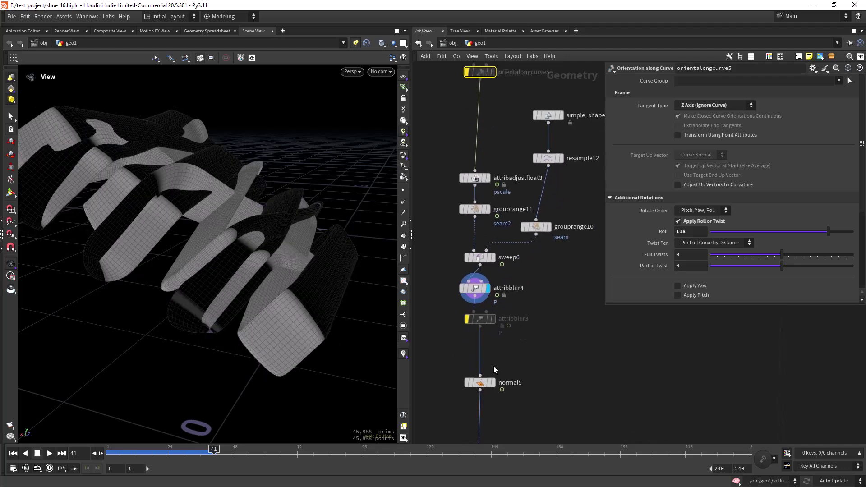
left_click(492, 382)
Examine the swept lace ribbon at frame 50, then re-enable orientalongcurve5 to compare its effect on the ribbon's orientation
mouse_move(308, 311)
left_mouse_down()
mouse_move(284, 322)
mouse_move(296, 310)
mouse_move(268, 364)
left_mouse_up()
left_click_drag(213, 450, 237, 453)
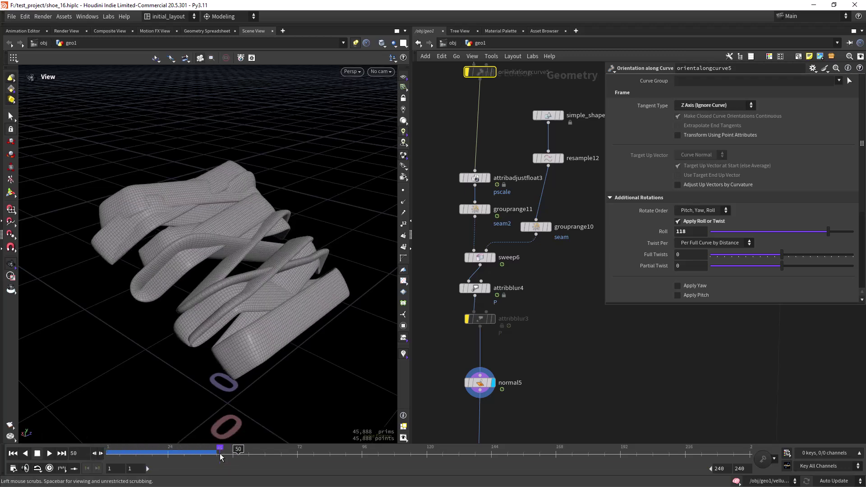
left_click_drag(234, 285, 275, 291)
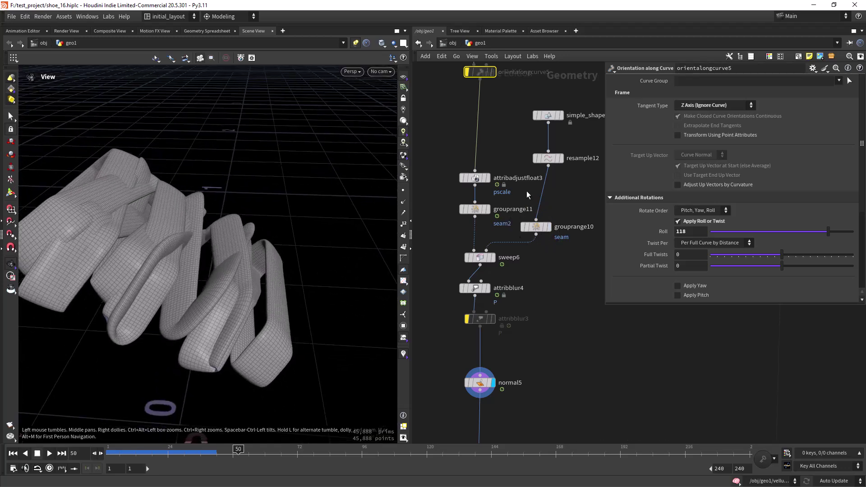
middle_click_drag(515, 118, 515, 234)
left_click(468, 188)
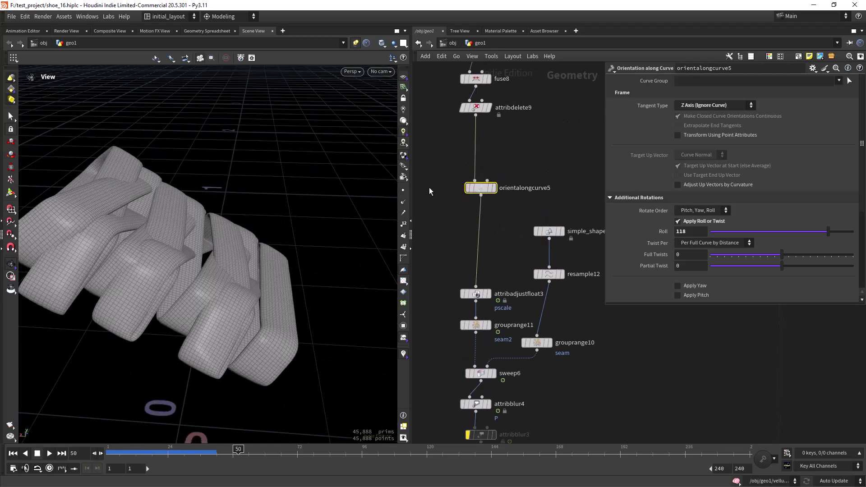
Inspect the attribblur4 settings and its Blurring Iterations expression while scrubbing the animation to frame 26
left_click_drag(250, 326, 299, 264)
right_click_drag(269, 279, 230, 329)
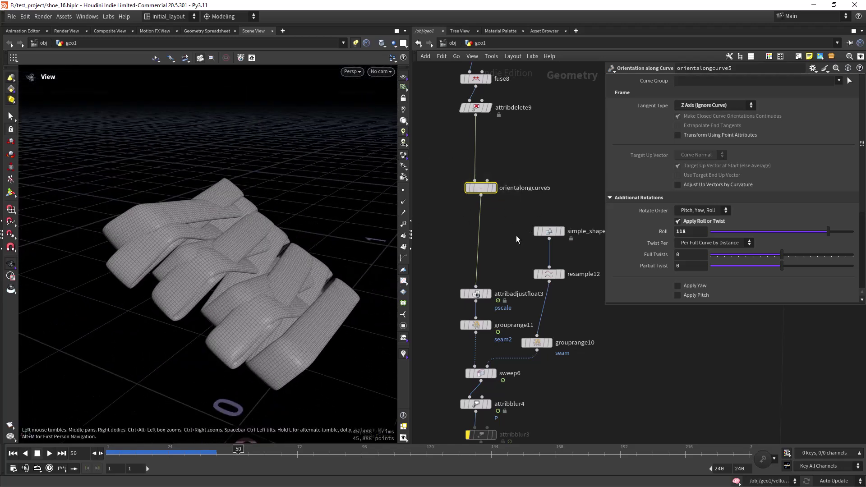
middle_click_drag(500, 384, 499, 294)
middle_click_drag(522, 323, 534, 258)
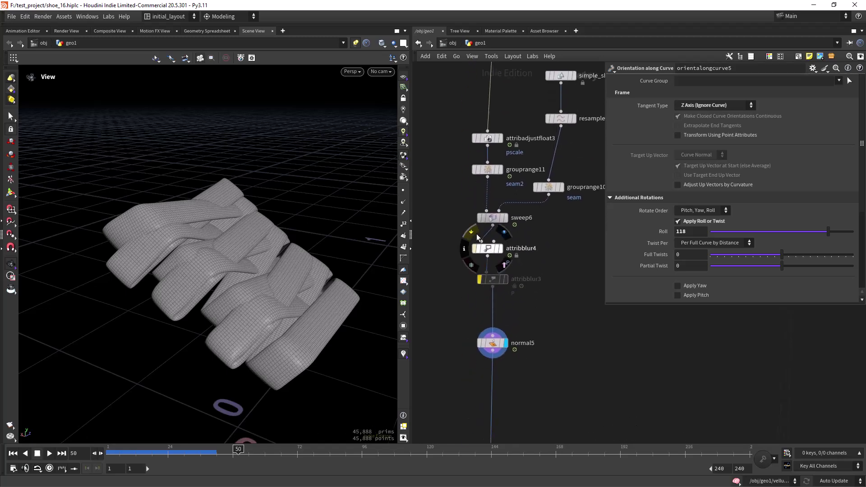
left_click(472, 234)
left_click(472, 233)
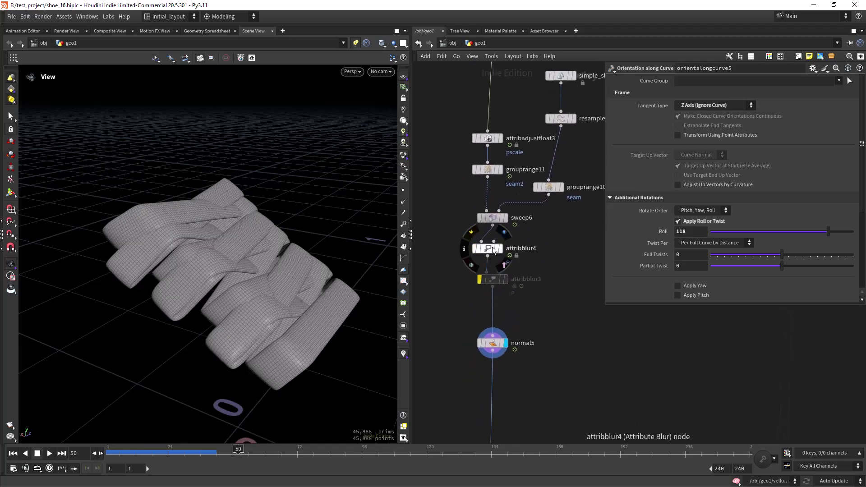
left_click(487, 249)
left_click(652, 115)
left_click(651, 115)
left_click_drag(219, 453, 173, 453)
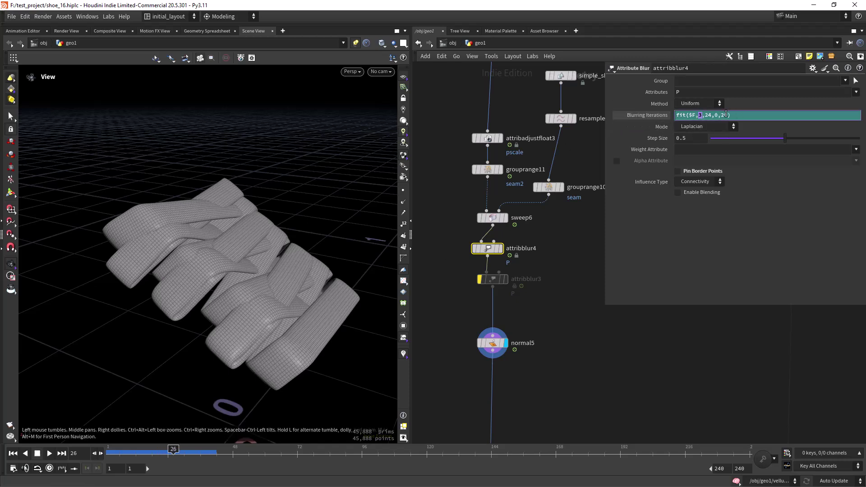
left_click(667, 117)
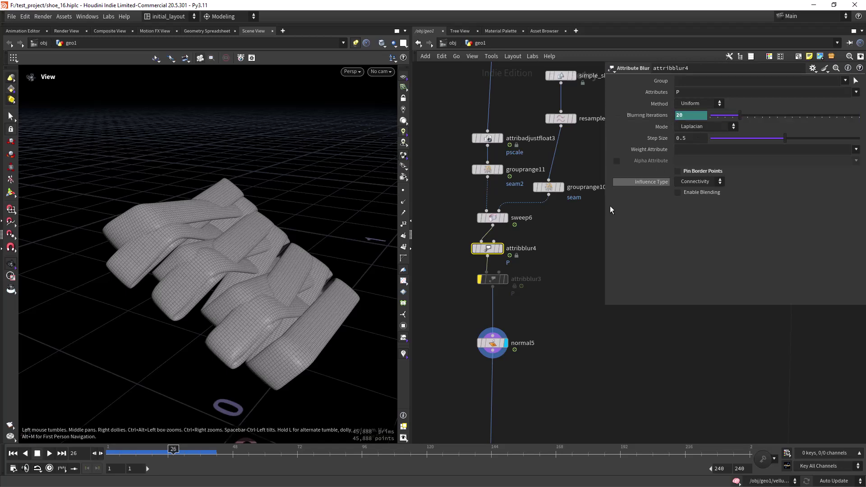
Compare the lace ribbon at frame 34 with attribblur4 bypassed and re-enabled
mouse_move(182, 452)
left_mouse_down()
mouse_move(113, 453)
mouse_move(195, 450)
left_mouse_up()
left_click(474, 248)
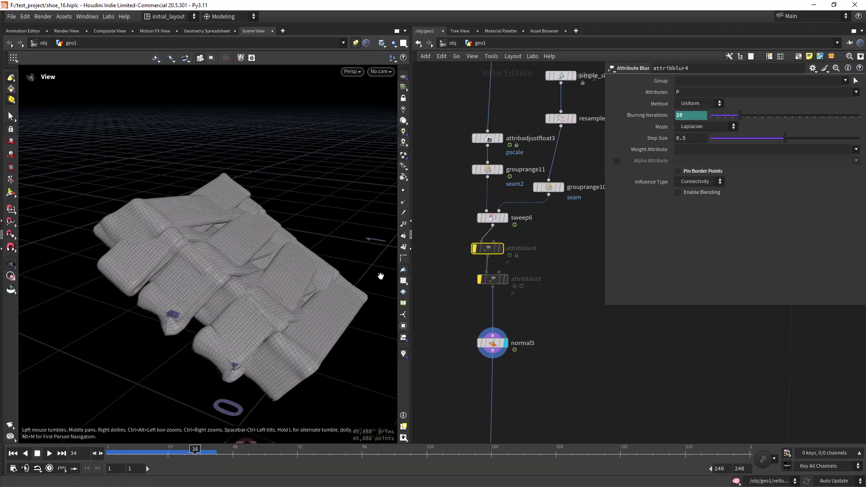
scroll(249, 351, "up", 3)
left_click_drag(249, 351, 195, 339)
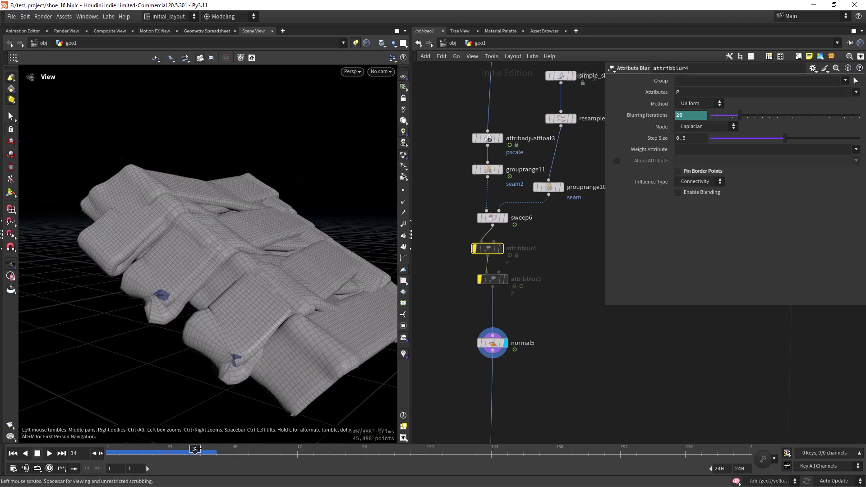
left_click(475, 248)
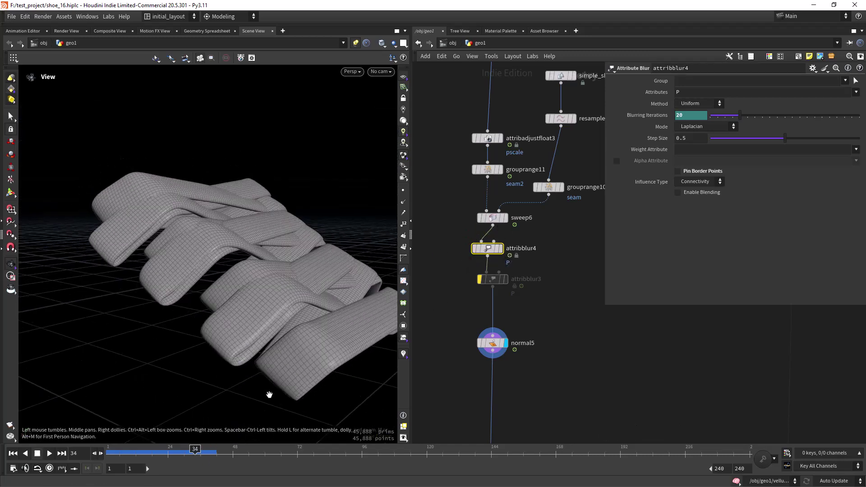
Return to frame 1 and examine the thin starting laces from several angles
left_click_drag(194, 448, 82, 454)
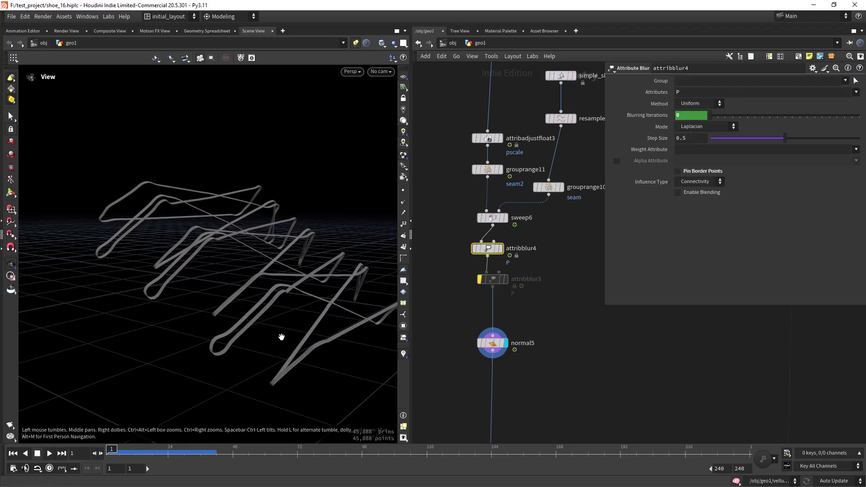
mouse_move(283, 331)
left_mouse_down()
mouse_move(284, 339)
mouse_move(296, 333)
left_mouse_up()
left_click_drag(207, 346, 219, 334)
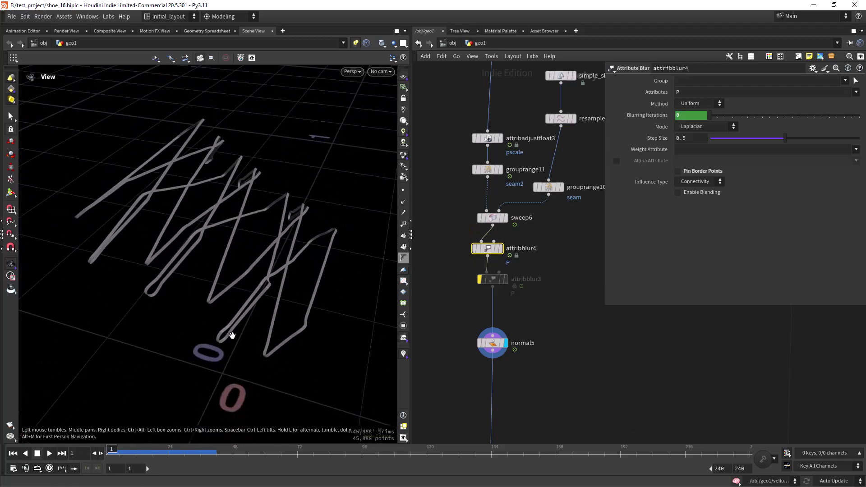
left_click_drag(159, 299, 308, 301)
middle_click_drag(530, 311, 534, 302)
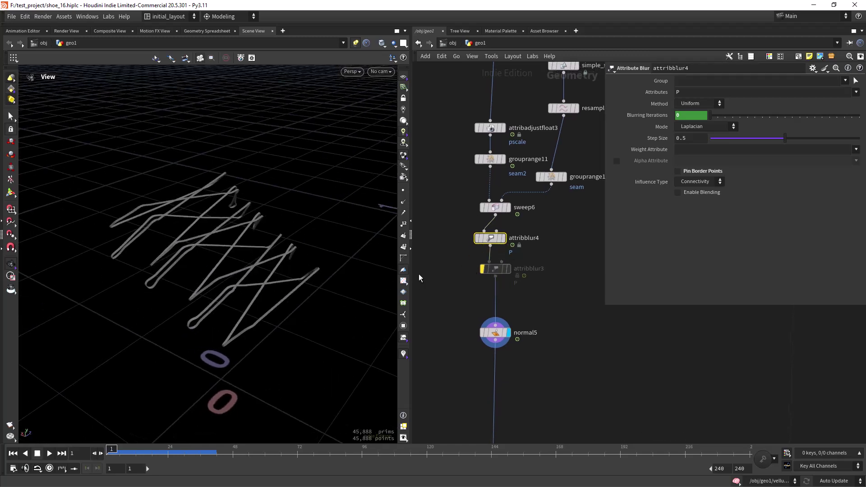
Scrub to frame 36, display the REST null and go back to frame 1 to view the laces up close
left_click_drag(146, 450, 99, 468)
left_click(200, 451)
scroll(526, 385, "down", 5)
scroll(521, 324, "up", 4)
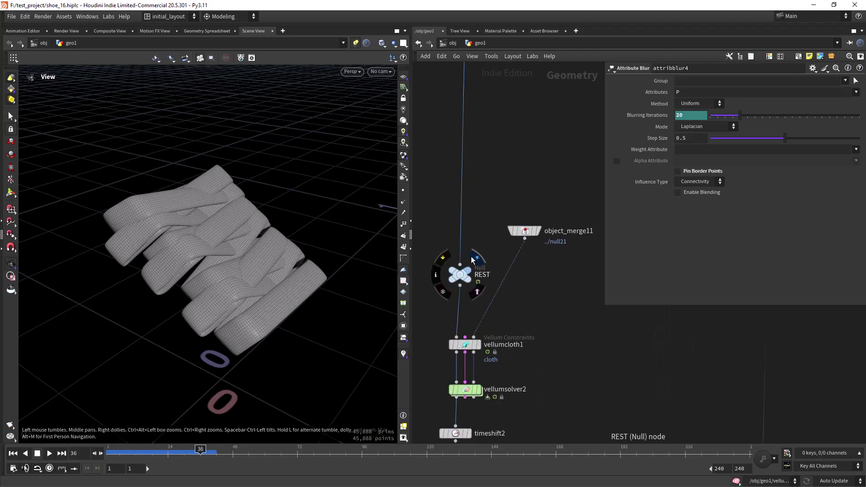
left_click(473, 259)
middle_click_drag(510, 328, 522, 280)
left_click_drag(195, 452, 111, 450)
scroll(216, 295, "up", 5)
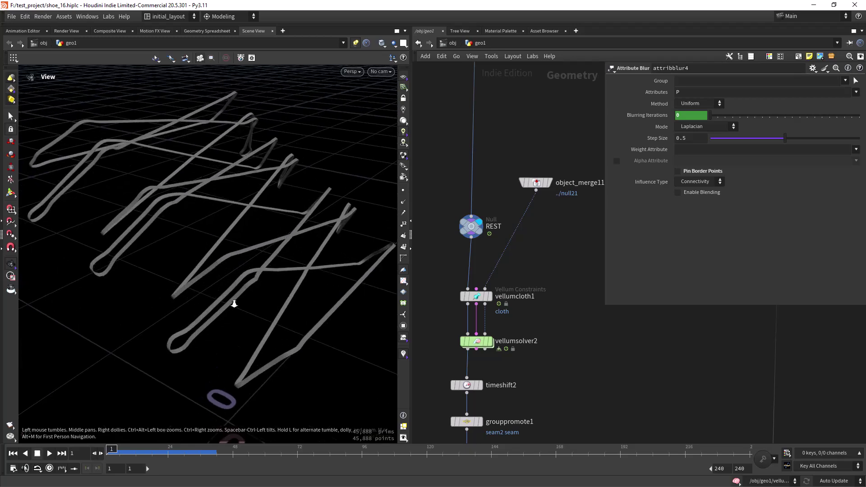
right_click_drag(244, 290, 275, 283)
Check the pscale adjustment expression in attribadjustfloat3, and select the grouprange11, grouprange10 and sweep6 nodes to review the seam groups
middle_click_drag(471, 140, 489, 318)
middle_click_drag(535, 151, 552, 306)
left_click_drag(452, 162, 529, 194)
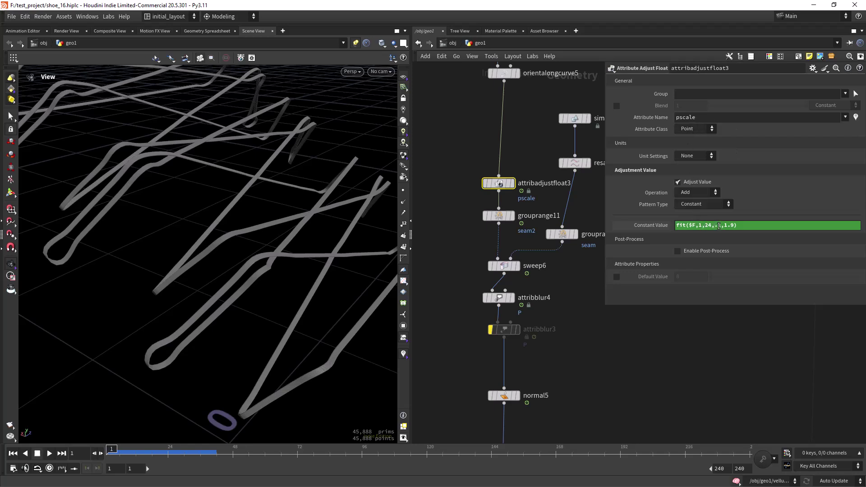
scroll(569, 285, "down", 2)
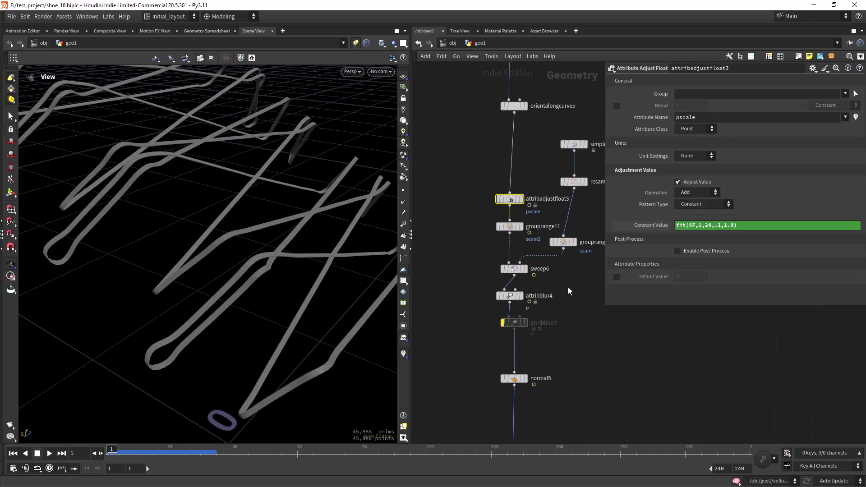
middle_click_drag(569, 286, 556, 285)
scroll(529, 277, "down", 1)
left_click_drag(576, 271, 476, 213)
scroll(548, 279, "down", 3)
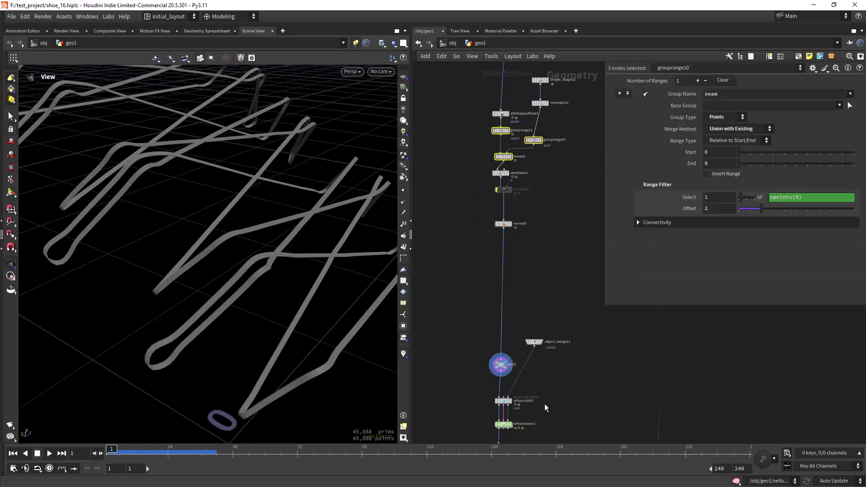
Display vellumcloth1 and review its Stretch and Bend settings
middle_click_drag(545, 413, 541, 293)
scroll(549, 266, "up", 4)
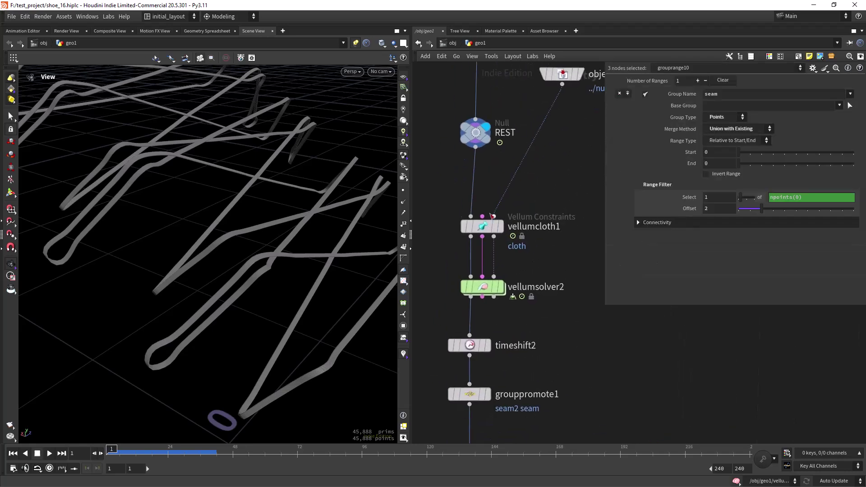
left_click(486, 226)
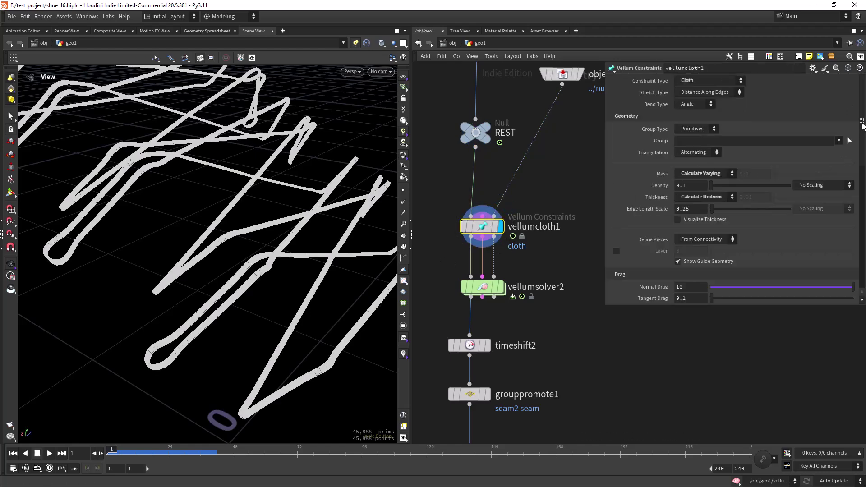
left_click_drag(863, 124, 863, 221)
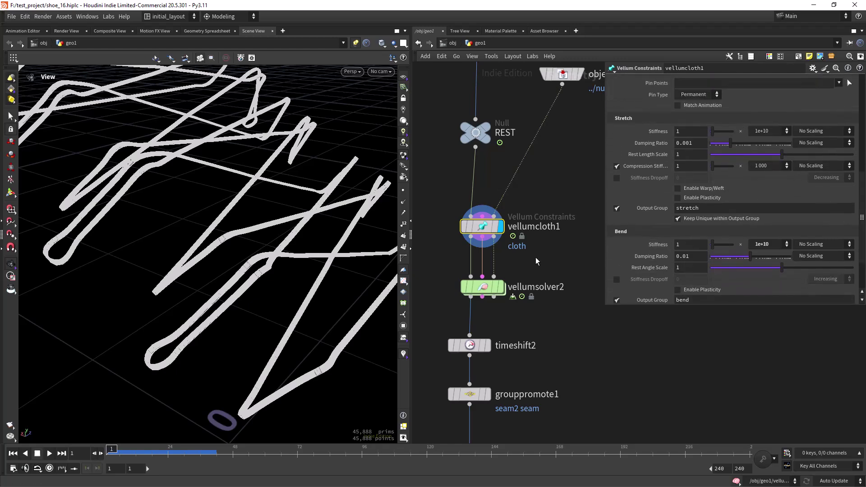
Display vellumsolver2, look at vellumrestblend1 inside its forces network and return to the geo1 level
middle_click_drag(531, 265, 534, 249)
left_click(508, 248)
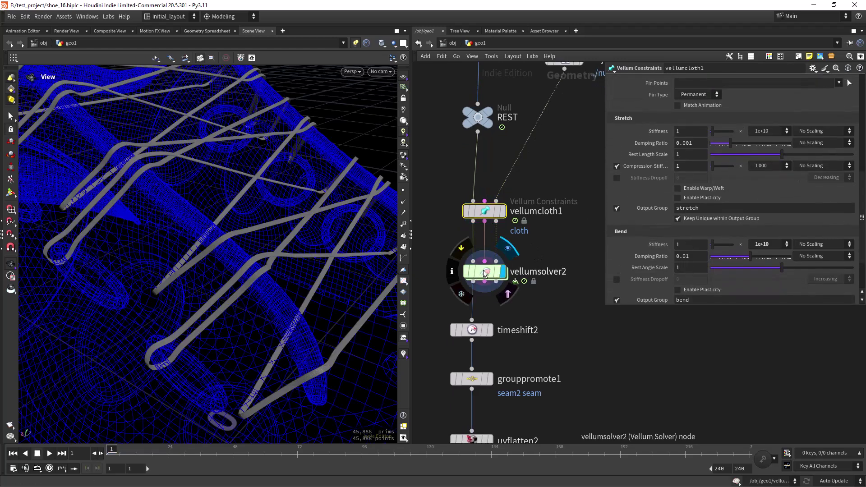
left_click(484, 273)
double_click(485, 273)
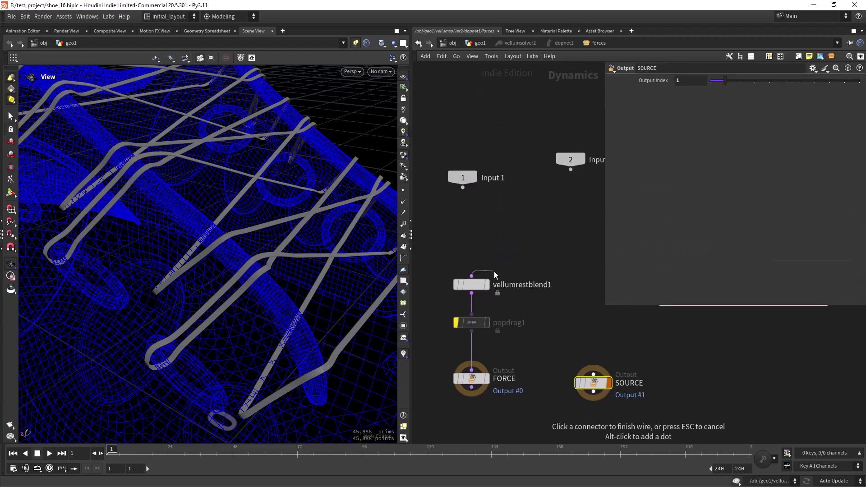
key("Escape")
left_click_drag(436, 261, 506, 301)
left_click(476, 43)
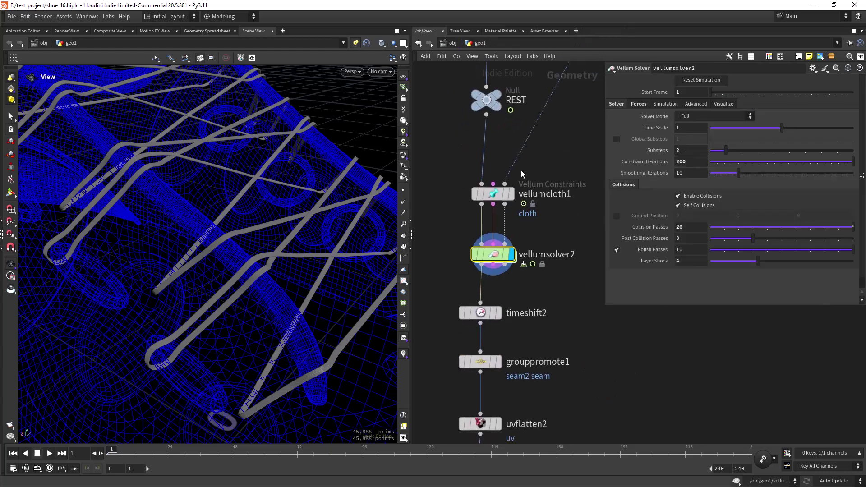
Trace the lace network upstream from vellumcloth1 to the ANIM_LACES null and come back to the Vellum solver
left_click(474, 192)
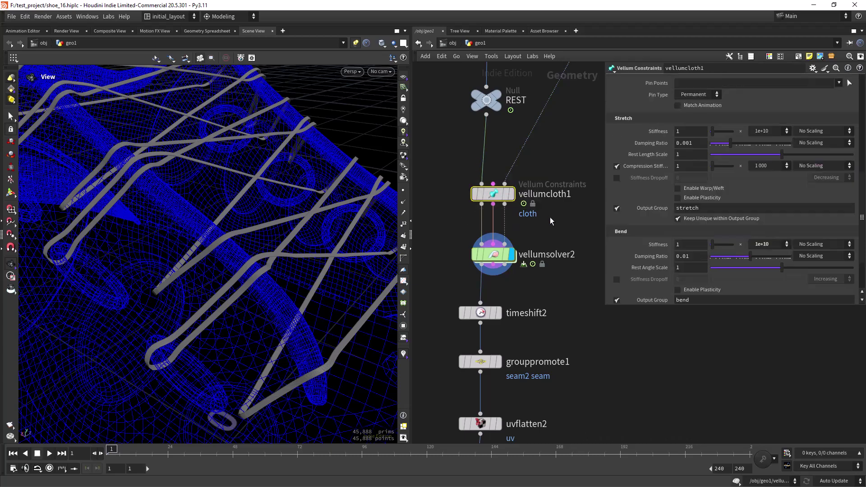
scroll(532, 214, "down", 3)
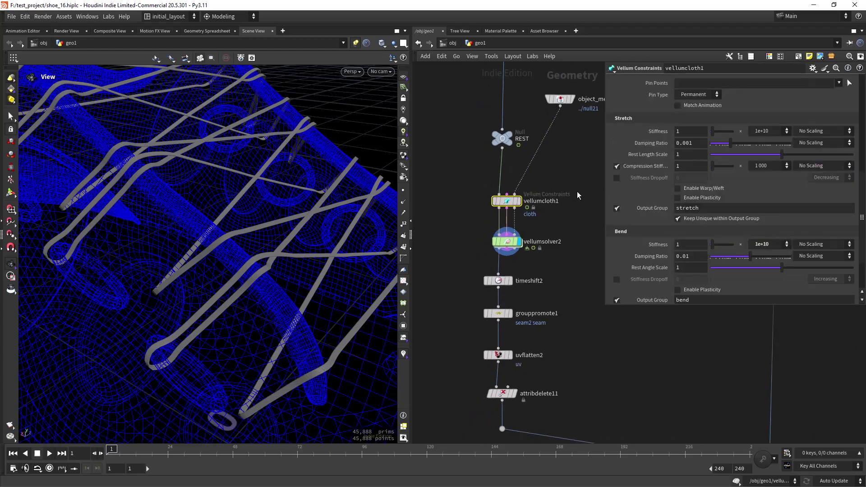
middle_click_drag(555, 92, 543, 342)
middle_click_drag(550, 167, 542, 361)
middle_click_drag(527, 122, 540, 388)
middle_click_drag(533, 106, 546, 357)
left_click_drag(492, 197, 547, 230)
scroll(564, 330, "down", 5)
middle_click_drag(580, 370, 543, 288)
middle_click_drag(541, 420, 535, 288)
middle_click_drag(529, 400, 535, 271)
scroll(532, 266, "up", 5)
scroll(517, 255, "up", 3)
scroll(519, 265, "up", 1)
scroll(539, 269, "down", 2)
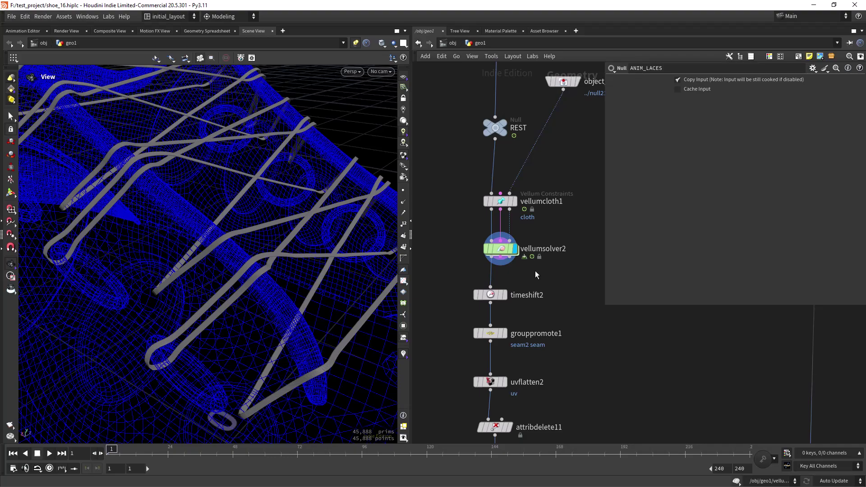
Review the vellumsolver2 Substeps, Constraint Iterations and Forces settings with the laces and shoe collider in view
right_click_drag(331, 270, 269, 315)
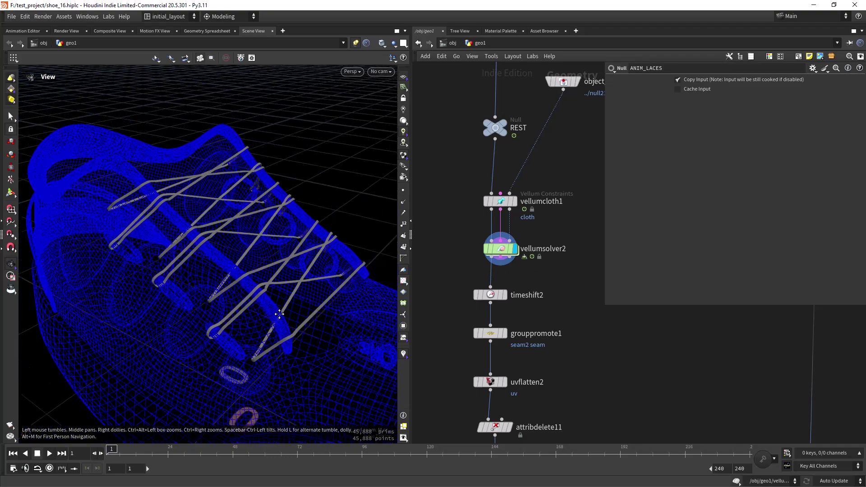
left_click_drag(269, 314, 315, 271)
left_click(503, 251)
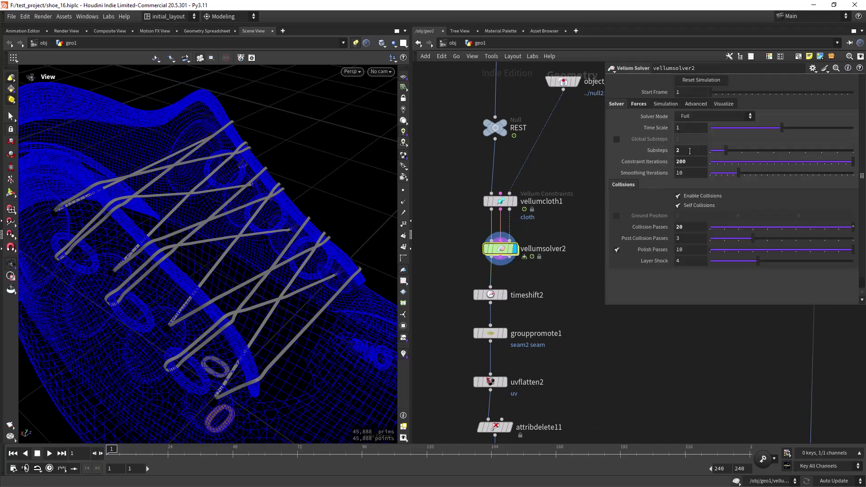
left_click(689, 151)
left_click(692, 162)
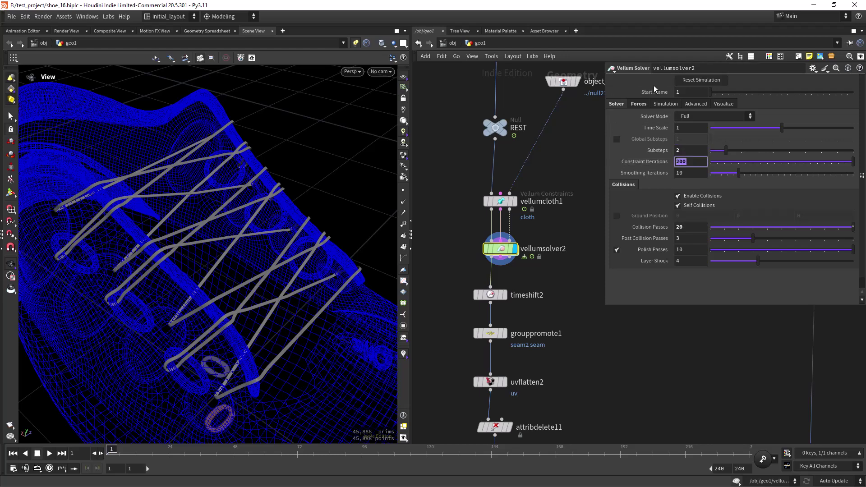
left_click(639, 103)
left_click_drag(319, 361, 233, 336)
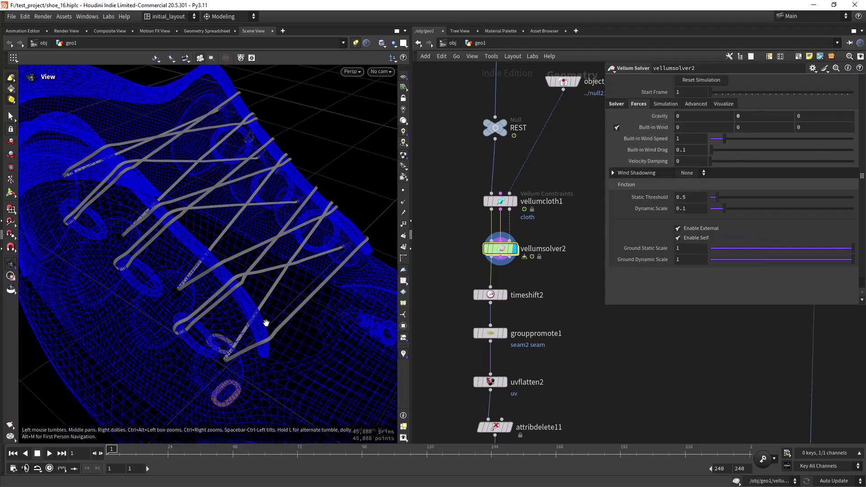
Play the cloth simulation from frame 1 to frame 28 and check the timeshift2 settings
left_click(48, 454)
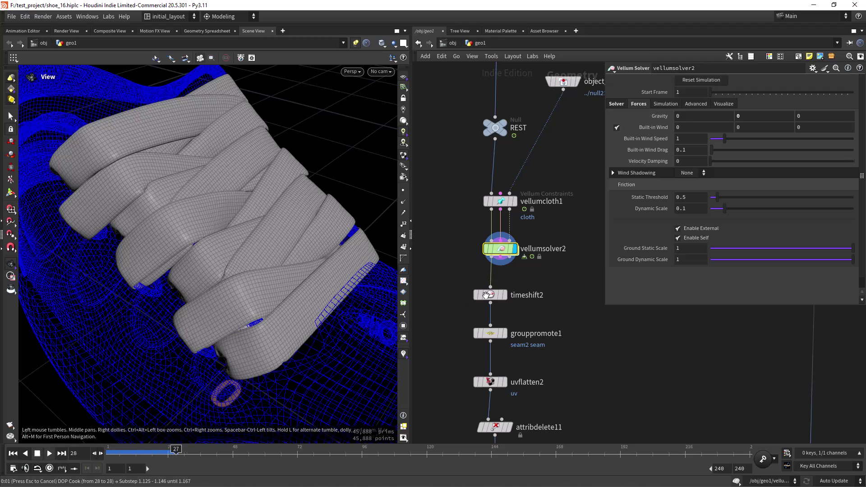
left_click(487, 295)
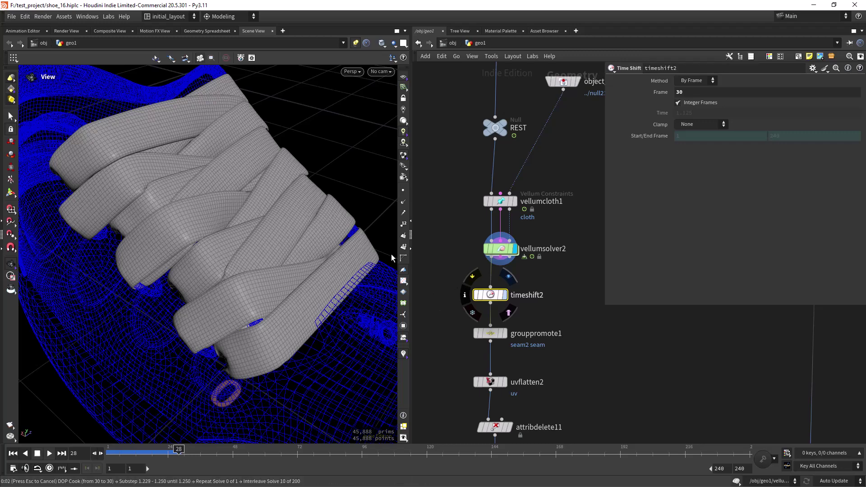
right_click_drag(282, 264, 284, 269)
left_click_drag(284, 268, 340, 275)
Display grouppromote1 and examine the seam edges along the simulated lace mesh
middle_click_drag(527, 310, 523, 243)
left_click(500, 266)
left_click_drag(336, 280, 316, 327)
scroll(553, 207, "down", 6)
middle_click_drag(563, 68, 512, 252)
middle_click_drag(523, 305, 536, 167)
scroll(525, 262, "up", 2)
scroll(513, 279, "up", 5)
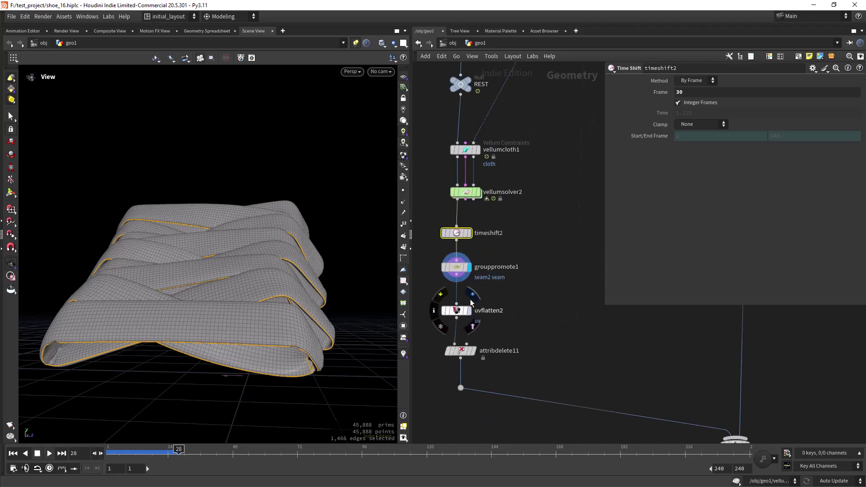
Display uvflatten2 with its settings and turn on the UV checker texture to inspect the lace mesh
left_click(469, 300)
left_click(457, 311)
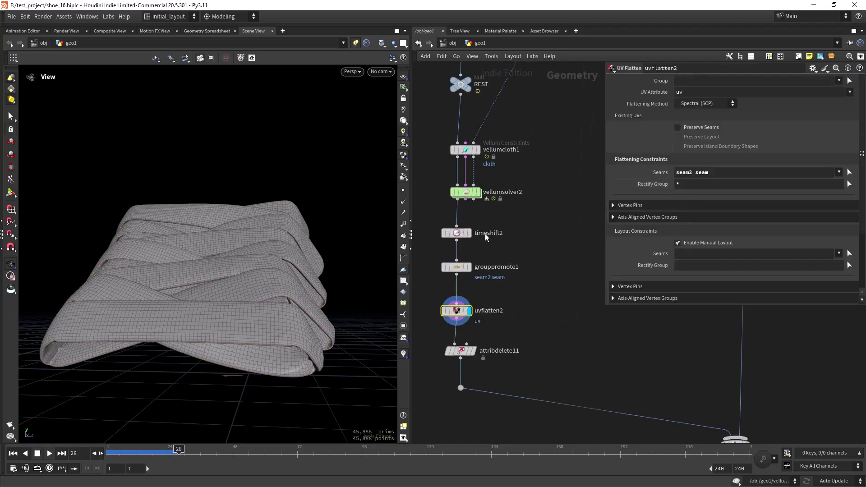
left_click(403, 281)
left_click_drag(251, 305, 278, 293)
scroll(279, 293, "down", 2)
Display attribdelete11, followed by the final null below the merge to view the laces together with the shoe
left_click(472, 351)
scroll(554, 322, "down", 4)
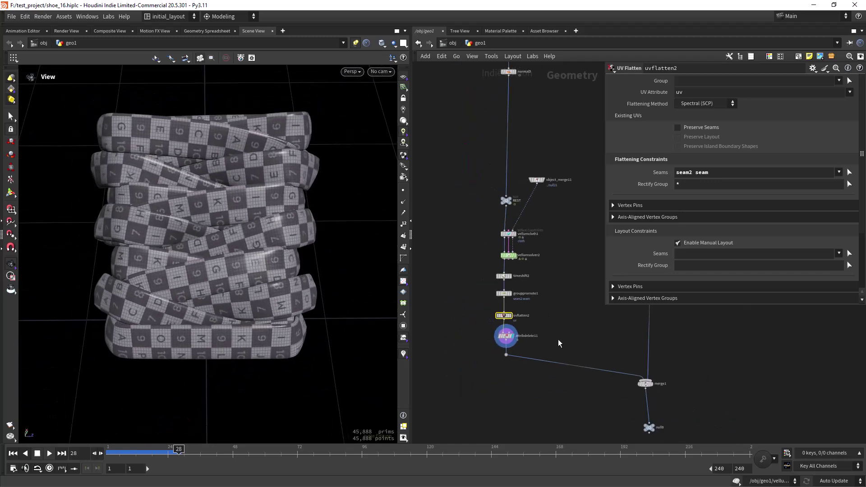
middle_click_drag(638, 411, 535, 345)
left_click(550, 360)
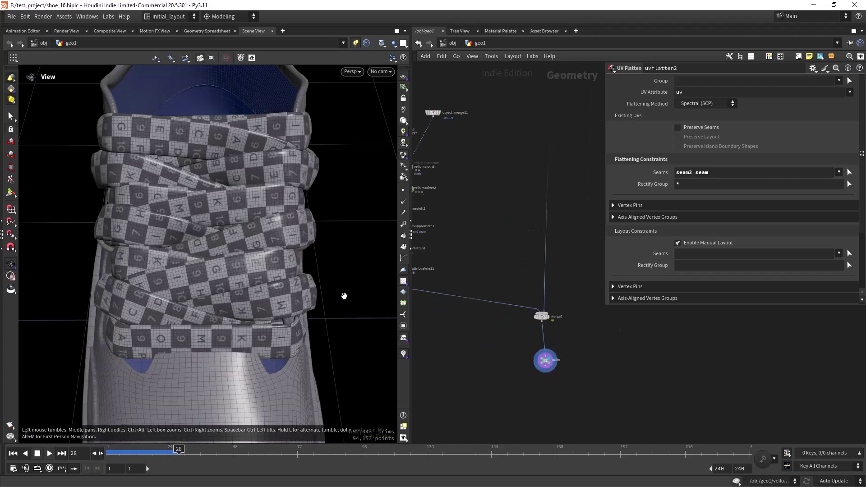
Visualize the class primitive attribute of the final null as colours on the shoe and laces
left_click_drag(344, 293, 299, 295)
left_click(532, 360)
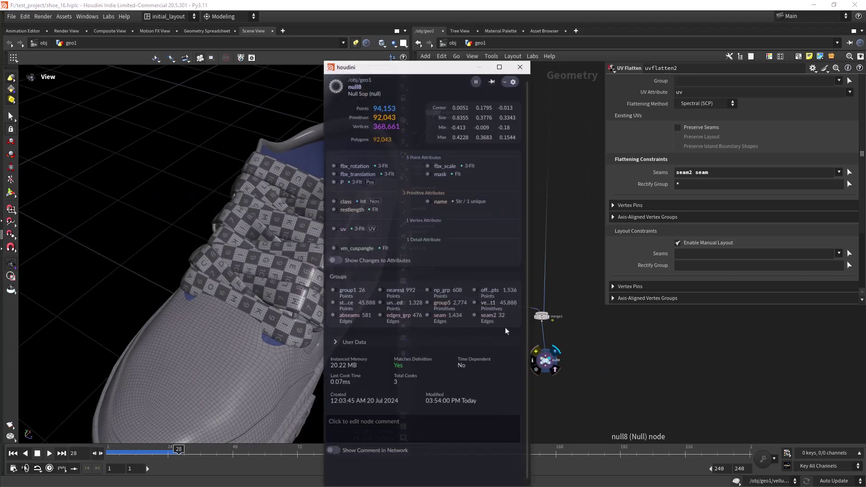
left_click(334, 201)
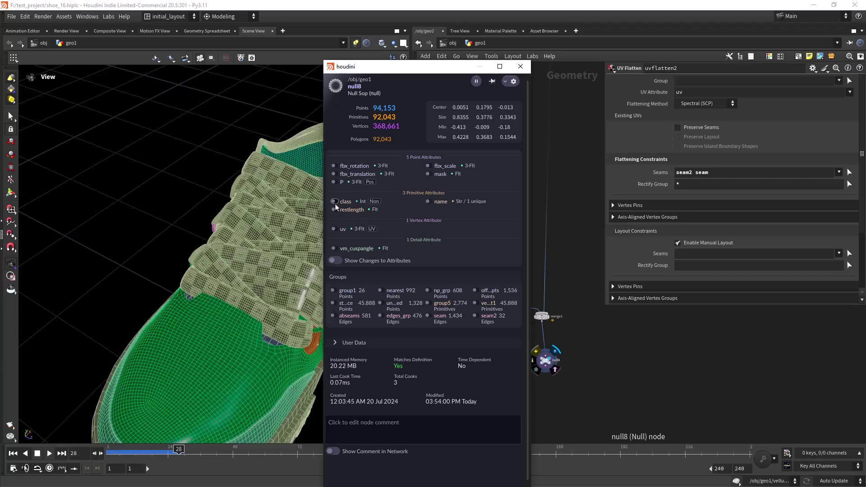
left_click(520, 66)
scroll(290, 271, "down", 2)
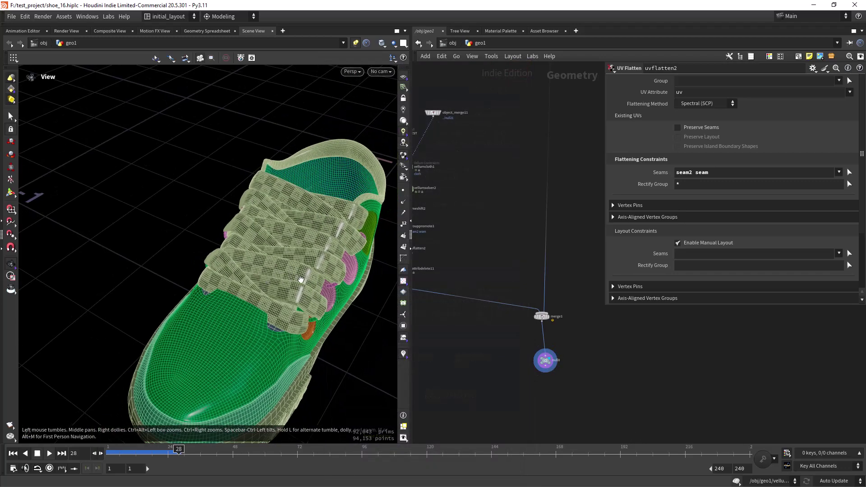
Turn off the wireframe overlay and the UV checker texture, and inspect the colour-coded shoe from both sides
middle_click_drag(319, 293, 282, 282)
right_click_drag(272, 284, 360, 270)
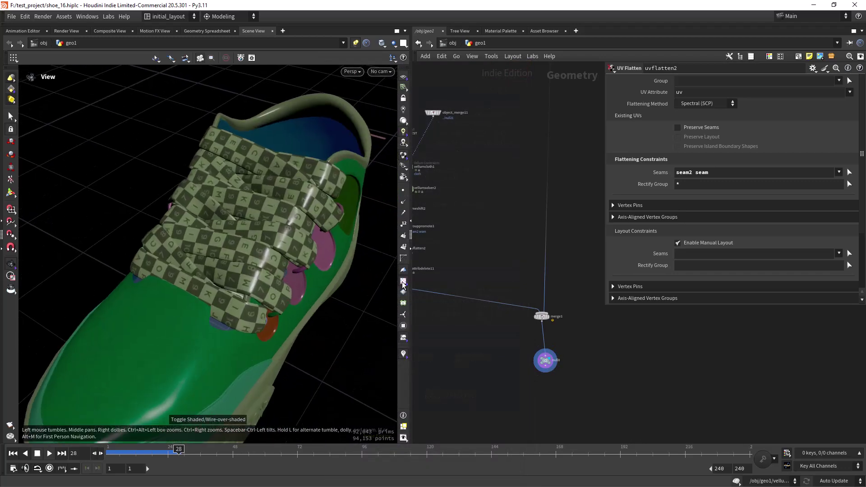
right_click_drag(306, 287, 259, 311)
left_click_drag(259, 311, 313, 284)
right_click_drag(313, 284, 234, 307)
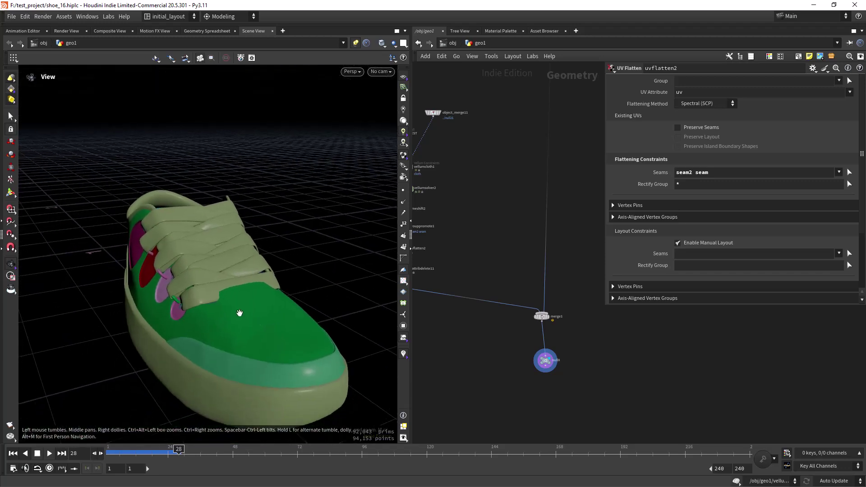
left_click_drag(234, 307, 213, 302)
left_click_drag(316, 292, 226, 324)
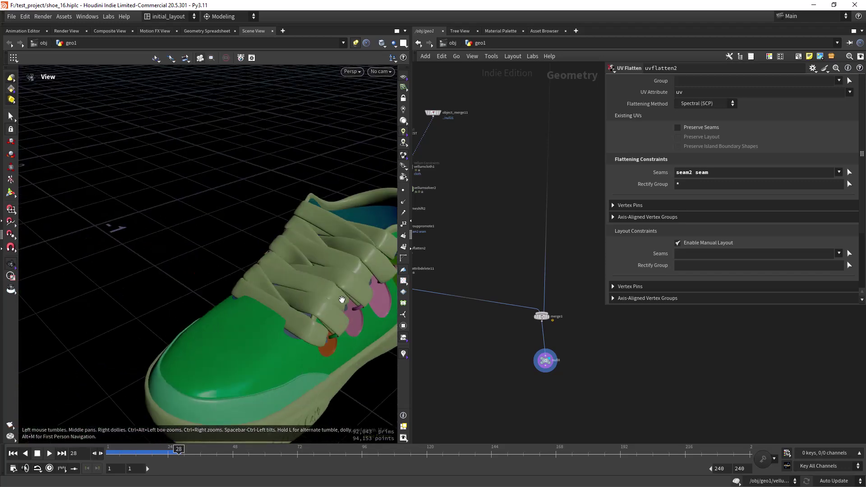
Examine the mesh of the shoe and laces with the wireframe overlay on, and inspect it again with smooth shading only
middle_click_drag(338, 347, 245, 304)
right_click_drag(245, 303, 288, 287)
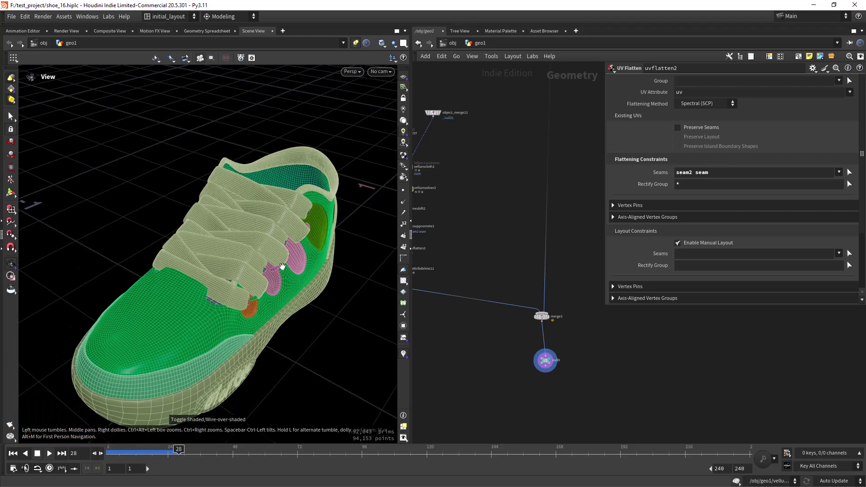
mouse_move(275, 261)
left_mouse_down()
mouse_move(257, 289)
mouse_move(263, 266)
left_mouse_up()
right_click_drag(263, 267, 255, 269)
middle_click_drag(255, 269, 248, 282)
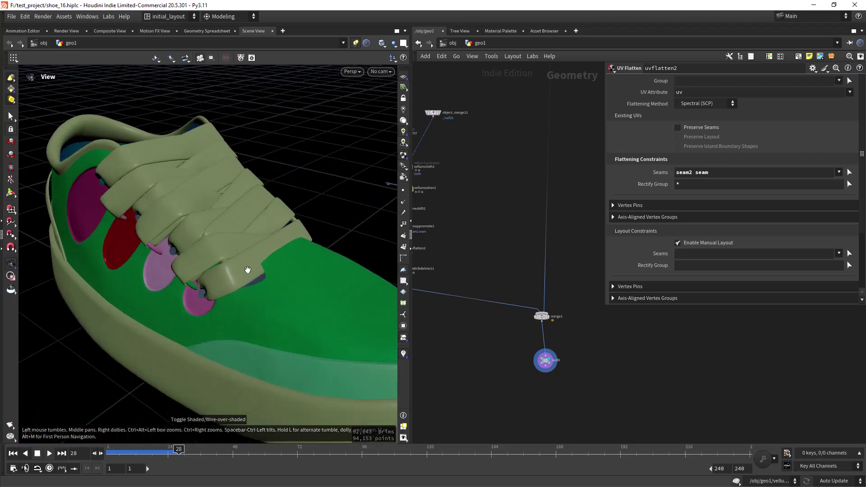
right_click_drag(247, 282, 256, 307)
left_click_drag(256, 307, 235, 286)
right_click_drag(235, 286, 290, 280)
left_click_drag(290, 280, 270, 288)
Display box1 at the very start of the shoe's node network to view the initial shape
scroll(496, 203, "down", 8)
middle_click_drag(521, 131, 499, 290)
middle_click_drag(528, 176, 510, 268)
scroll(478, 188, "up", 4)
middle_click_drag(426, 214, 446, 212)
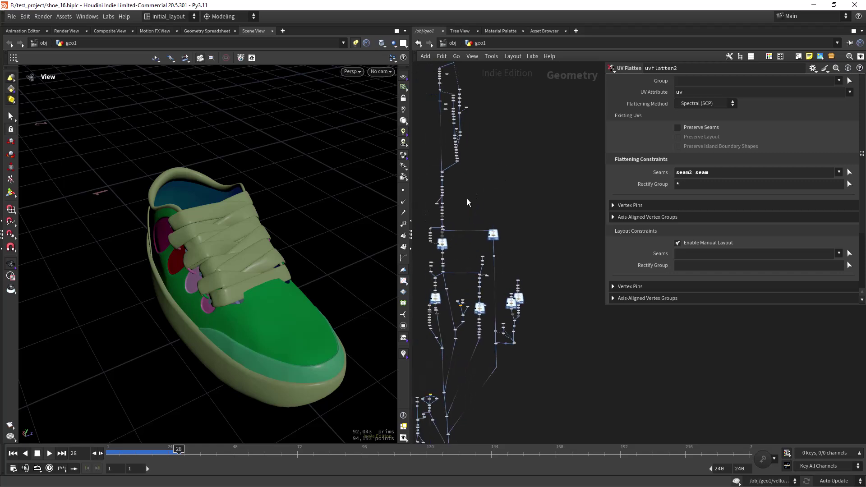
middle_click_drag(466, 166, 474, 315)
middle_click_drag(489, 144, 521, 218)
scroll(518, 173, "up", 4)
scroll(470, 217, "up", 5)
scroll(463, 251, "down", 2)
left_click(497, 266)
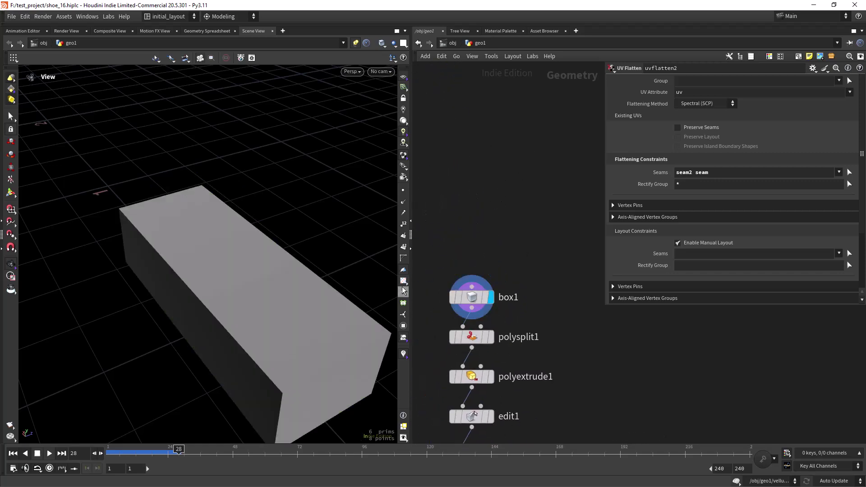
Follow the node network down to its end and display the final null below merge1 to inspect the finished shoe with laces
scroll(503, 274, "down", 3)
right_click_drag(503, 275, 554, 377)
right_click_drag(535, 284, 541, 189)
middle_click_drag(522, 218, 522, 245)
middle_click_drag(547, 376, 496, 279)
right_click_drag(564, 271, 491, 324)
middle_click_drag(546, 401, 546, 169)
scroll(514, 306, "up", 5)
scroll(513, 304, "up", 4)
left_click(497, 283)
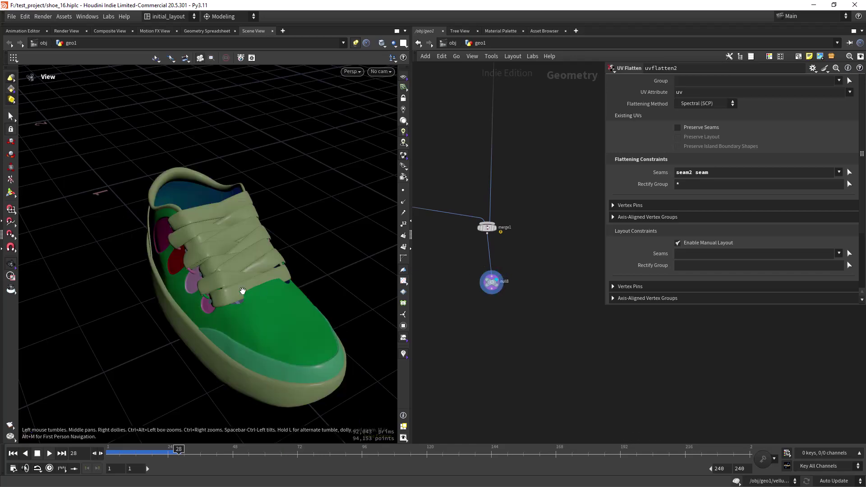
scroll(258, 277, "up", 3)
mouse_move(258, 277)
left_mouse_down()
mouse_move(243, 291)
mouse_move(264, 283)
mouse_move(257, 288)
left_mouse_up()
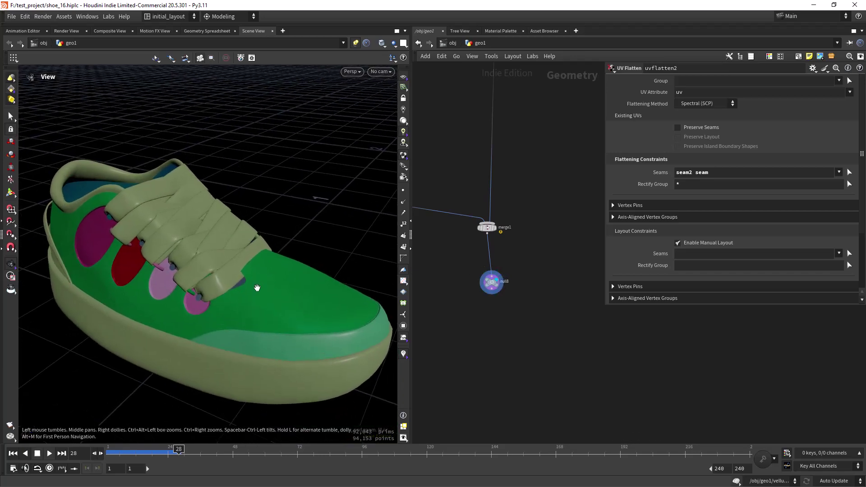